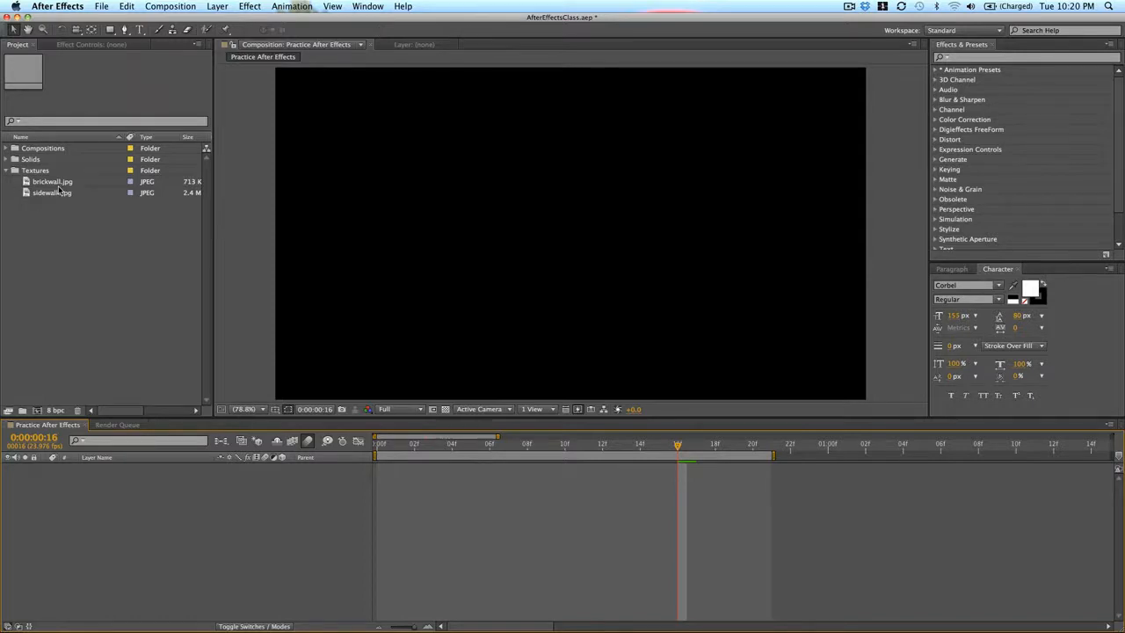
# Add brickwall.jpg from the Textures folder to the composition and scale it to 26%
pyautogui.moveTo(51, 181); pyautogui.dragTo(567, 246)
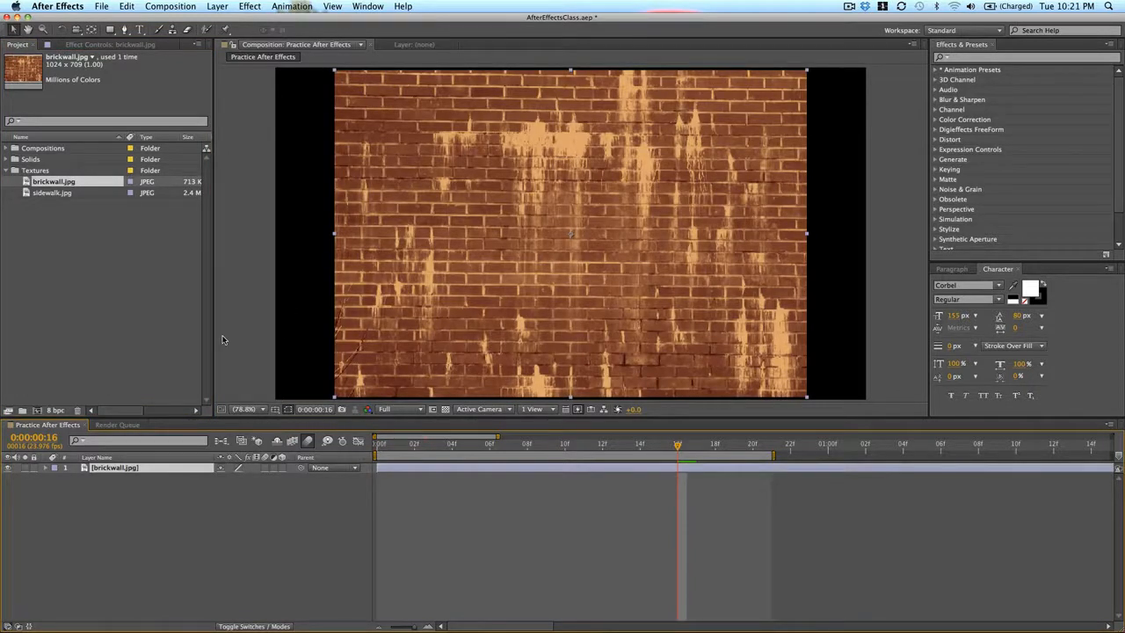
pyautogui.press('s')
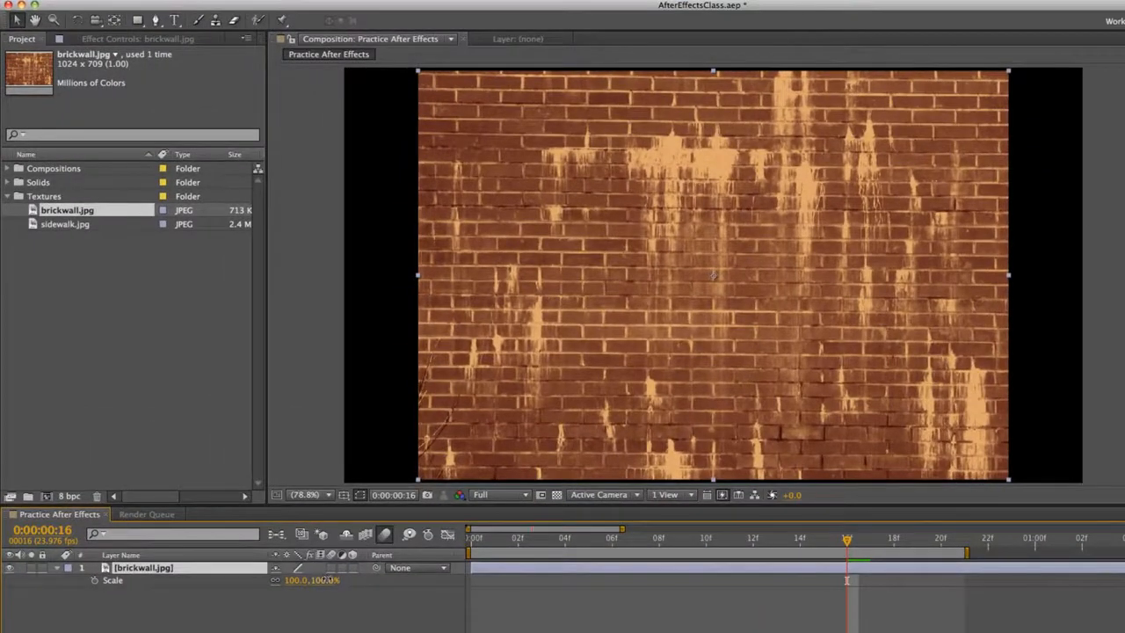
pyautogui.moveTo(307, 580); pyautogui.dragTo(272, 580)
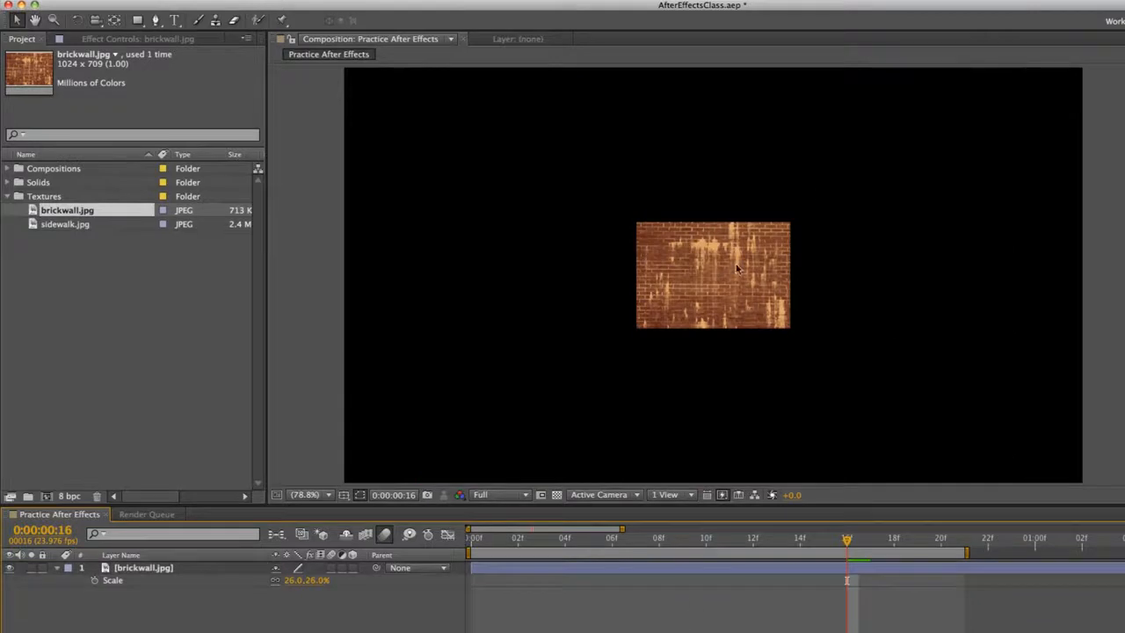
# Move the brick wall image horizontally until most of it is past the left edge of the composition frame
pyautogui.click(736, 268)
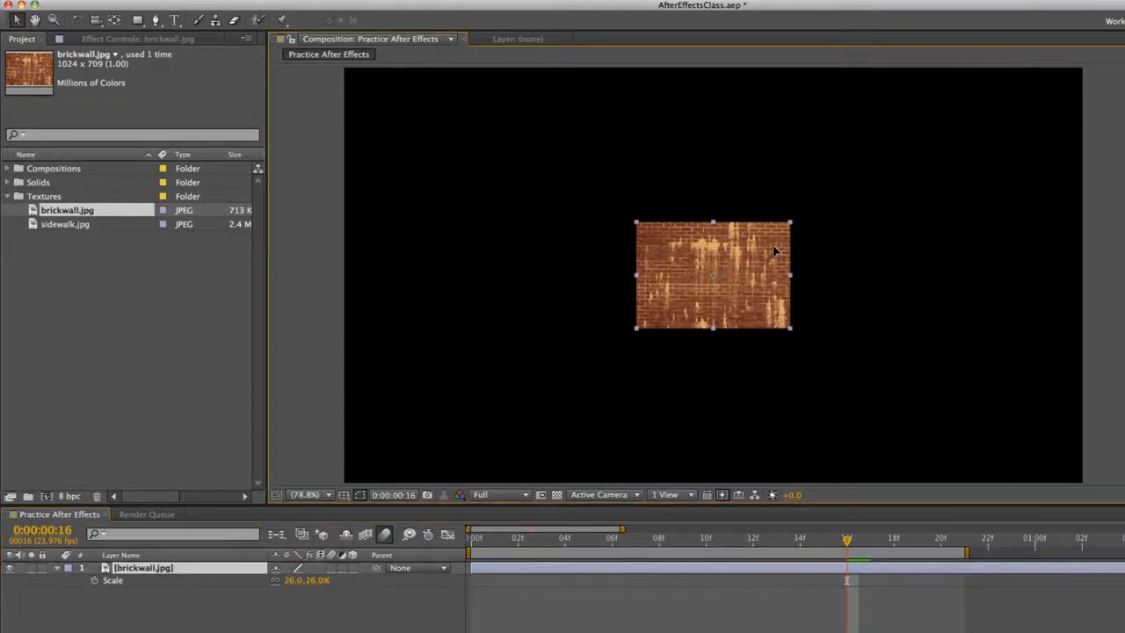
pyautogui.moveTo(776, 251); pyautogui.dragTo(587, 260)
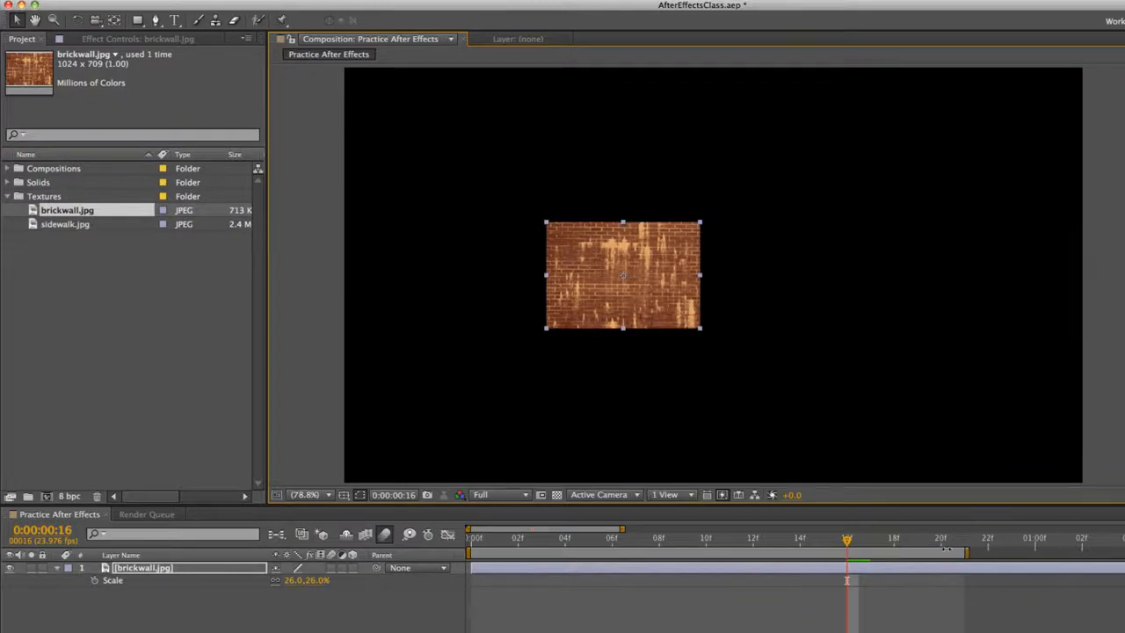
pyautogui.moveTo(628, 532)
pyautogui.mouseDown()
pyautogui.moveTo(730, 531)
pyautogui.moveTo(639, 532)
pyautogui.mouseUp()
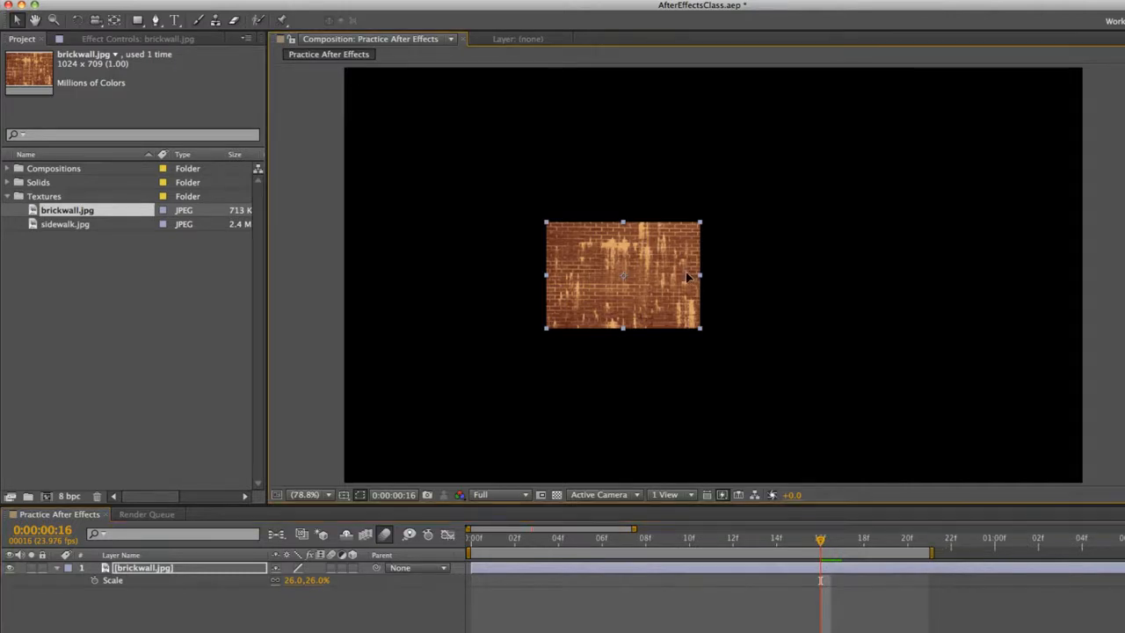
pyautogui.moveTo(688, 276); pyautogui.dragTo(368, 281)
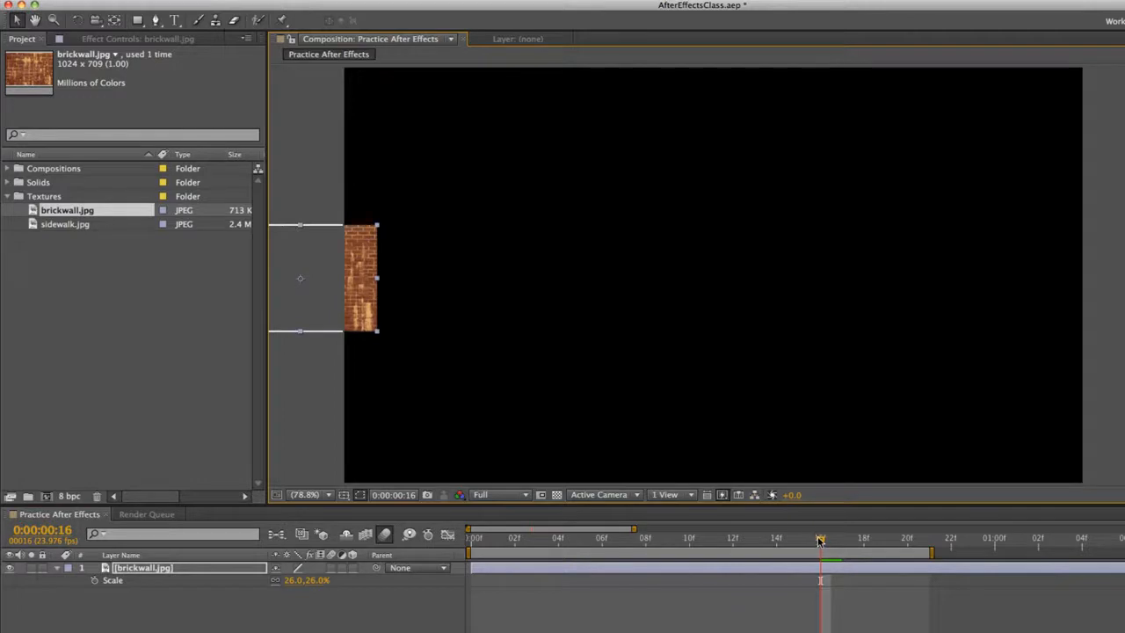
# Set a Position keyframe at frame 0 with the brick wall just outside the frame's lower-left corner, at about -135.9, 625.4
pyautogui.moveTo(820, 540); pyautogui.dragTo(437, 533)
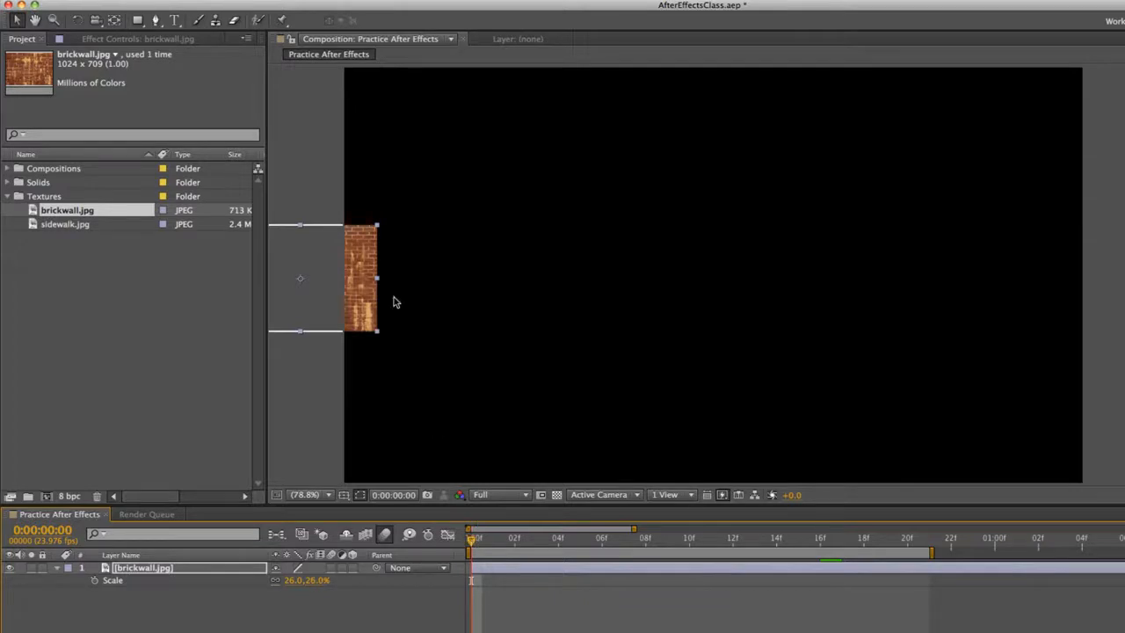
pyautogui.press('p')
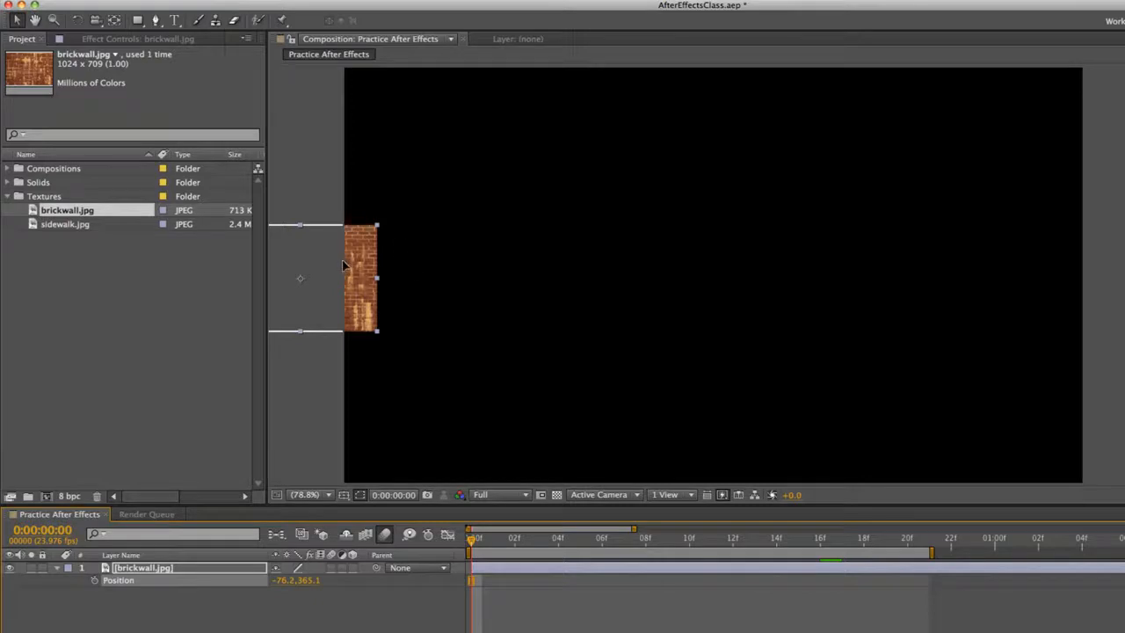
pyautogui.moveTo(345, 265); pyautogui.dragTo(406, 265)
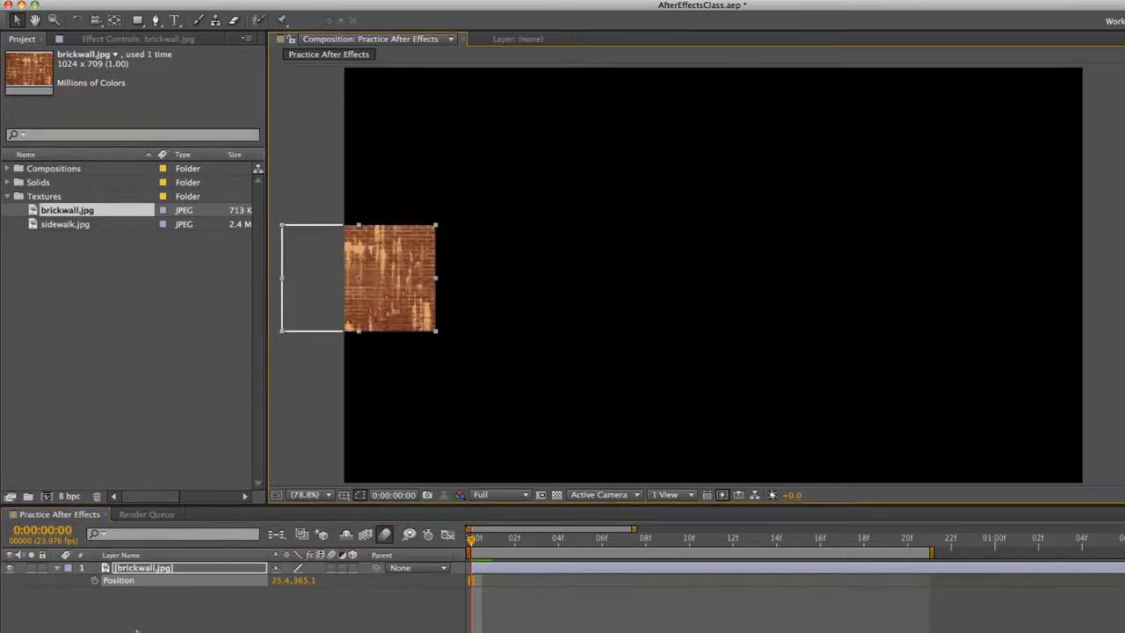
pyautogui.click(95, 581)
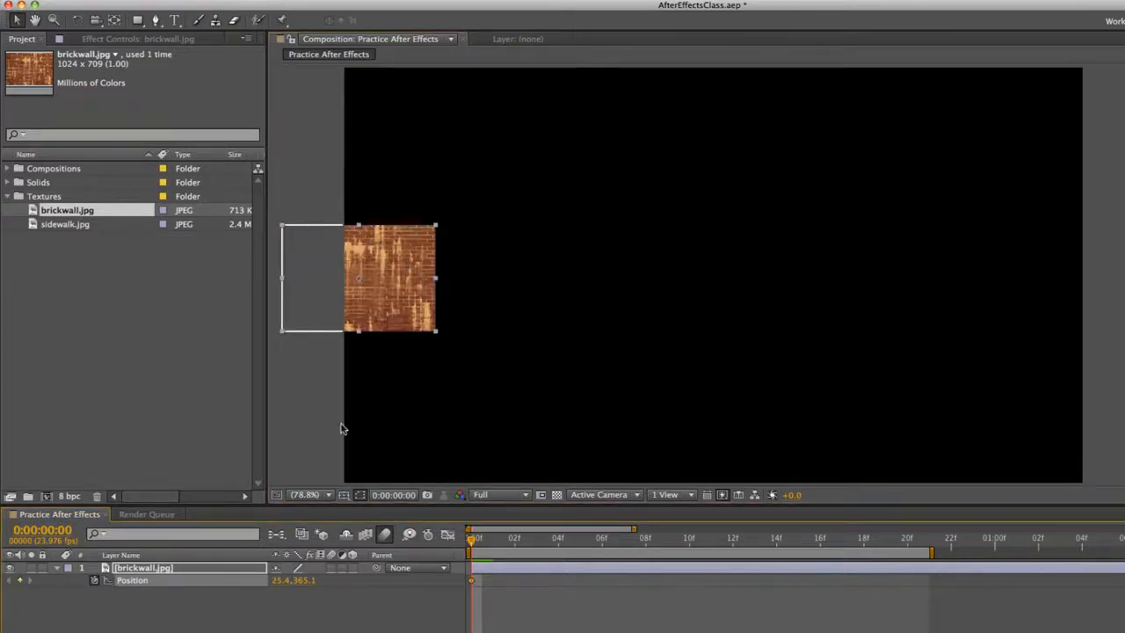
pyautogui.moveTo(390, 283); pyautogui.dragTo(329, 420)
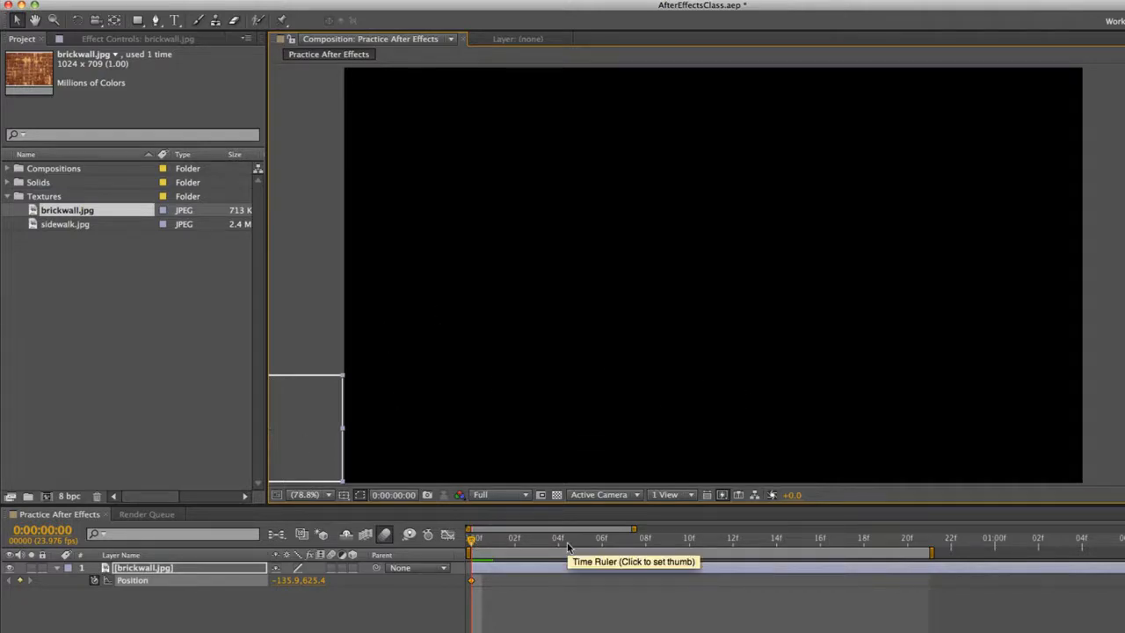
# At frame 10, keyframe the brick wall straight across, just outside the frame's lower-right corner, at about 1428.6, 625.4
pyautogui.click(689, 538)
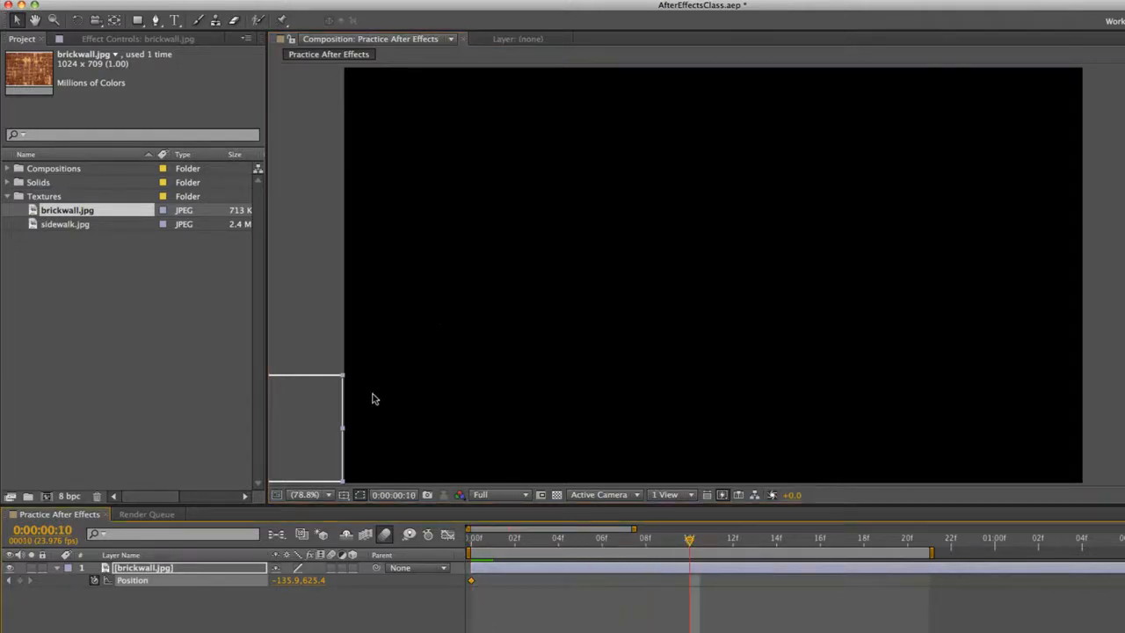
pyautogui.moveTo(320, 400); pyautogui.dragTo(1065, 402)
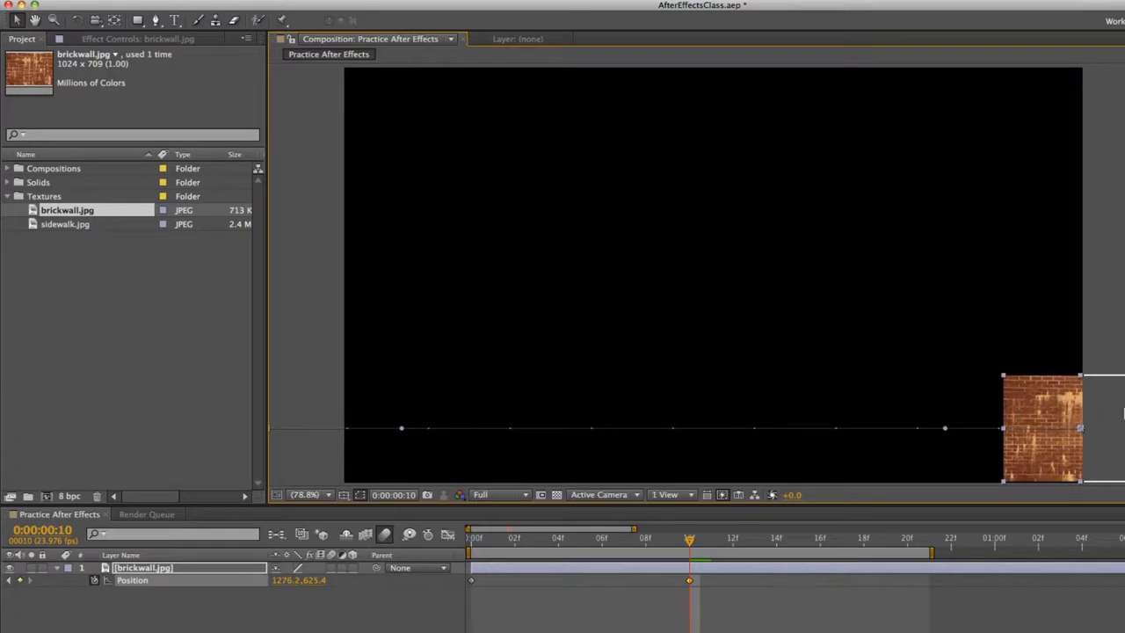
pyautogui.moveTo(1032, 403); pyautogui.dragTo(1100, 402)
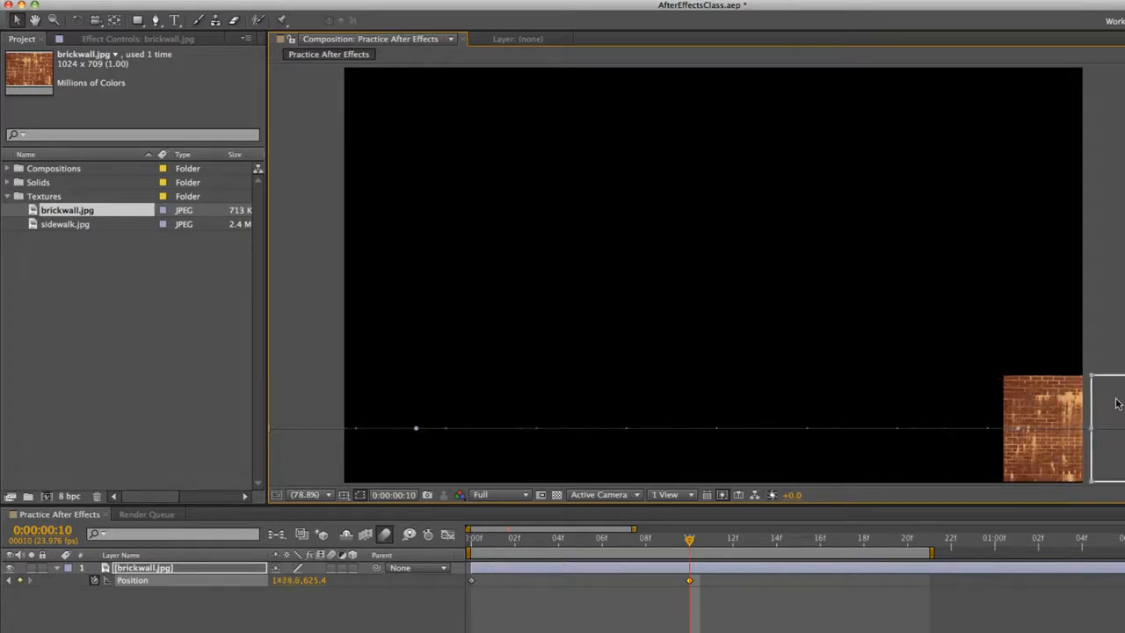
# Scrub through and preview the brick wall's movement across the composition
pyautogui.moveTo(550, 531); pyautogui.dragTo(627, 545)
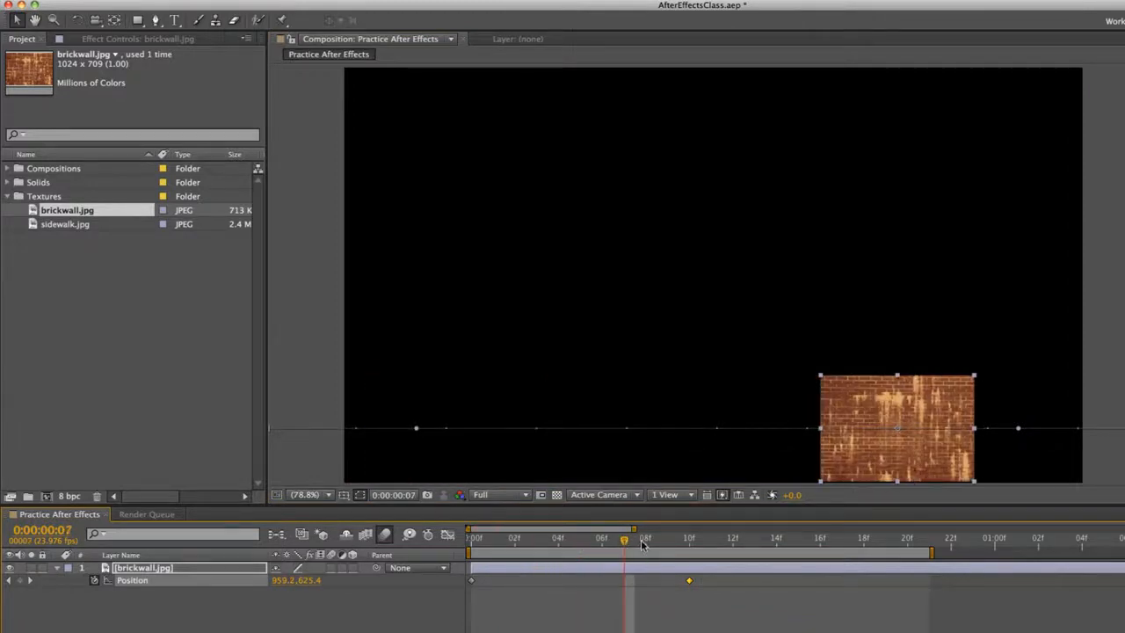
pyautogui.press('space')
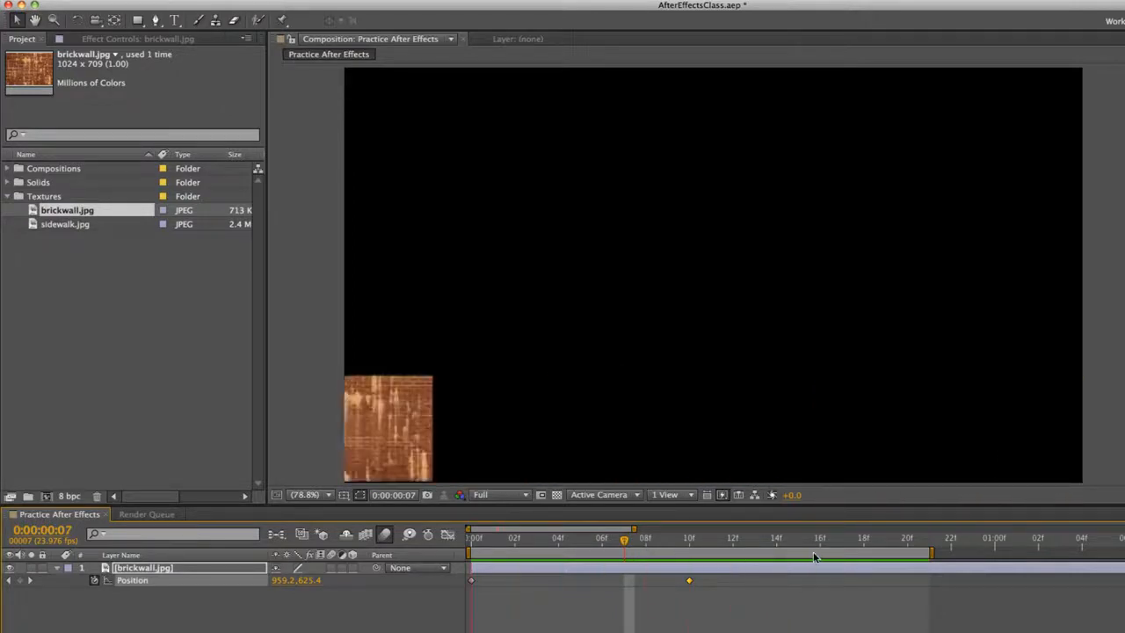
pyautogui.press('space')
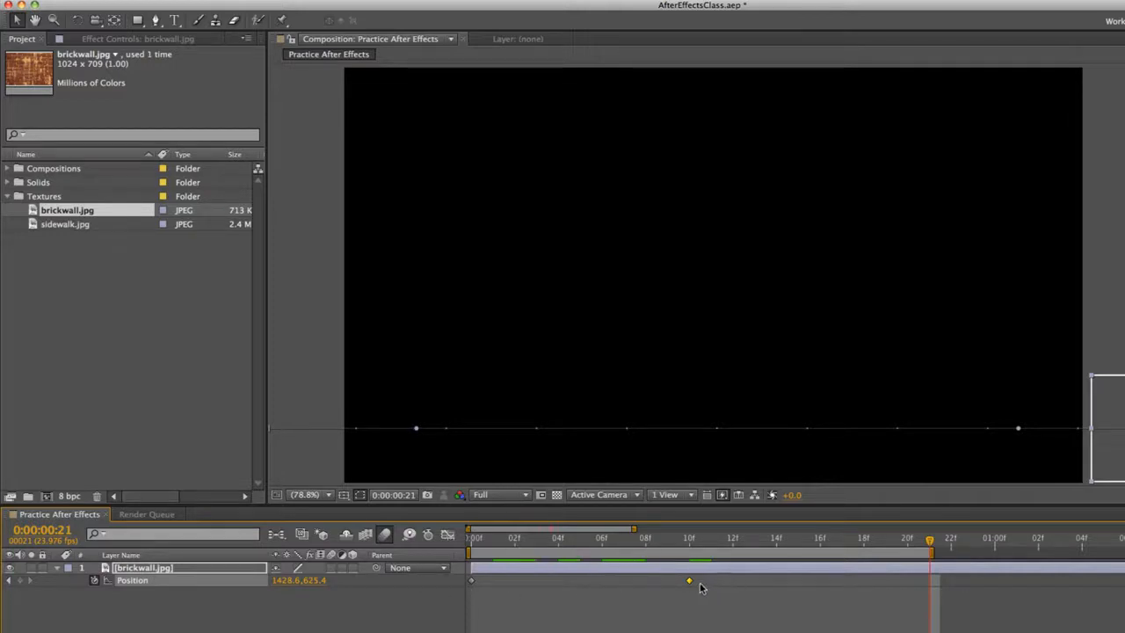
# Slow the movement by shifting the ending Position keyframe to frame 20, and preview it
pyautogui.moveTo(690, 585); pyautogui.dragTo(811, 586)
pyautogui.moveTo(900, 589); pyautogui.dragTo(906, 589)
pyautogui.press('space')
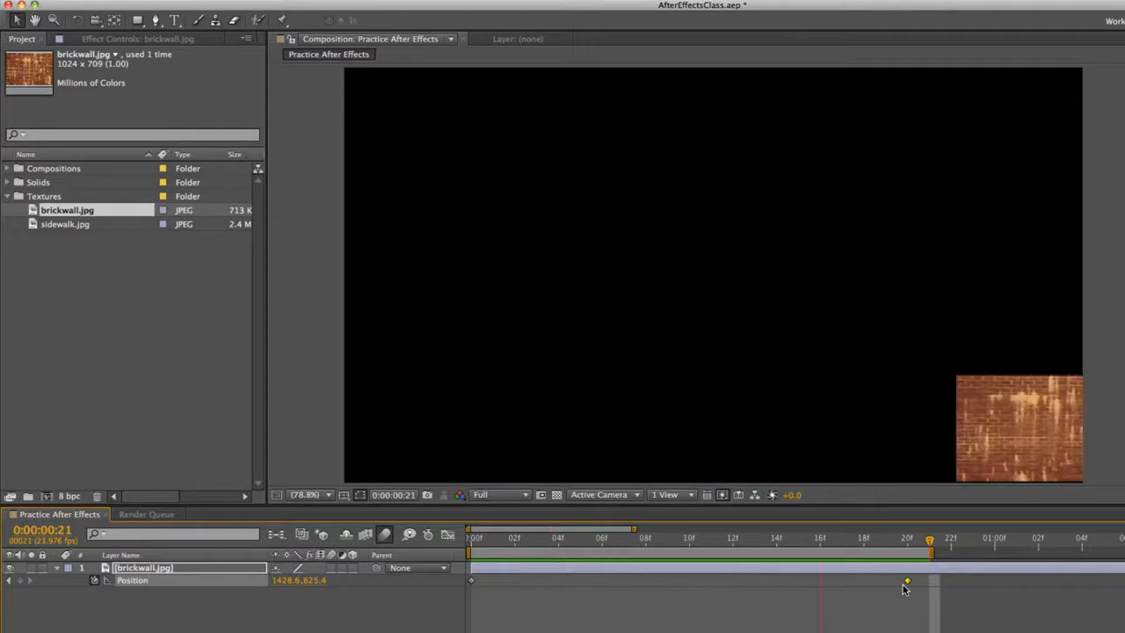
# Stop the preview and extend the work area's end to about 3:08 on the timeline
pyautogui.click(645, 537)
pyautogui.moveTo(635, 529); pyautogui.dragTo(939, 528)
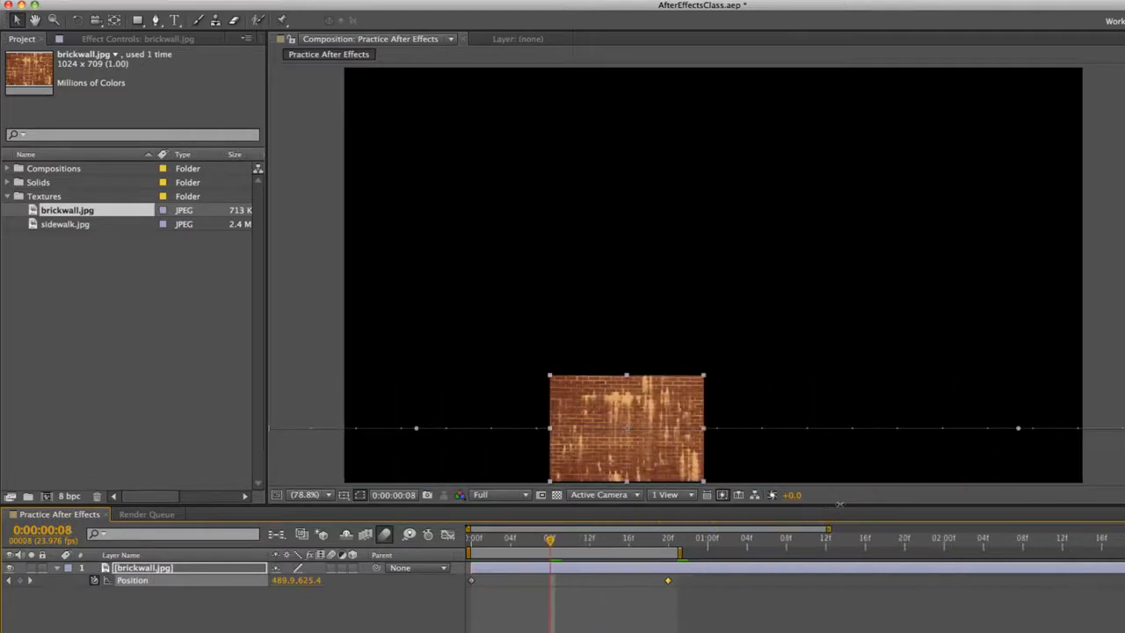
pyautogui.moveTo(634, 551); pyautogui.dragTo(1072, 552)
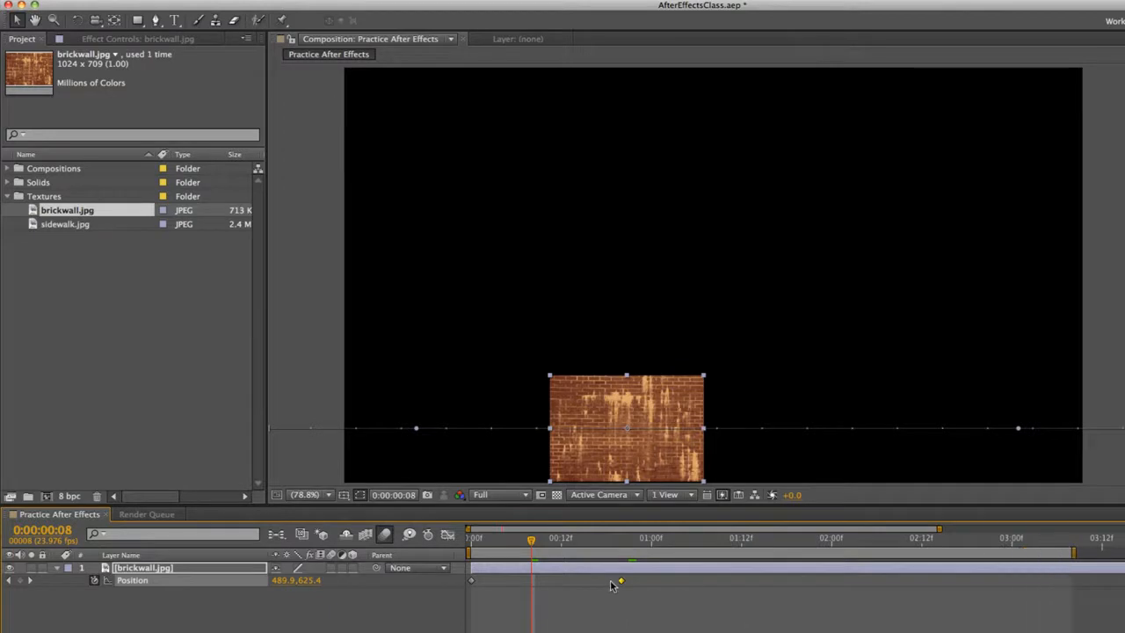
# Shift the ending Position keyframe to about 3:01 and preview the slower movement
pyautogui.moveTo(621, 583); pyautogui.dragTo(1017, 584)
pyautogui.press('space')
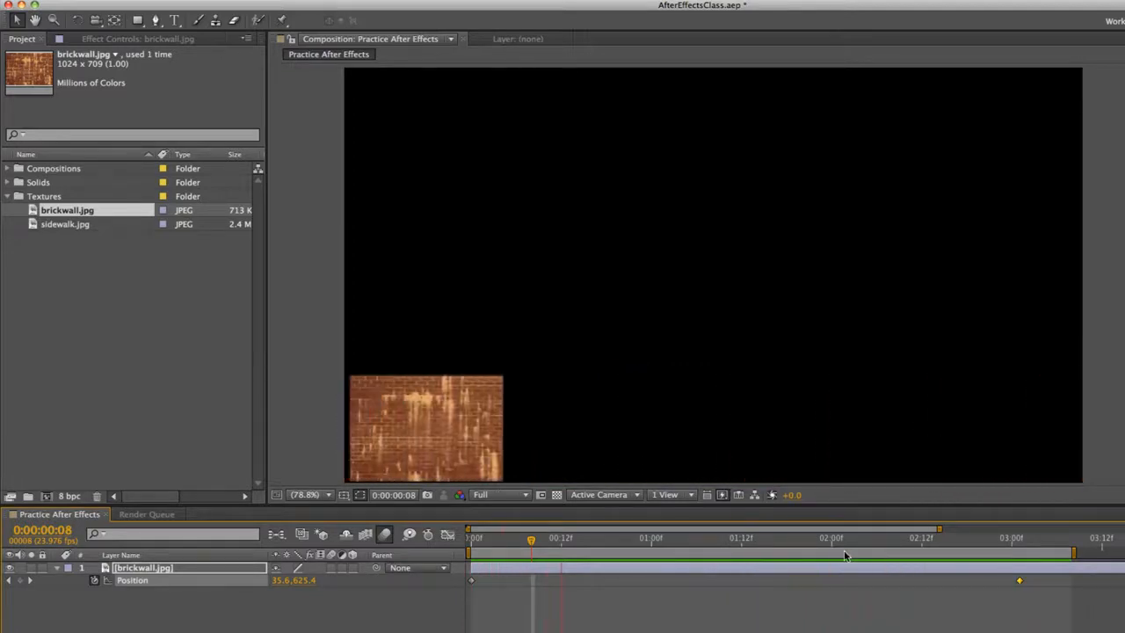
pyautogui.press('space')
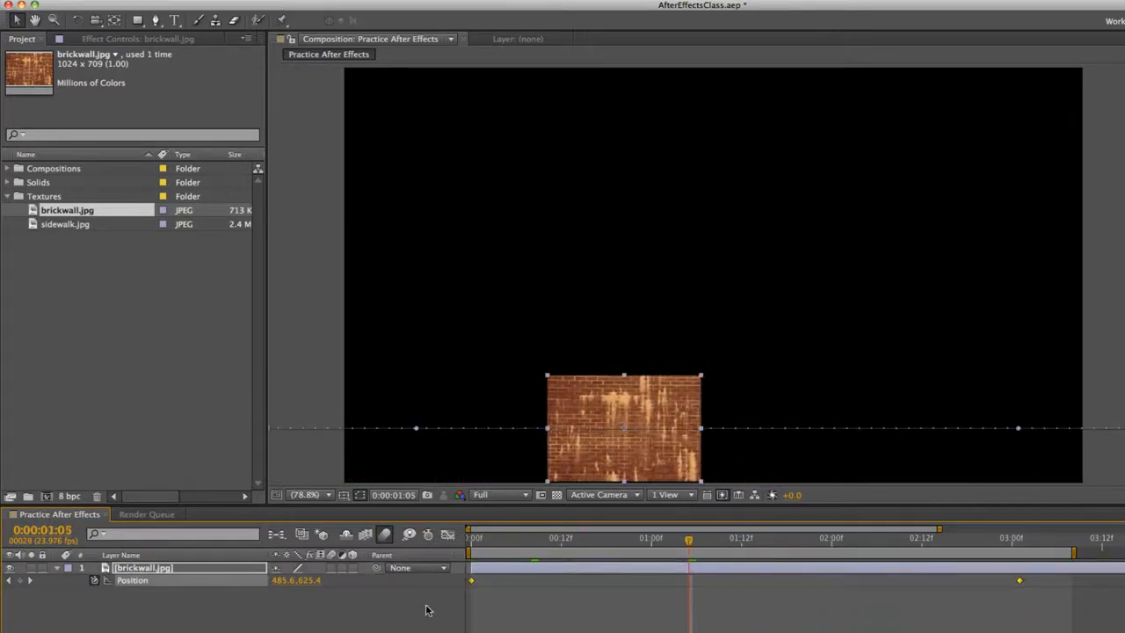
# Delete both Position keyframes and enlarge the brick wall image to fill the whole composition frame
pyautogui.press('Delete')
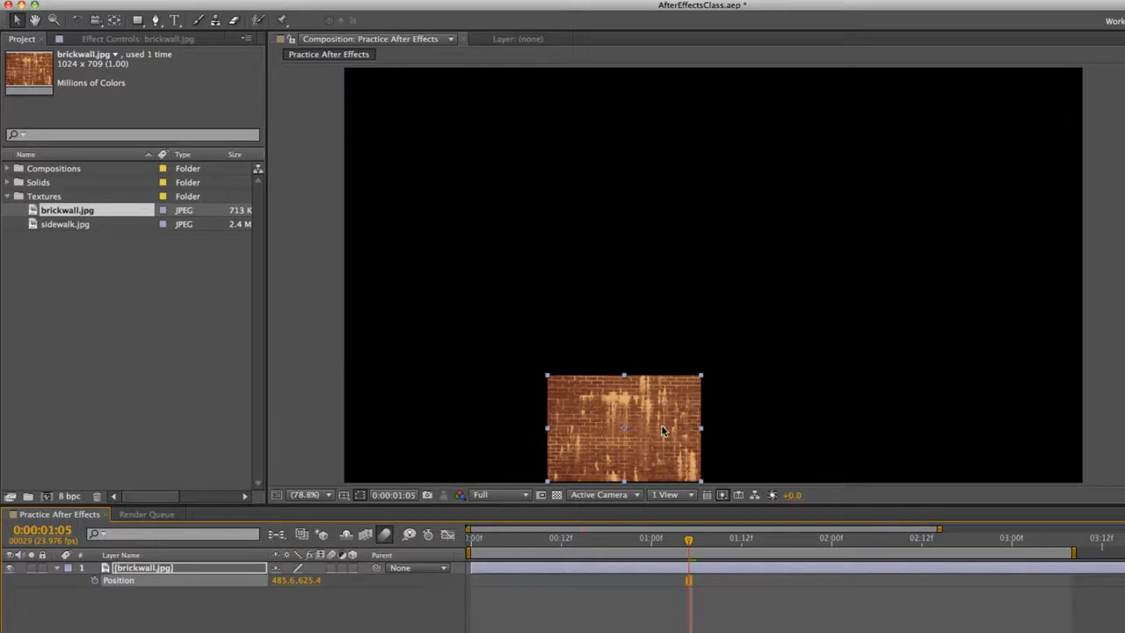
pyautogui.moveTo(701, 376); pyautogui.dragTo(1000, 196)
pyautogui.moveTo(716, 275); pyautogui.dragTo(799, 152)
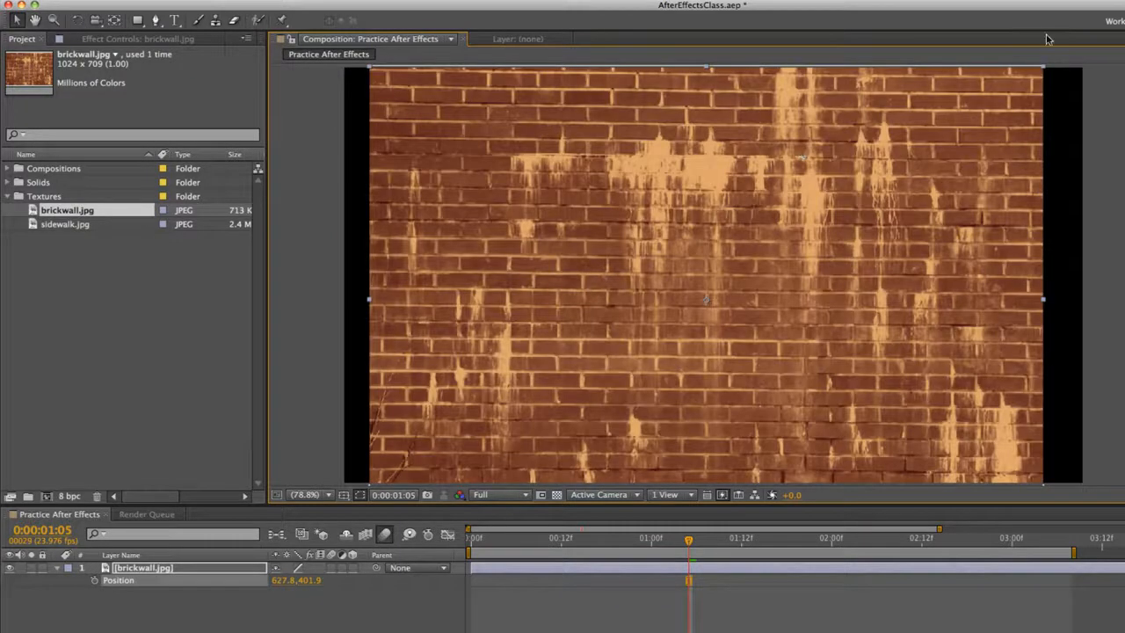
pyautogui.moveTo(1045, 72); pyautogui.dragTo(1079, 69)
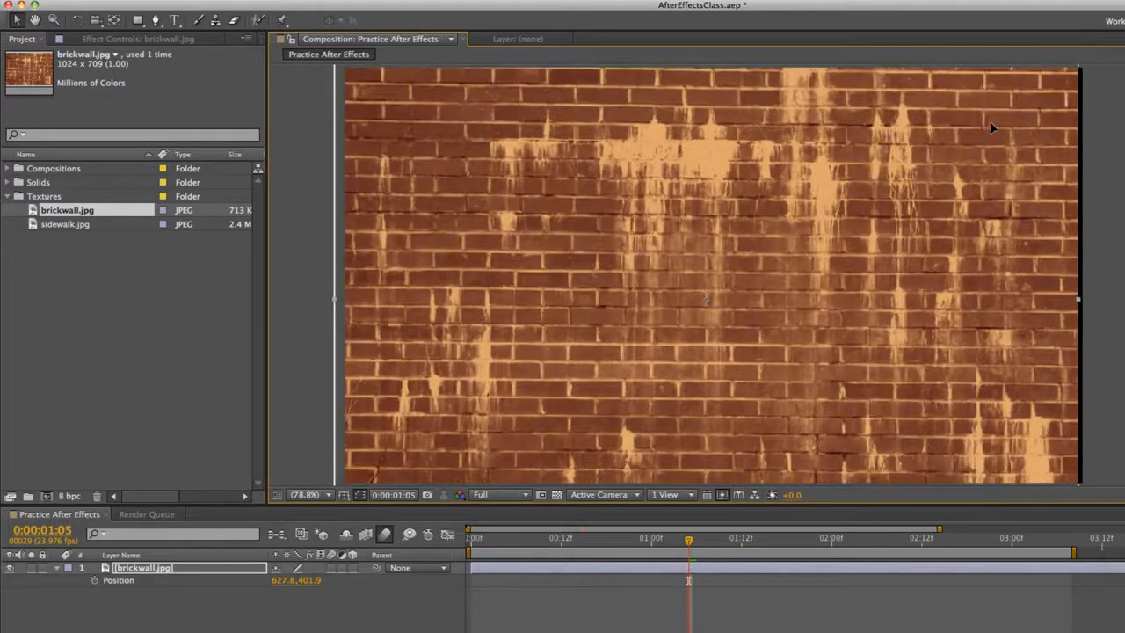
pyautogui.moveTo(991, 123); pyautogui.dragTo(995, 123)
pyautogui.click(689, 580)
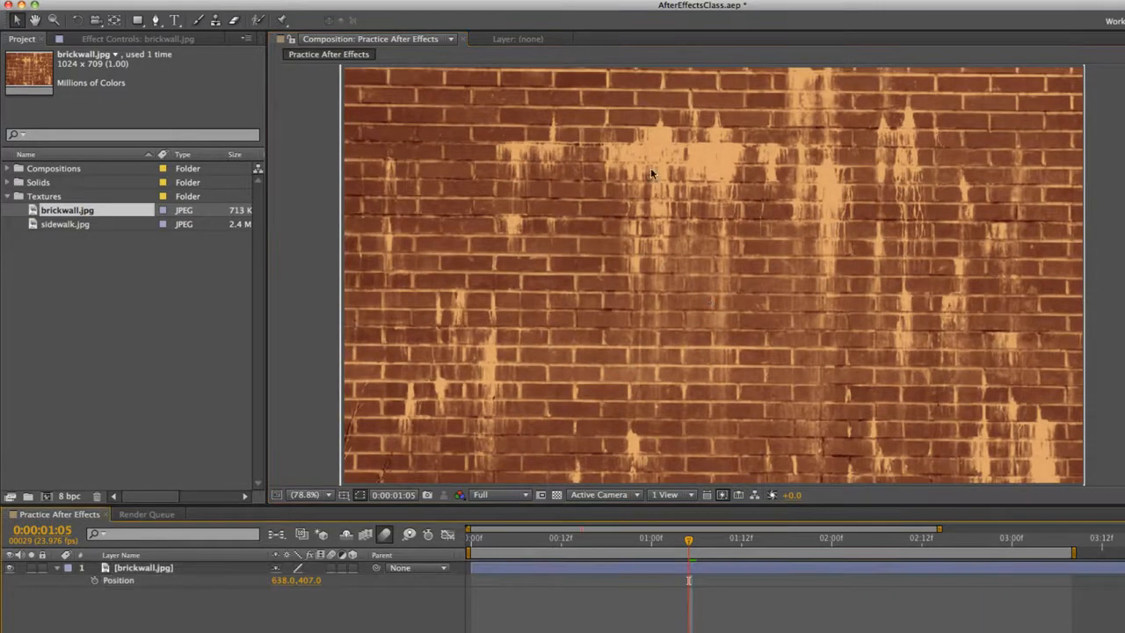
# Position the brick wall over the frame at about 638, 441.3 and set a Position keyframe there at 1:00
pyautogui.moveTo(650, 210); pyautogui.dragTo(647, 625)
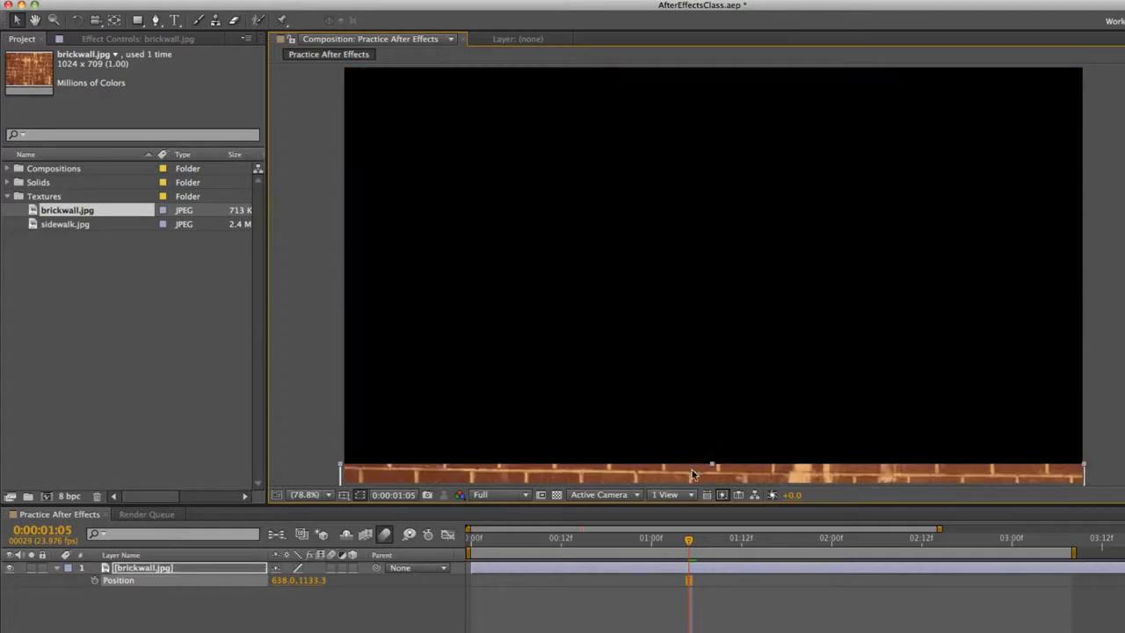
pyautogui.moveTo(692, 475); pyautogui.dragTo(694, 78)
pyautogui.click(651, 543)
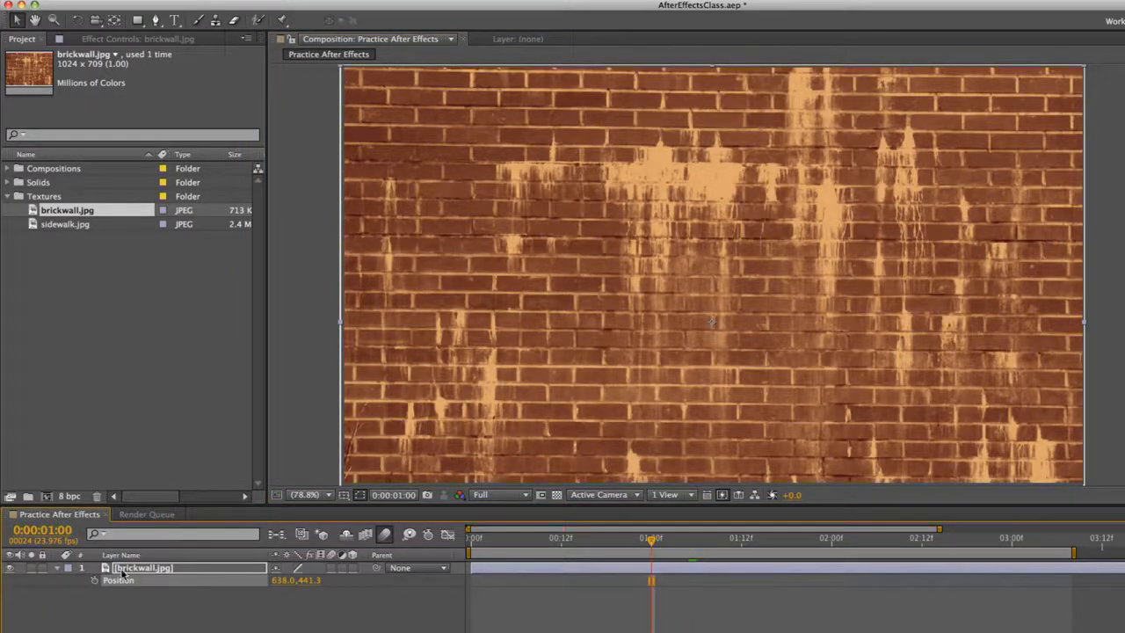
pyautogui.click(95, 582)
# At frame 0, keyframe the brick wall just below the composition frame at about 638, 1173, and preview its upward slide
pyautogui.press('Home')
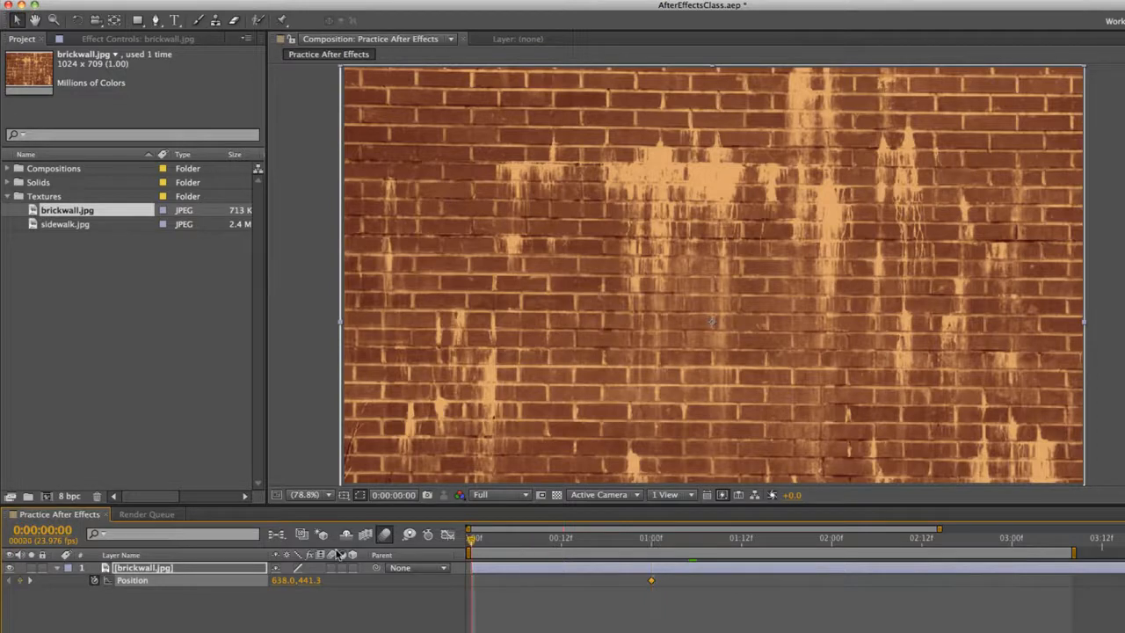
pyautogui.moveTo(568, 274); pyautogui.dragTo(545, 632)
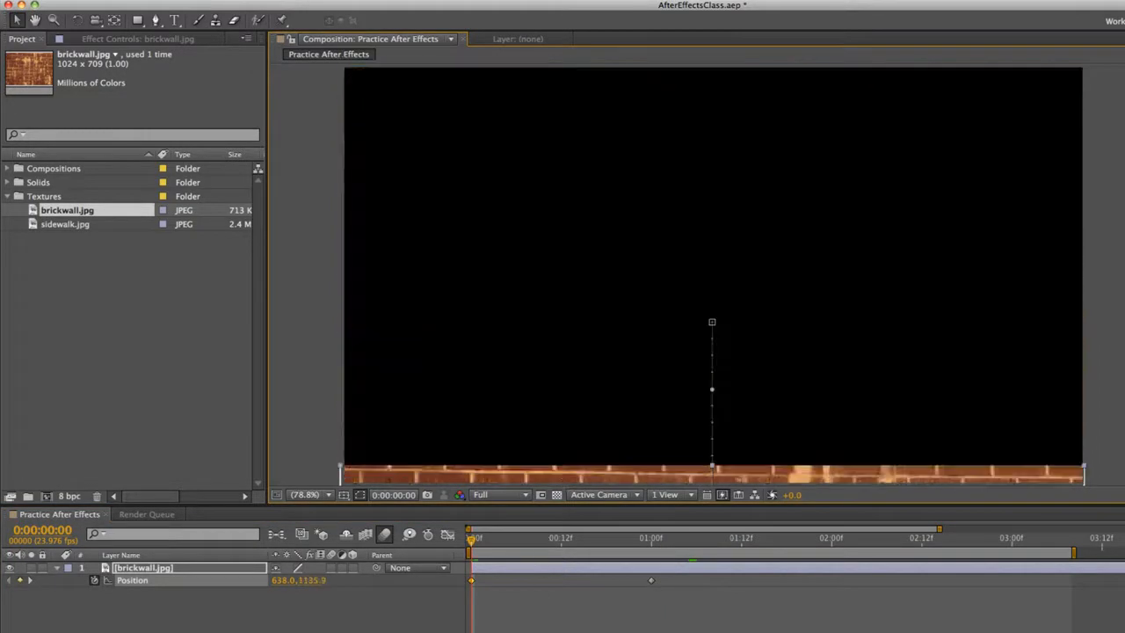
pyautogui.moveTo(585, 467)
pyautogui.mouseDown()
pyautogui.moveTo(576, 515)
pyautogui.moveTo(583, 422)
pyautogui.moveTo(591, 467)
pyautogui.mouseUp()
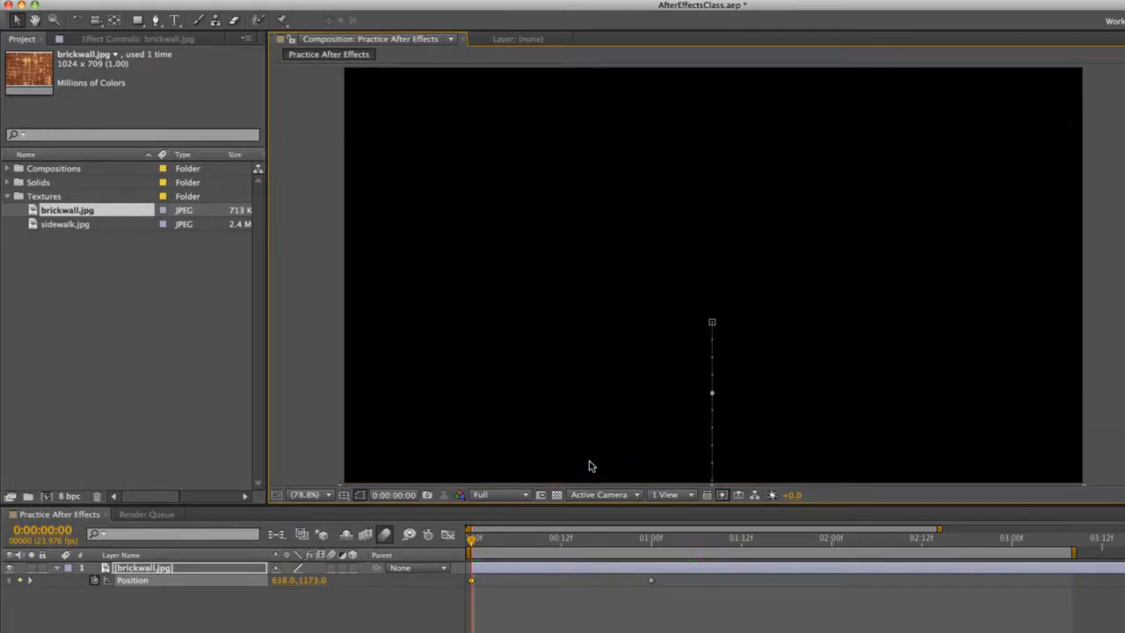
pyautogui.press('space')
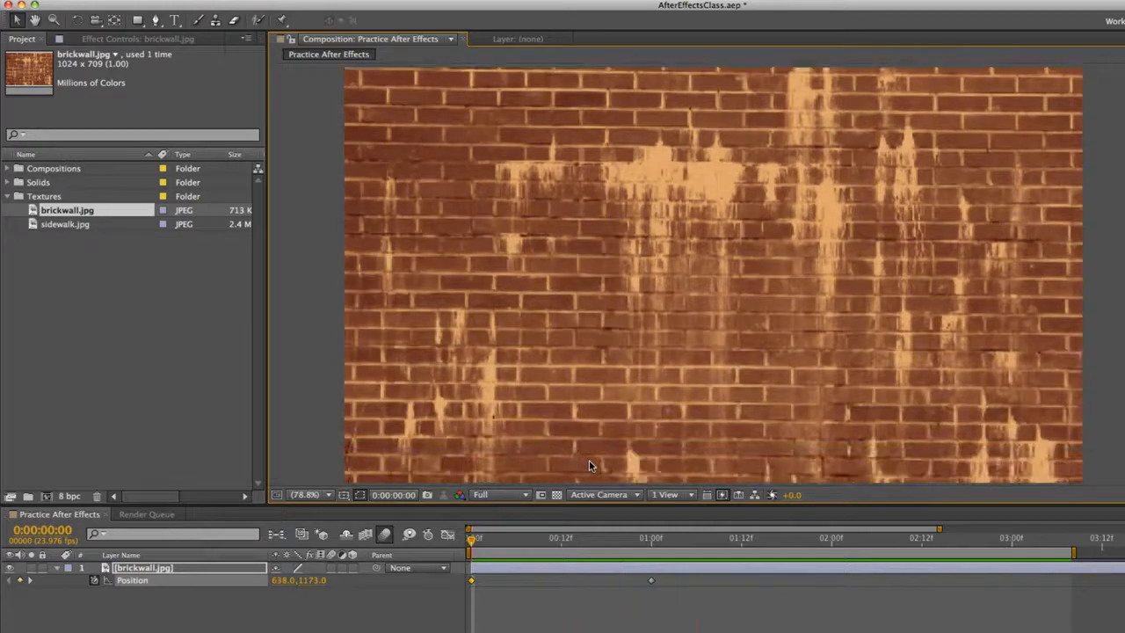
# Speed up the slide by shifting the ending Position keyframe to frame 12, and preview it
pyautogui.click(692, 538)
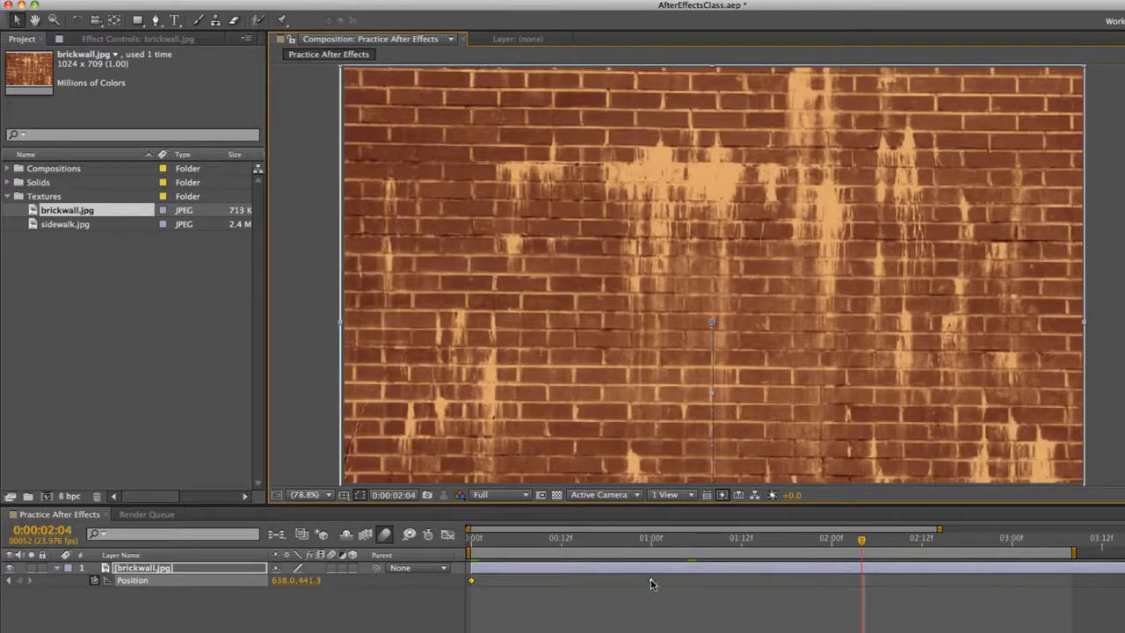
pyautogui.moveTo(651, 583); pyautogui.dragTo(564, 585)
pyautogui.press('space')
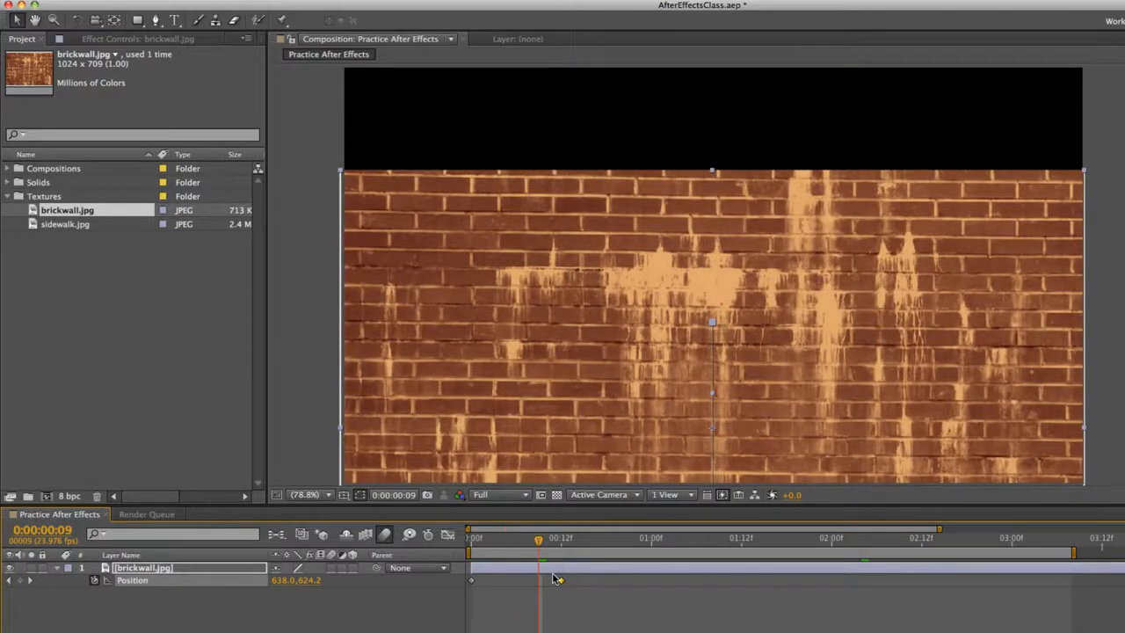
# Enable motion blur on the brick wall layer, compare the frame with composition motion blur off and on, and preview the slide
pyautogui.click(332, 568)
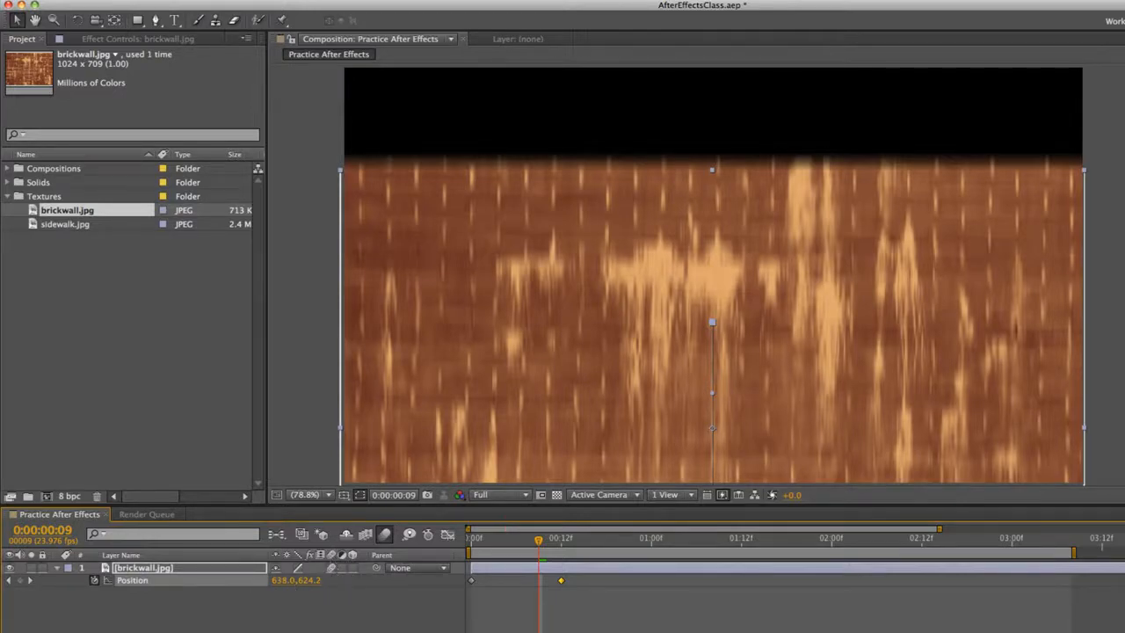
pyautogui.press('F4')
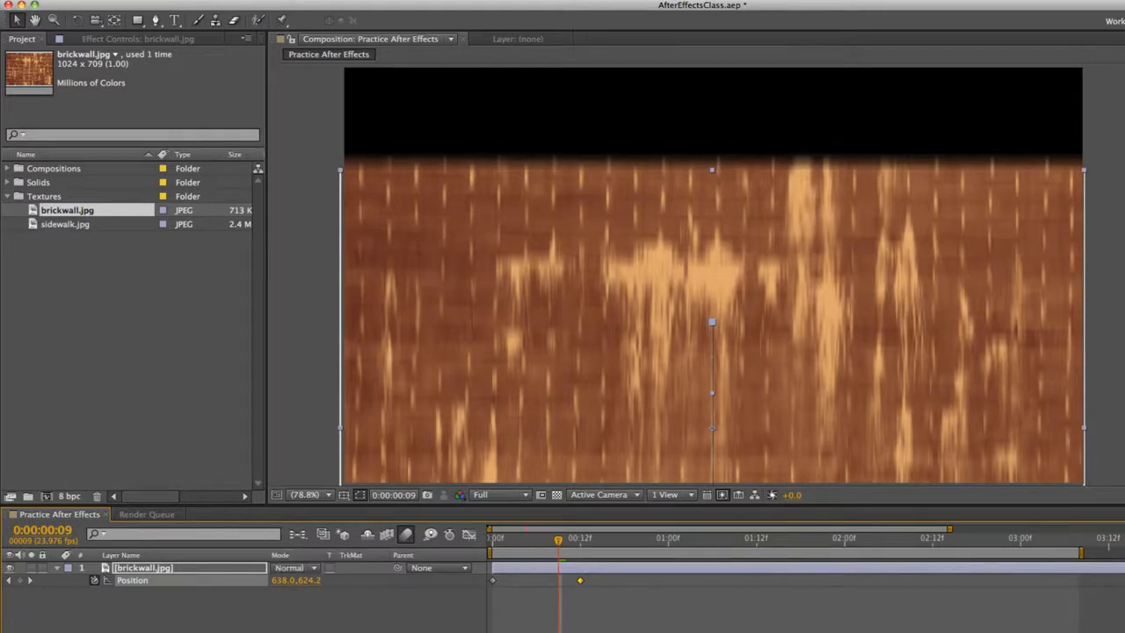
pyautogui.press('F4')
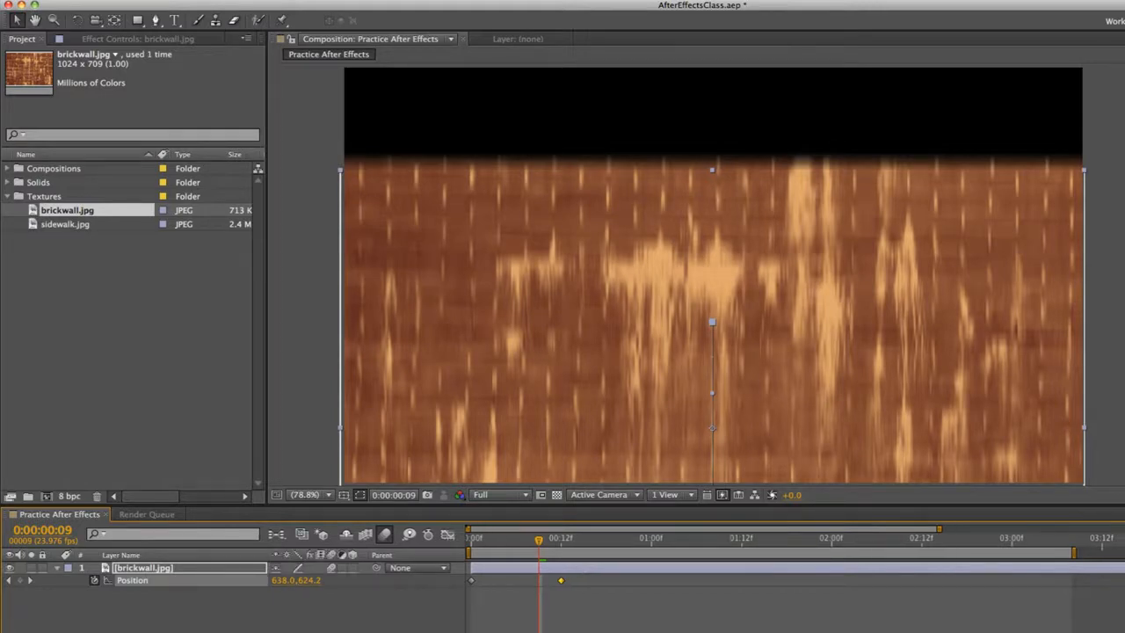
pyautogui.click(384, 533)
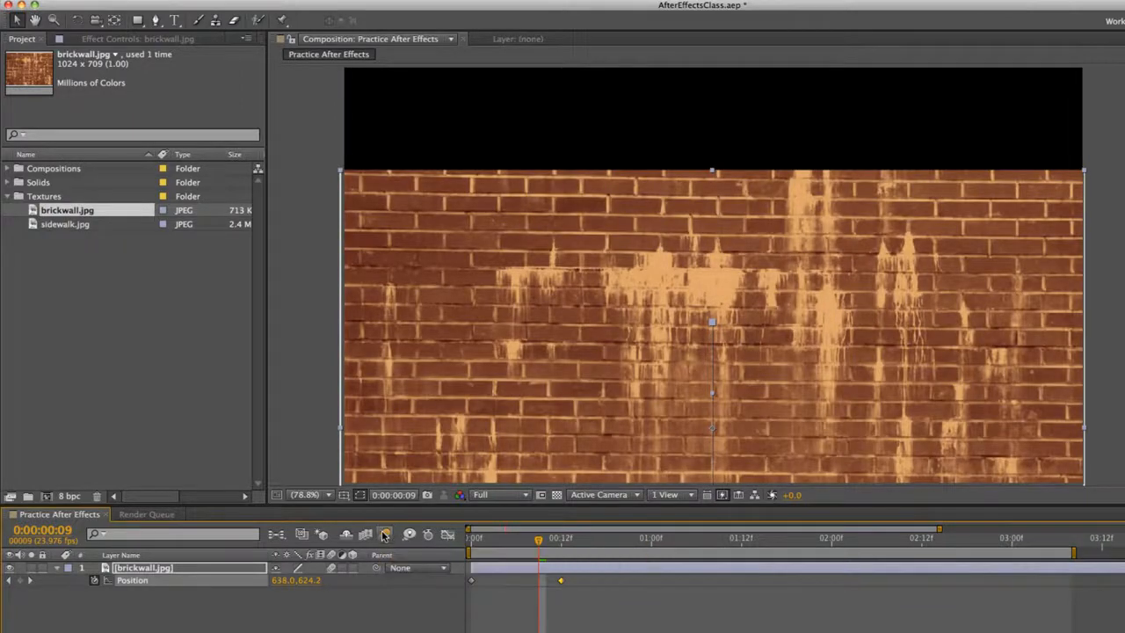
pyautogui.click(384, 534)
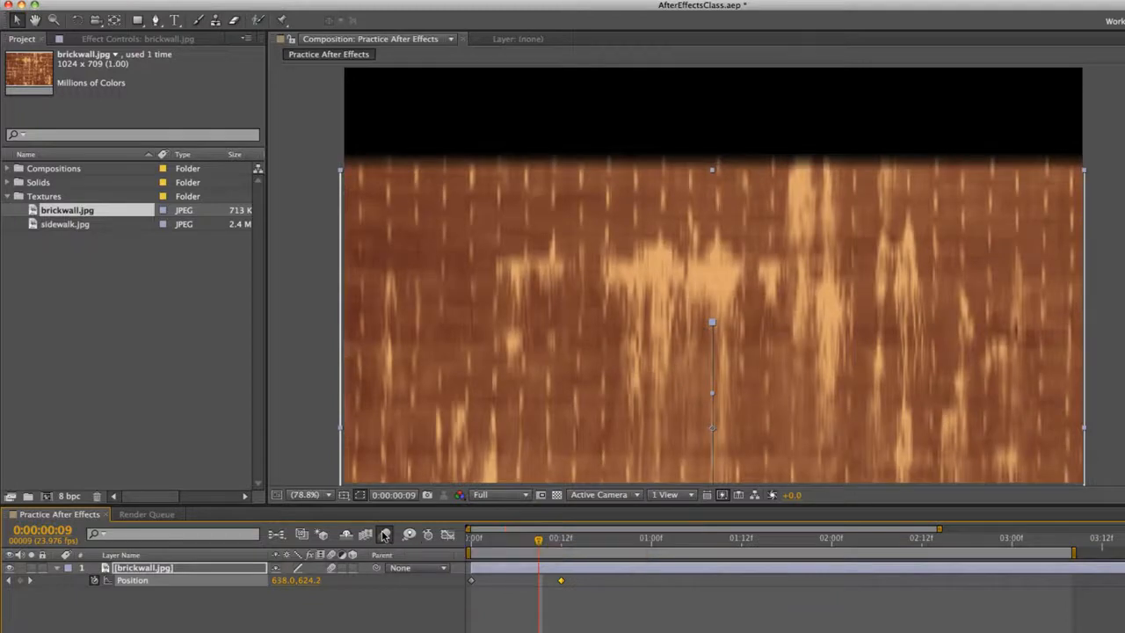
pyautogui.press('space')
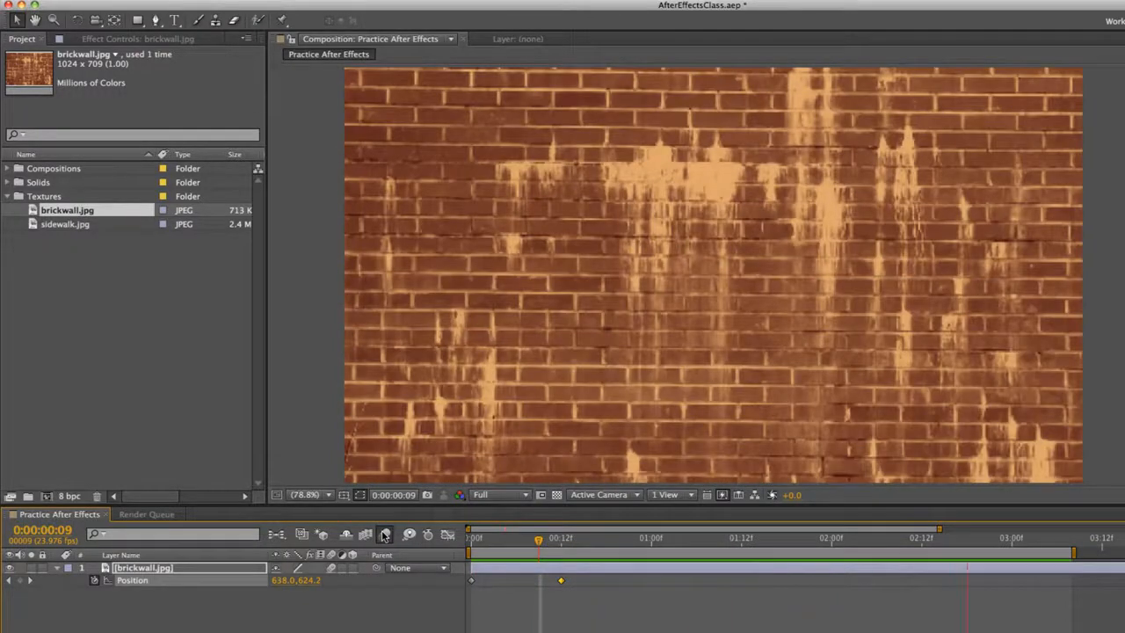
pyautogui.press('space')
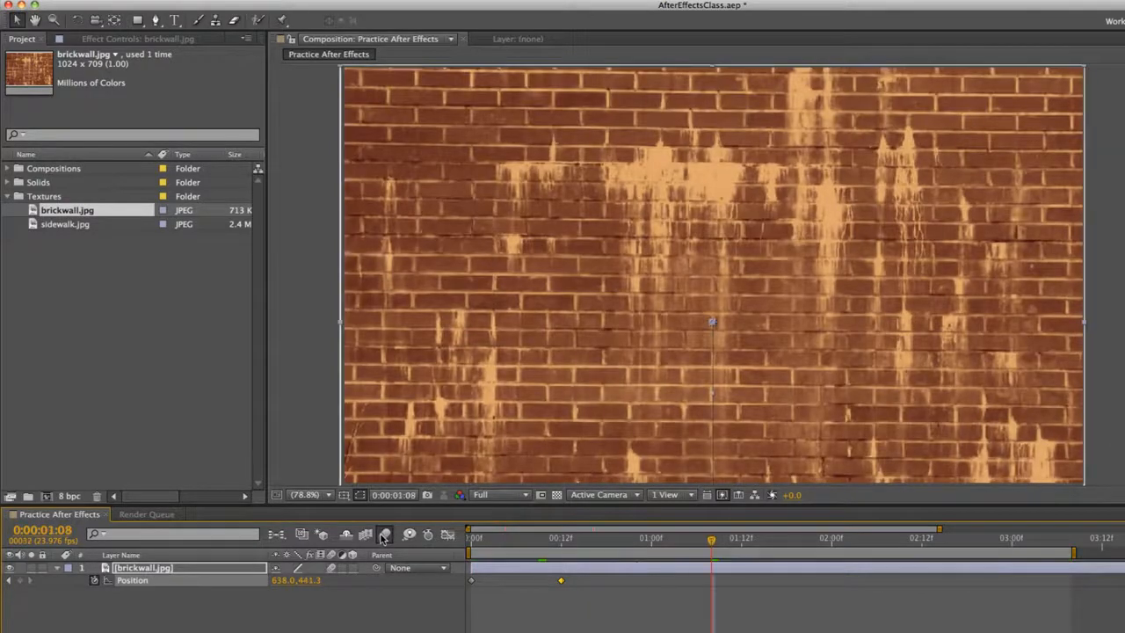
# Shift both Position keyframes so the slide starts at 1:00 and ends at 1:12, and preview the delayed animation
pyautogui.moveTo(472, 580); pyautogui.dragTo(562, 587)
pyautogui.press('space')
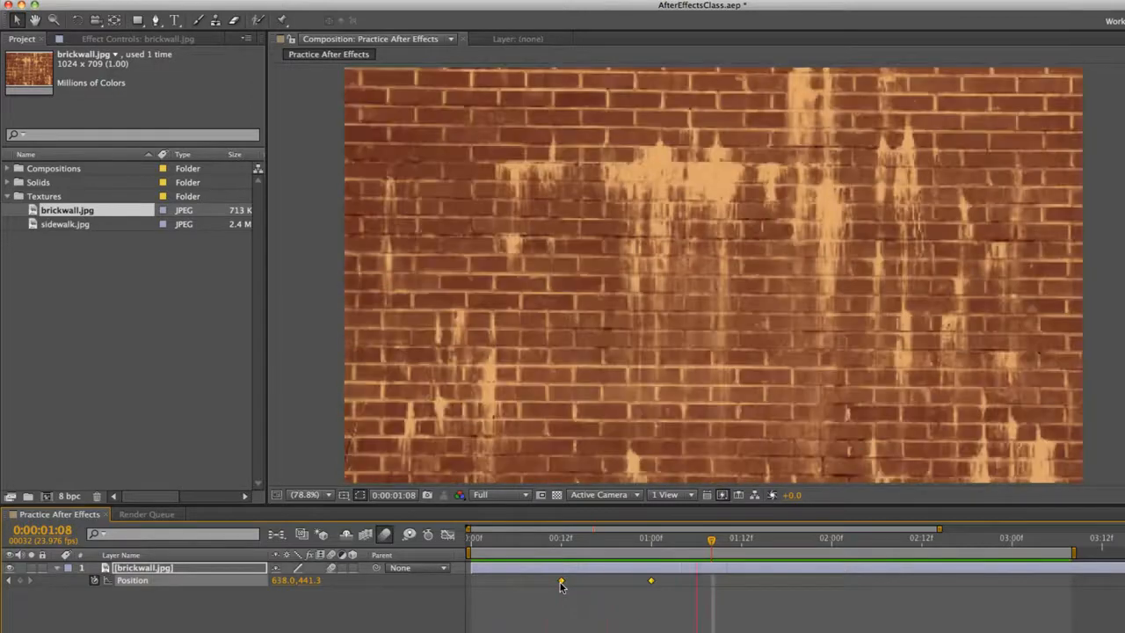
pyautogui.press('space')
pyautogui.click(709, 600)
pyautogui.moveTo(690, 591); pyautogui.dragTo(652, 584)
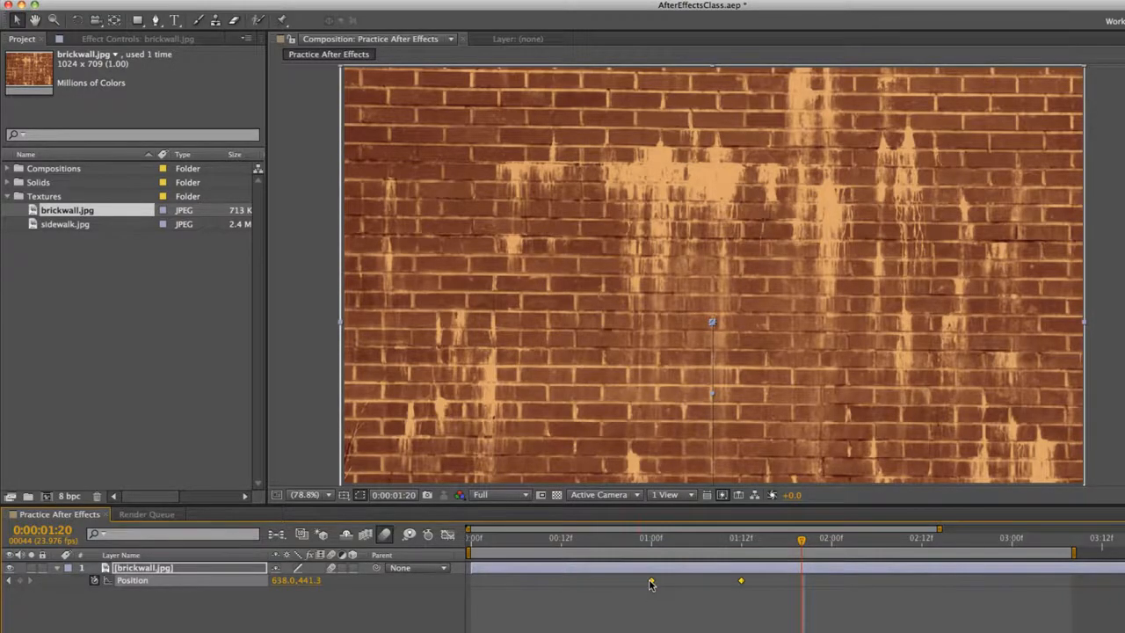
pyautogui.press('space')
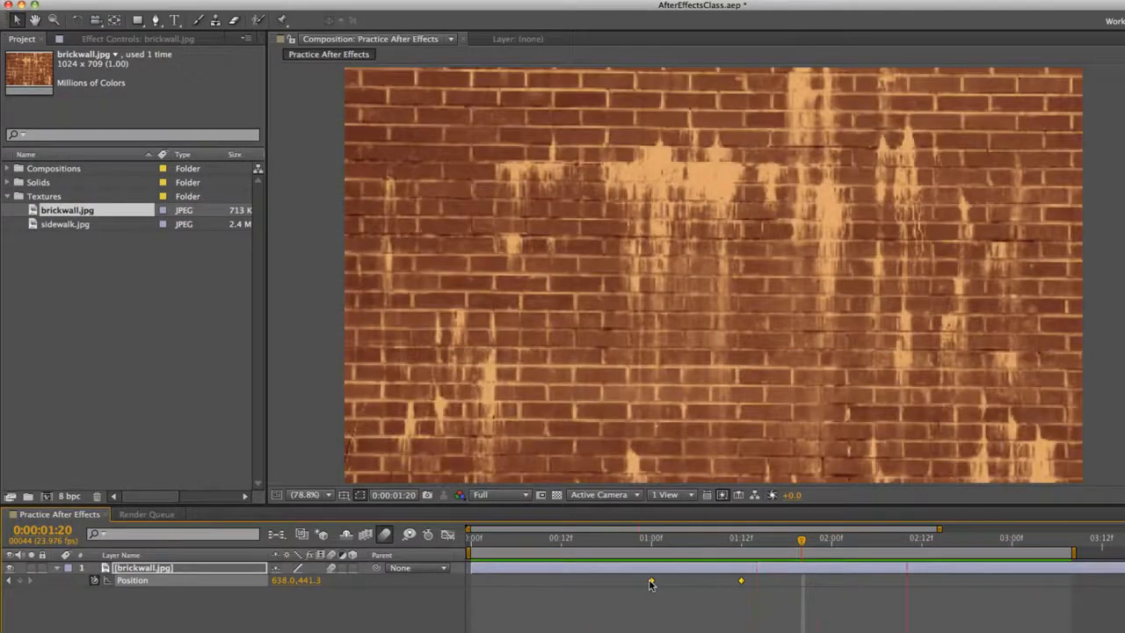
pyautogui.click(952, 538)
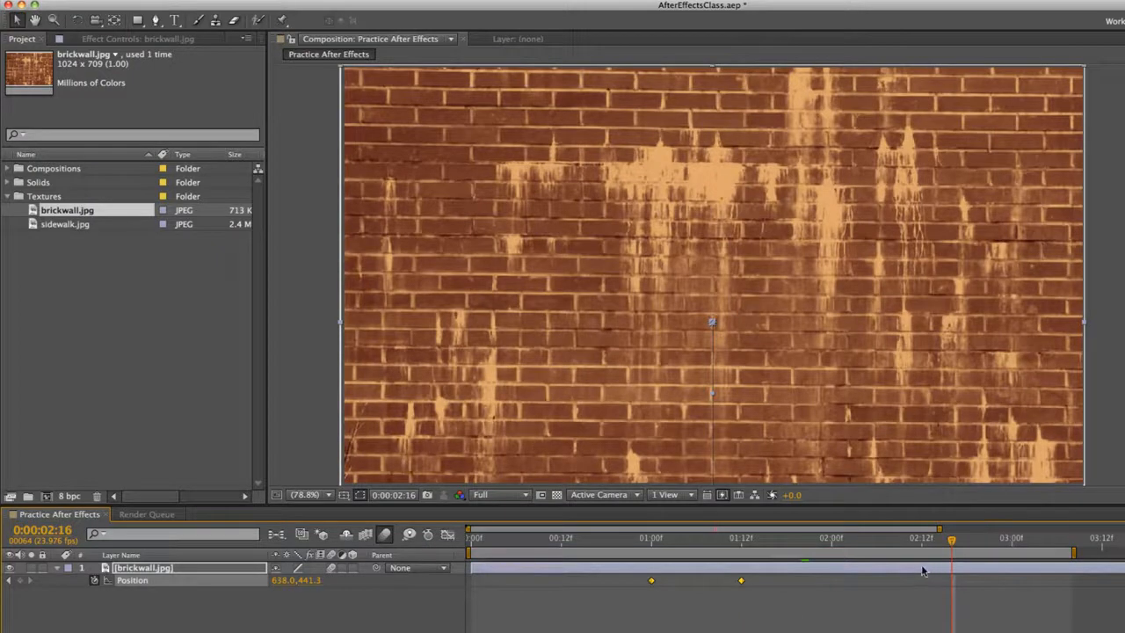
# Try keyframing the brick wall below the composition frame at 3:00, at about 638, 1177.8, and preview its slide back down
pyautogui.moveTo(940, 529); pyautogui.dragTo(1080, 528)
pyautogui.click(890, 540)
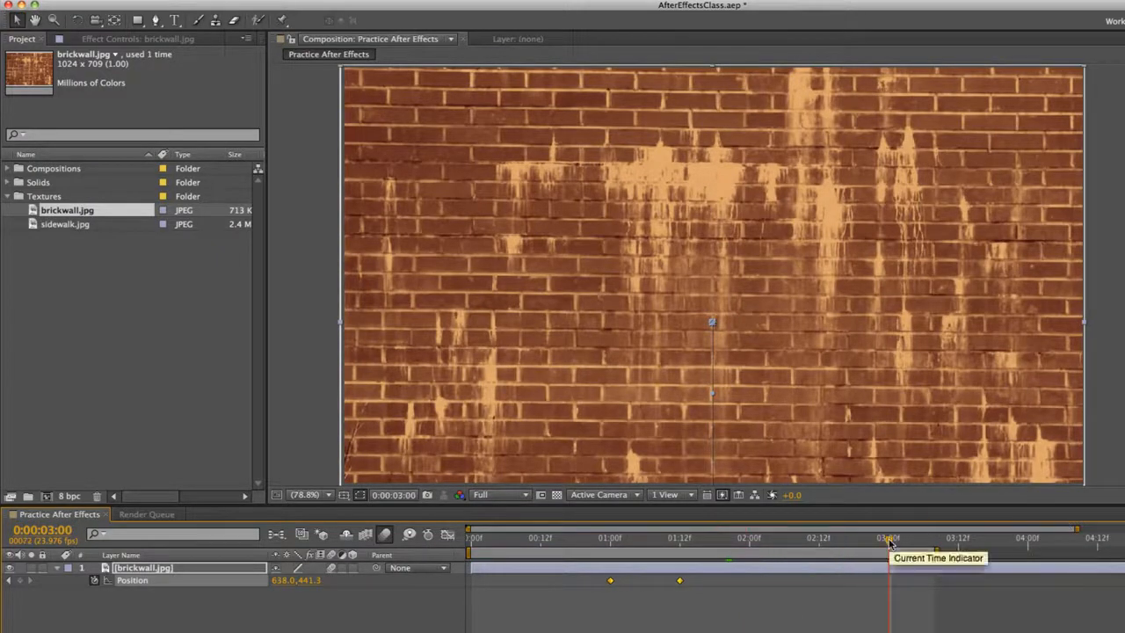
pyautogui.click(774, 606)
pyautogui.click(819, 572)
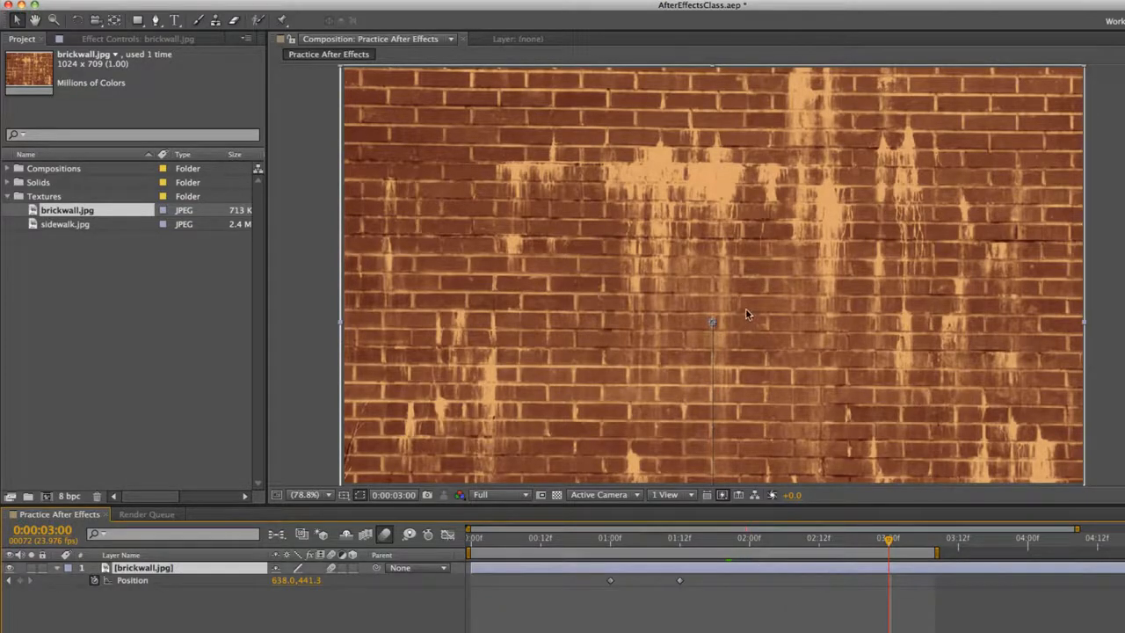
pyautogui.moveTo(784, 251); pyautogui.dragTo(774, 603)
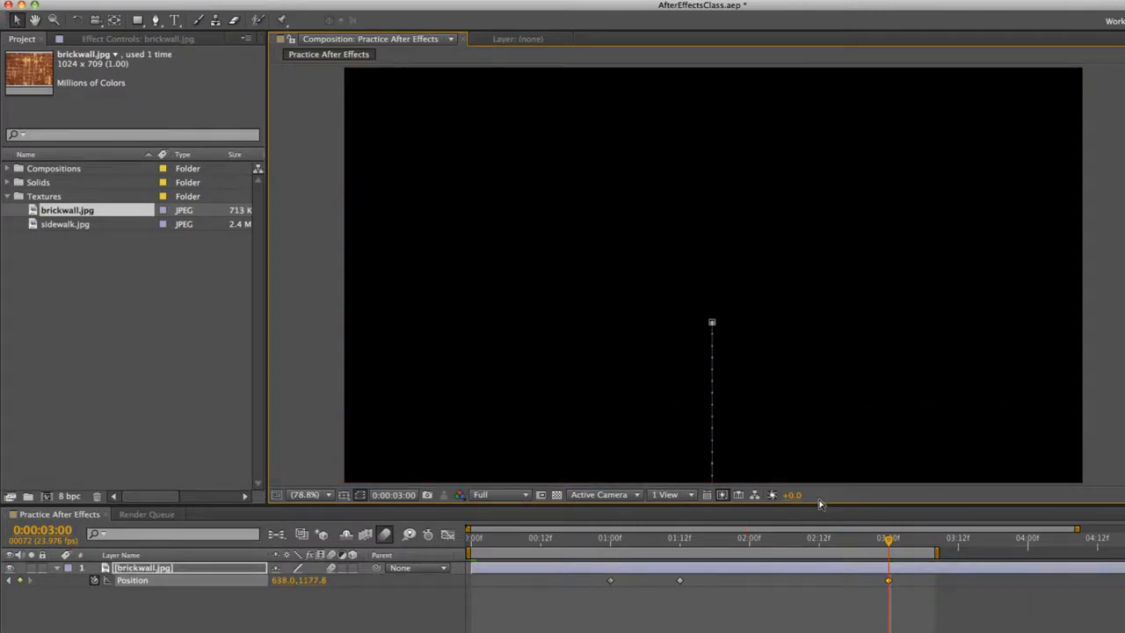
pyautogui.press('space')
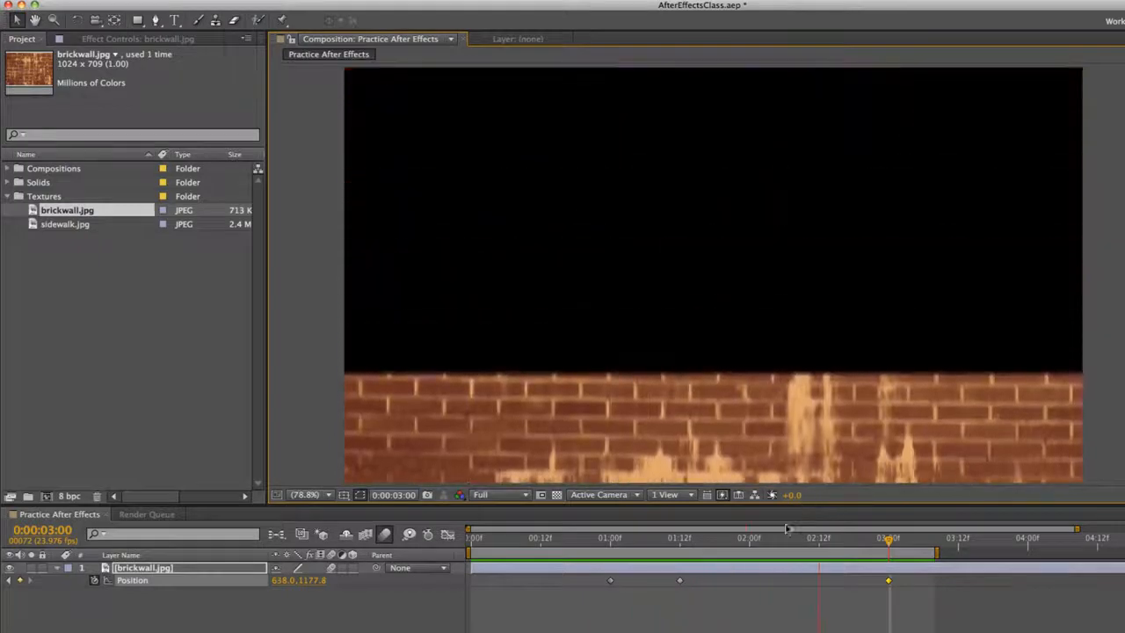
pyautogui.press('space')
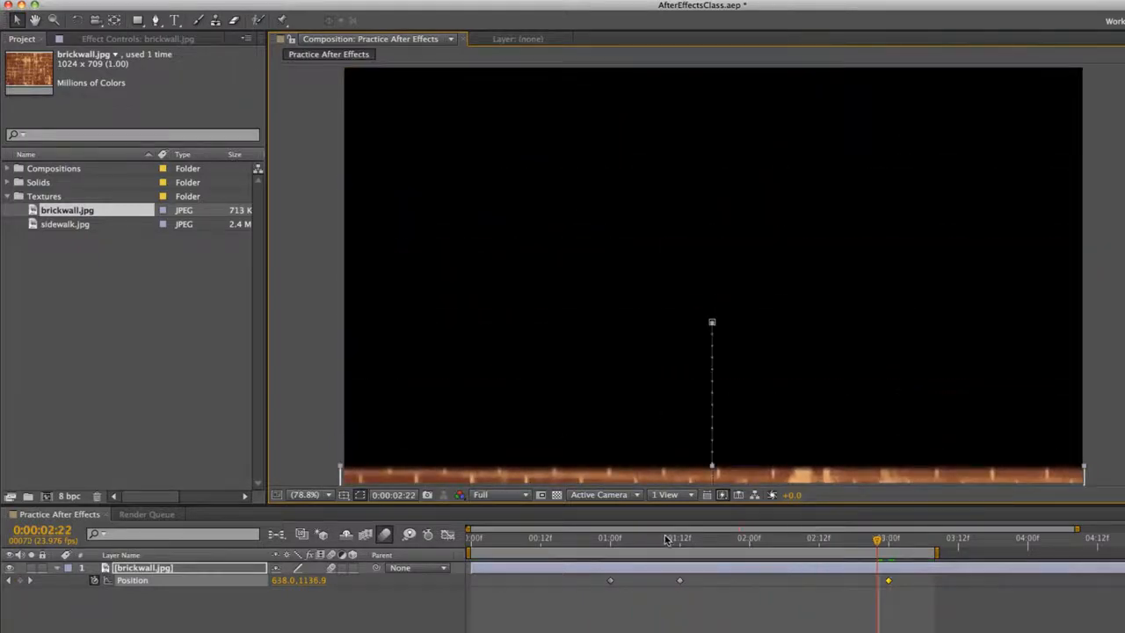
# Check the motion just after the 1:12 keyframe and delete the Position keyframe at 3:00
pyautogui.click(680, 538)
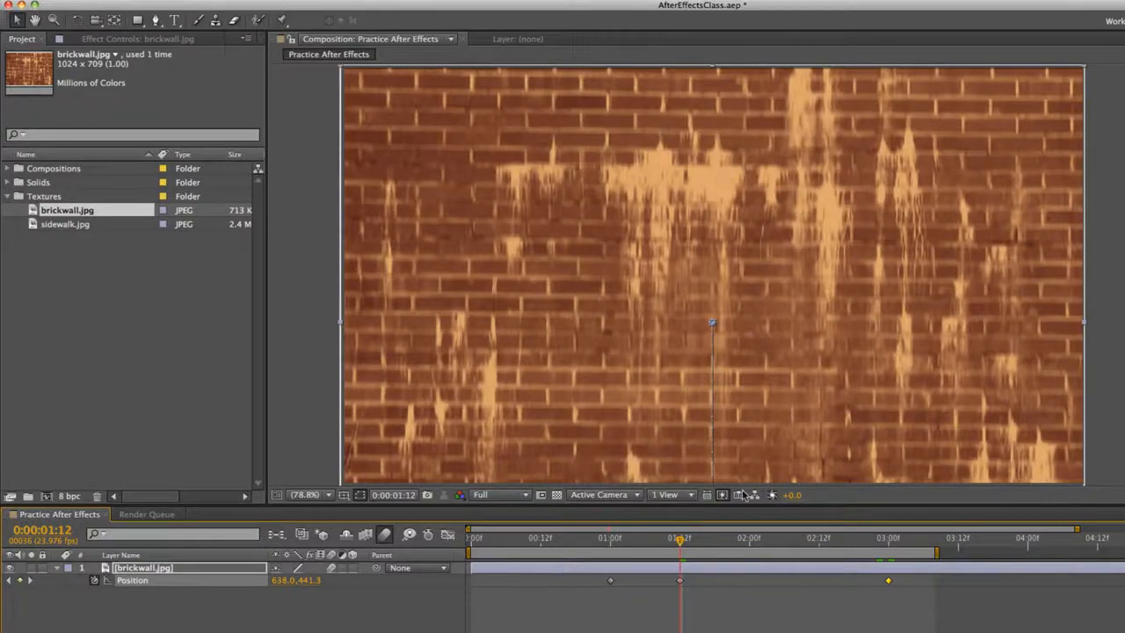
pyautogui.moveTo(681, 539)
pyautogui.mouseDown()
pyautogui.moveTo(888, 540)
pyautogui.moveTo(693, 540)
pyautogui.mouseUp()
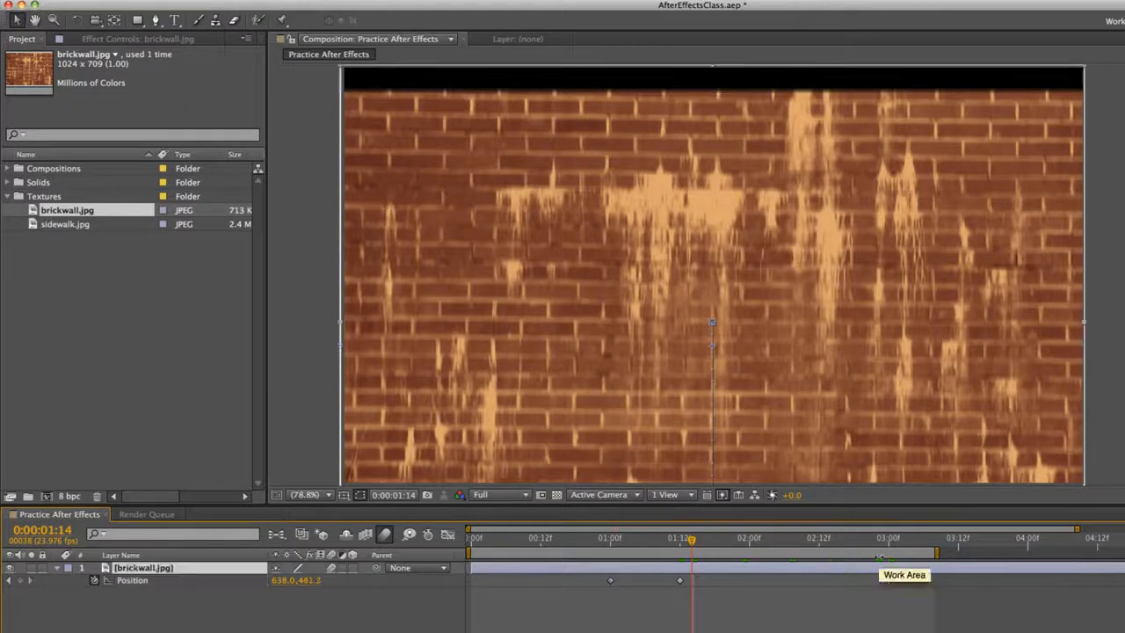
pyautogui.press('Delete')
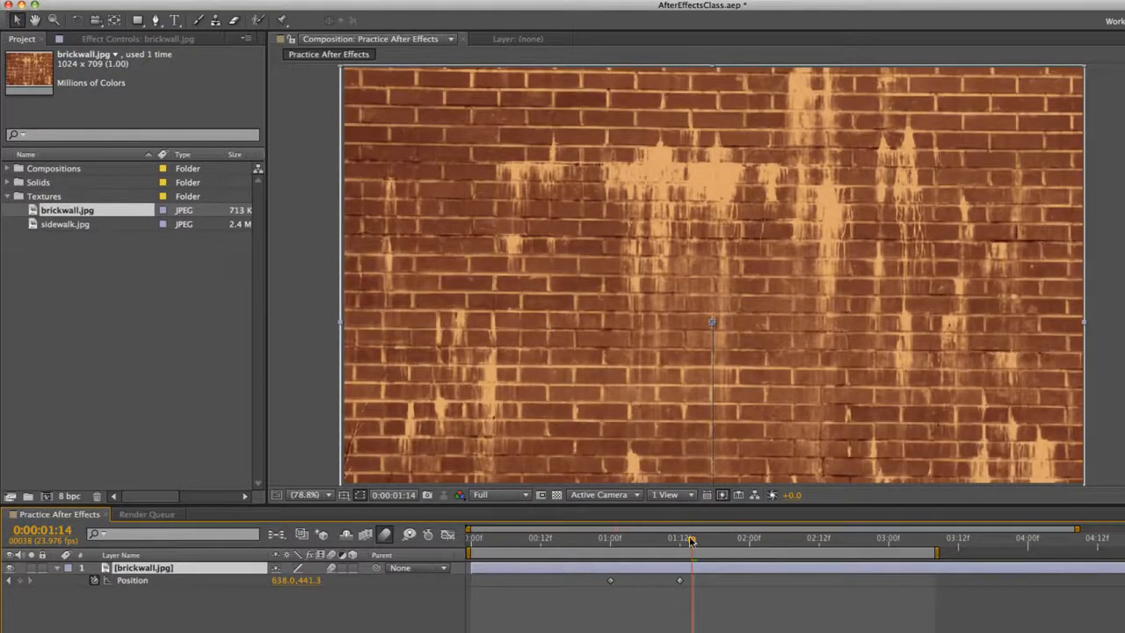
# Add a Position keyframe at 3:00 that holds the brick wall over the composition frame
pyautogui.moveTo(693, 538); pyautogui.dragTo(888, 540)
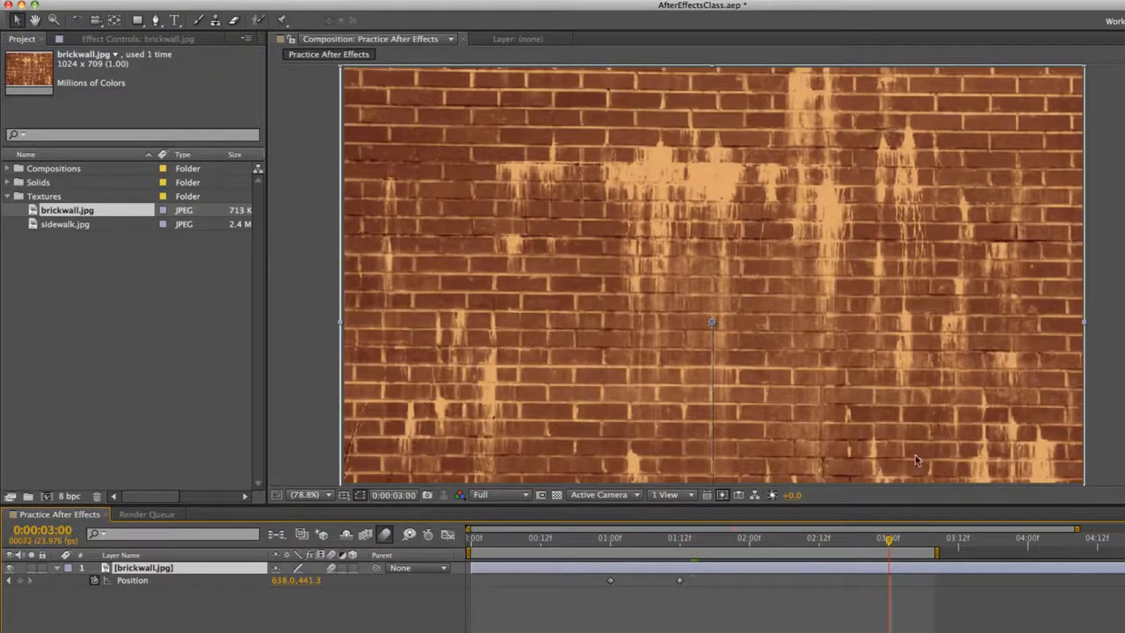
pyautogui.click(20, 581)
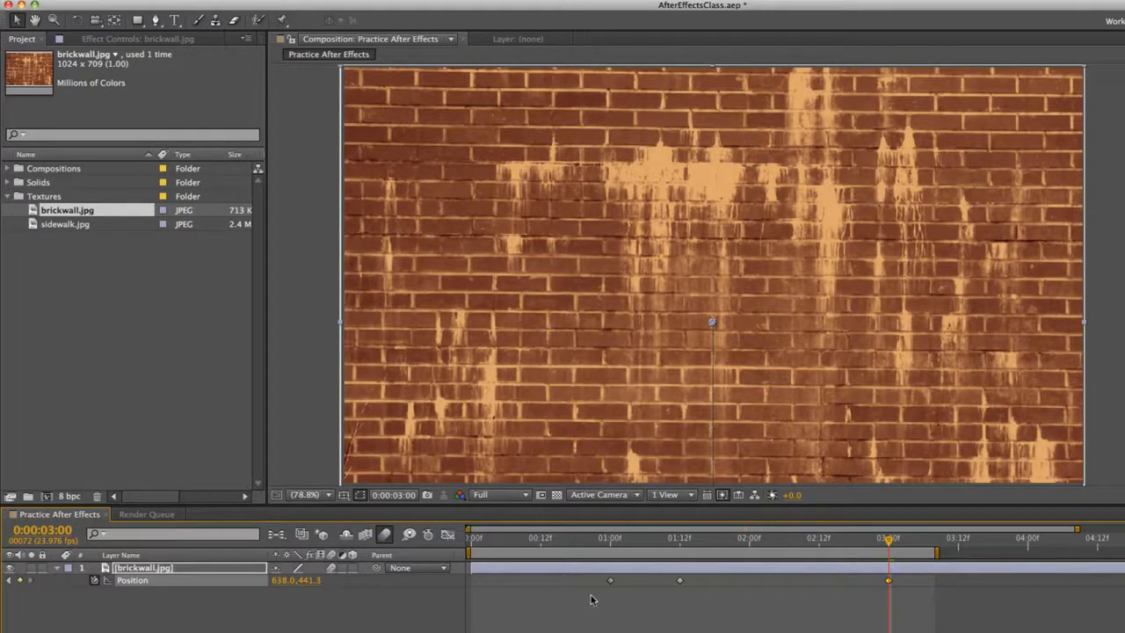
pyautogui.press('Delete')
pyautogui.click(683, 581)
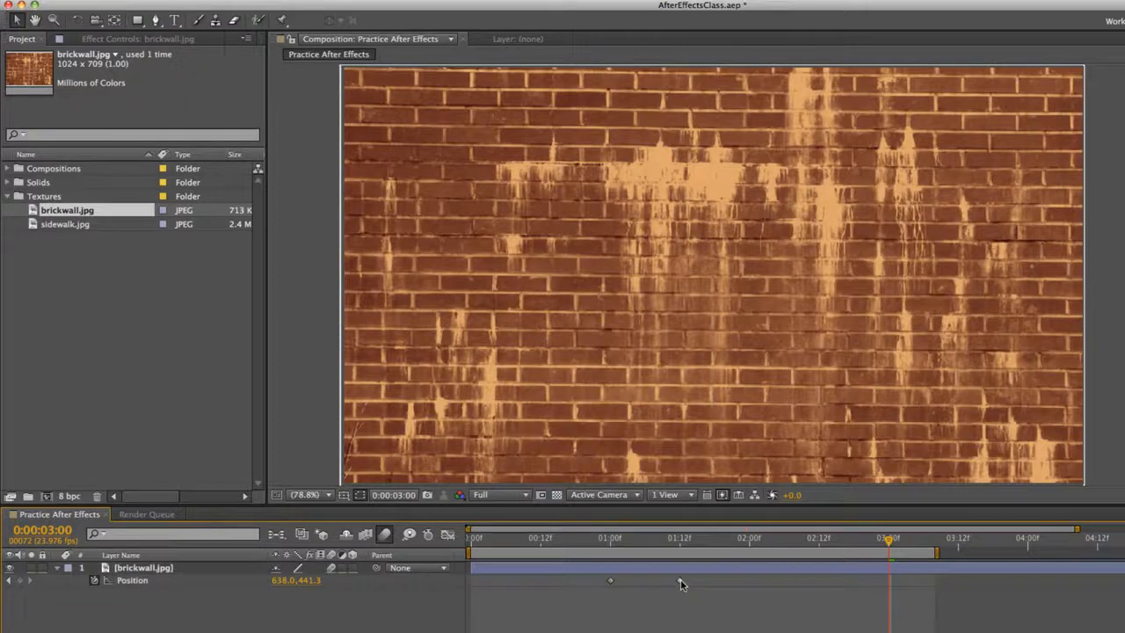
pyautogui.hotkey('ctrl', 'z')
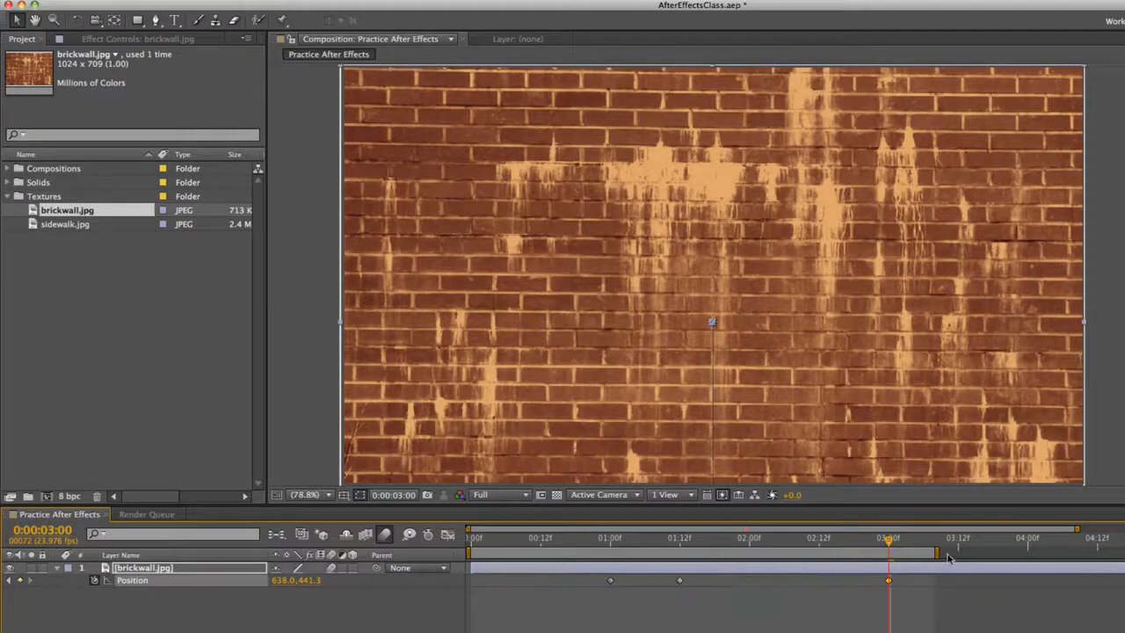
# Extend the work area to about 4:00 and, at 3:09, keyframe the brick wall moving up toward the frame's upper edge
pyautogui.moveTo(940, 552); pyautogui.dragTo(1020, 552)
pyautogui.moveTo(931, 543); pyautogui.dragTo(944, 544)
pyautogui.moveTo(917, 277); pyautogui.dragTo(891, 481)
pyautogui.moveTo(852, 439); pyautogui.dragTo(844, 39)
# Nudge the brick wall at 3:09 up out of the composition frame to 638, -448.2, and preview the whole animation
pyautogui.press('Up')
pyautogui.press('Up')
pyautogui.press('Up')
pyautogui.press('Up')
pyautogui.press('Up')
pyautogui.press('Up')
pyautogui.press('Up')
pyautogui.press('Up')
pyautogui.press('Up')
pyautogui.press('Up')
pyautogui.press('Up')
pyautogui.press('Up')
pyautogui.press('Up')
pyautogui.press('Up')
pyautogui.press('Up')
pyautogui.press('Up')
pyautogui.press('Up')
pyautogui.press('Up')
pyautogui.press('Up')
pyautogui.press('Up')
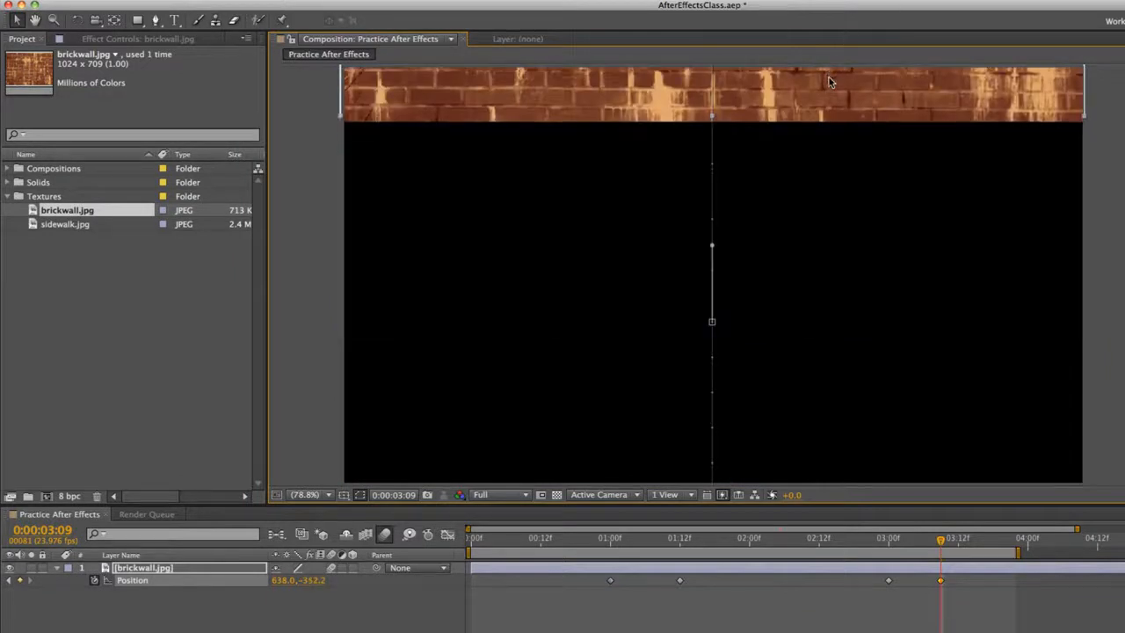
pyautogui.press('Up')
pyautogui.press('Up')
pyautogui.press('Up')
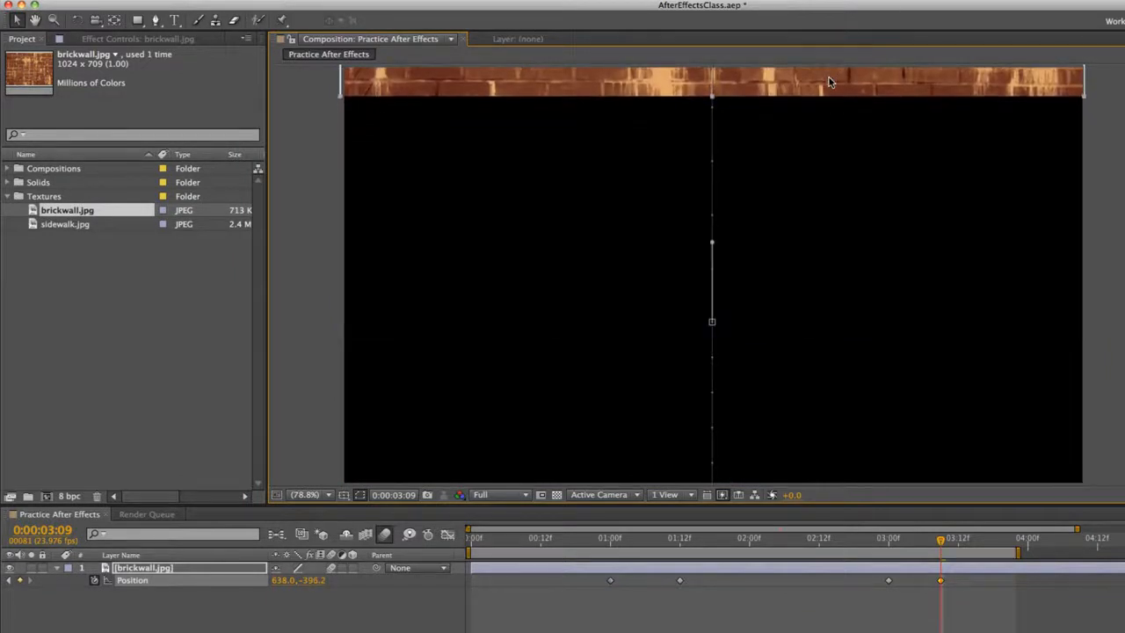
pyautogui.press('Up')
pyautogui.press('Up')
pyautogui.press('Up')
pyautogui.press('Up')
pyautogui.press('Up')
pyautogui.press('Up')
pyautogui.press('Up')
pyautogui.press('Up')
pyautogui.press('Up')
pyautogui.press('Up')
pyautogui.press('Up')
pyautogui.press('Up')
pyautogui.press('Up')
pyautogui.press('Up')
pyautogui.press('Up')
pyautogui.press('Up')
pyautogui.press('Up')
pyautogui.press('Up')
pyautogui.press('Up')
pyautogui.press('Up')
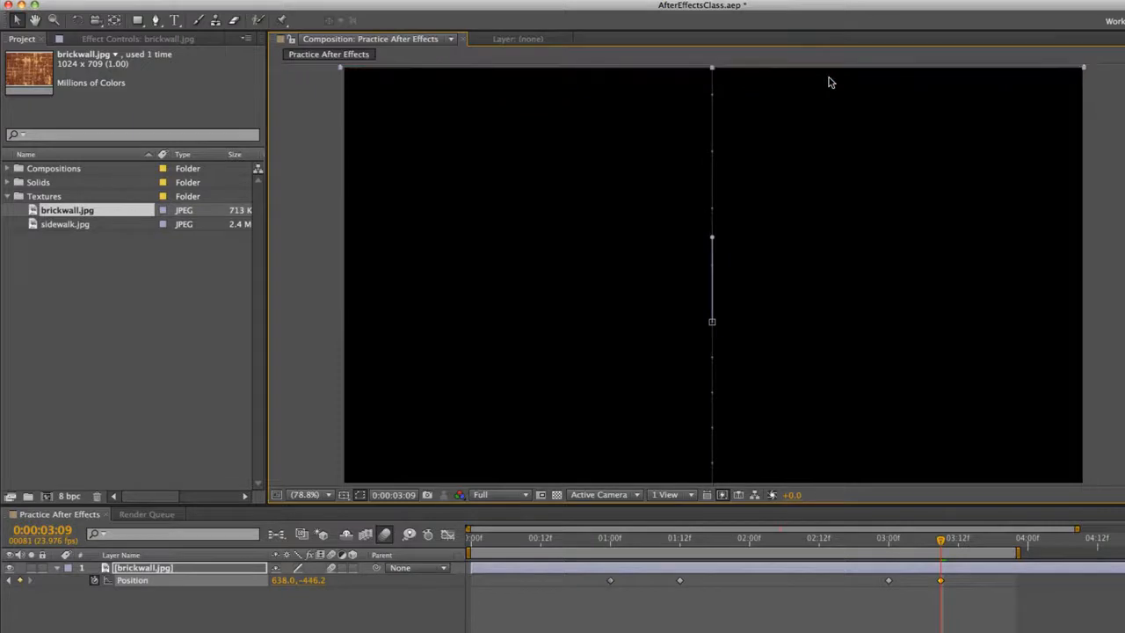
pyautogui.hotkey('shift', 'Up')
pyautogui.press('Down')
pyautogui.press('Down')
pyautogui.press('Down')
pyautogui.press('Down')
pyautogui.press('Down')
pyautogui.press('Down')
pyautogui.press('Down')
pyautogui.press('Down')
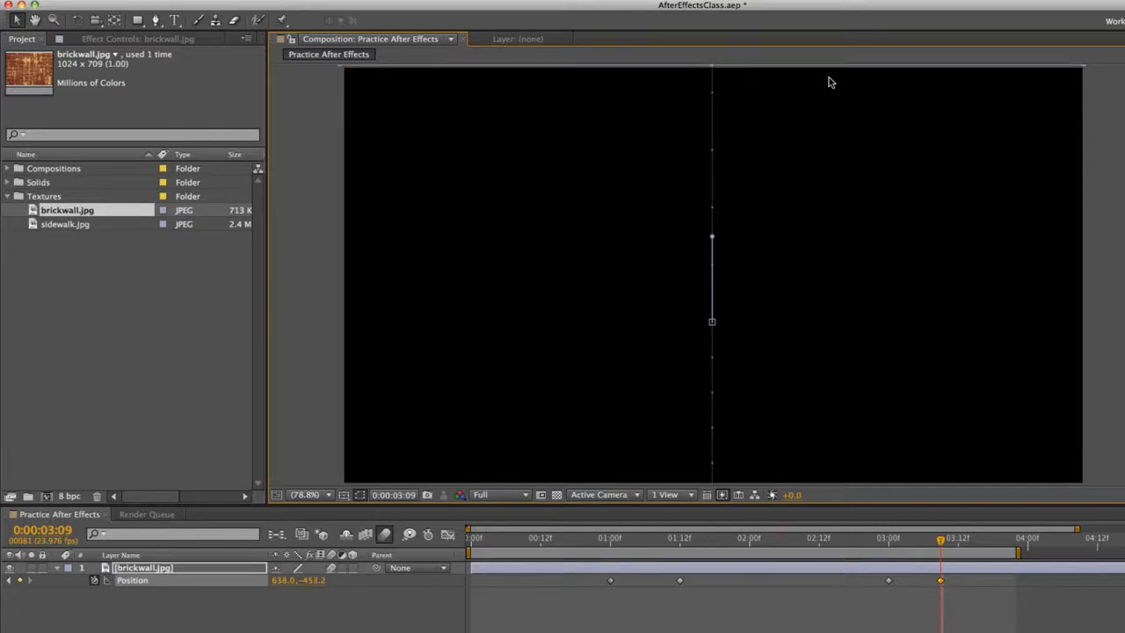
pyautogui.press('Down')
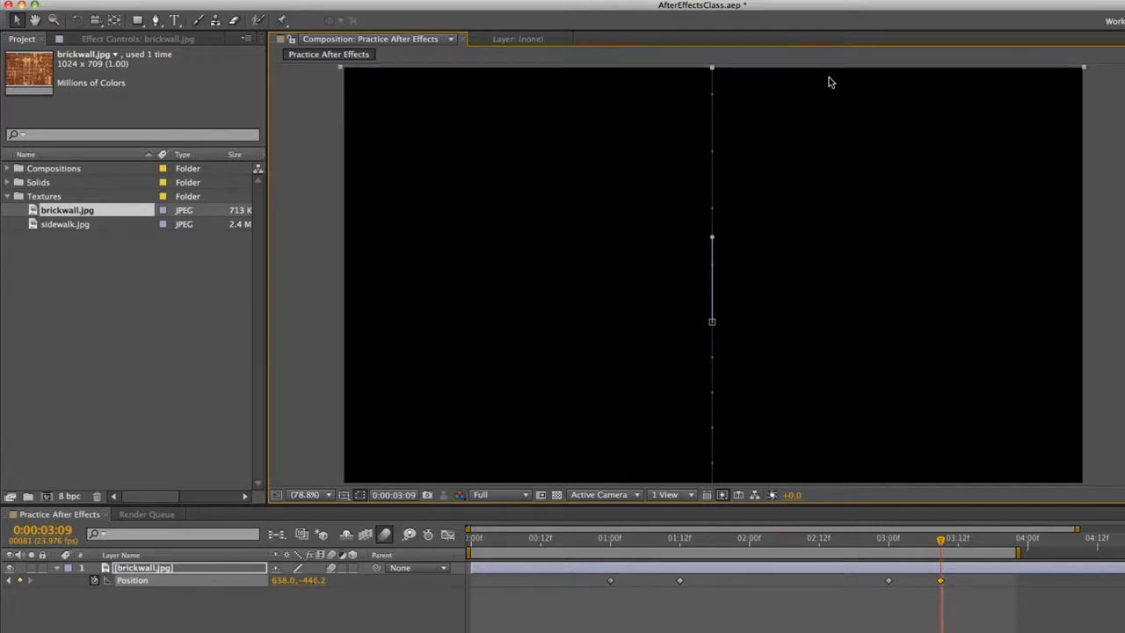
pyautogui.press('Up')
pyautogui.press('Up')
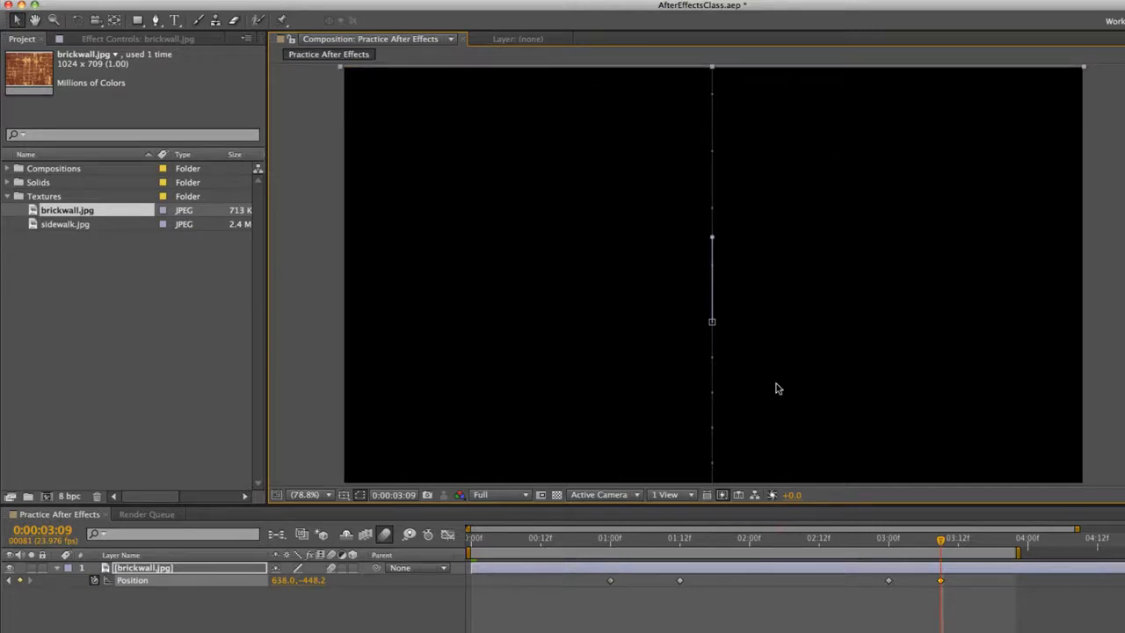
pyautogui.press('space')
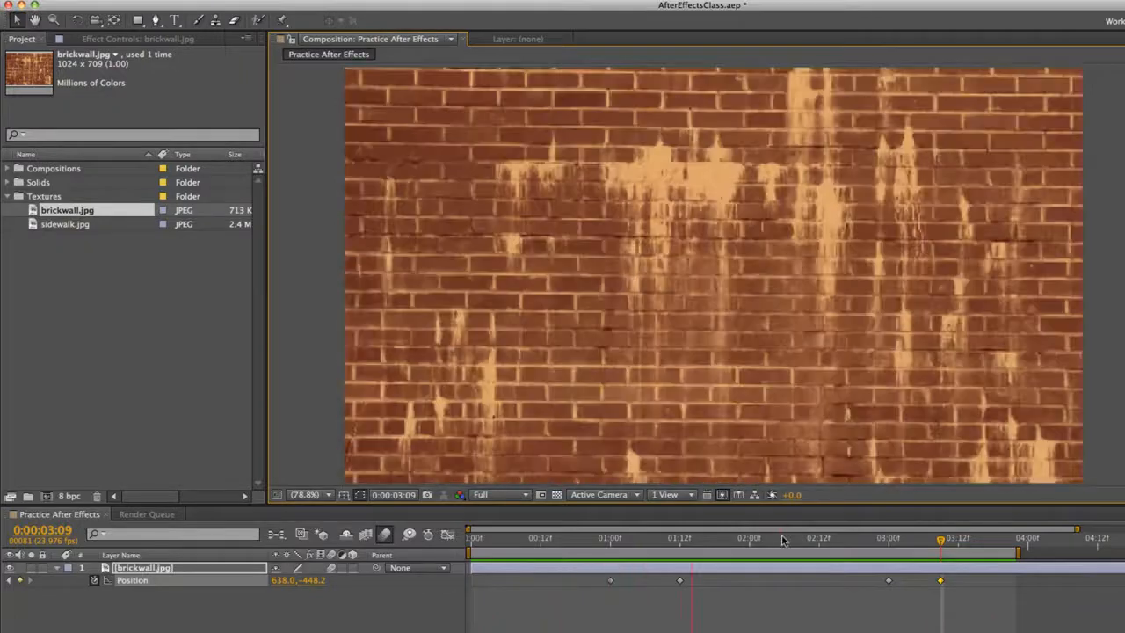
pyautogui.press('space')
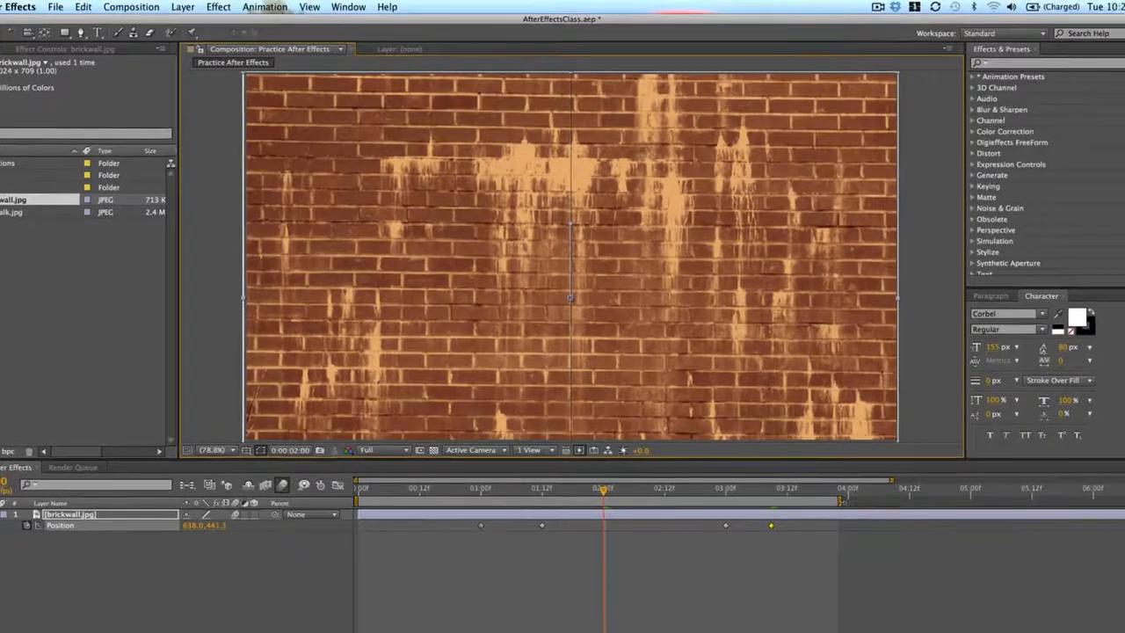
# Extend the work area to a little past 5:00 and deselect the brick wall layer
pyautogui.moveTo(1018, 553); pyautogui.dragTo(1124, 552)
pyautogui.moveTo(890, 480); pyautogui.dragTo(1051, 480)
pyautogui.click(534, 609)
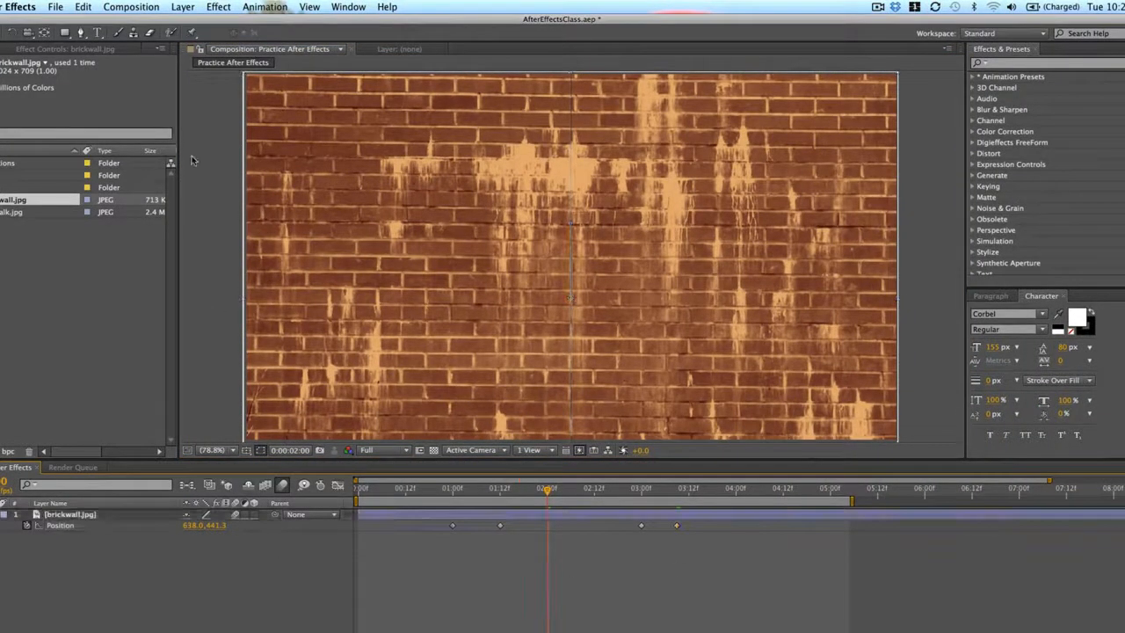
# Add the text layer "Alley Catz" over the brick wall and move it toward the middle of the composition
pyautogui.click(98, 34)
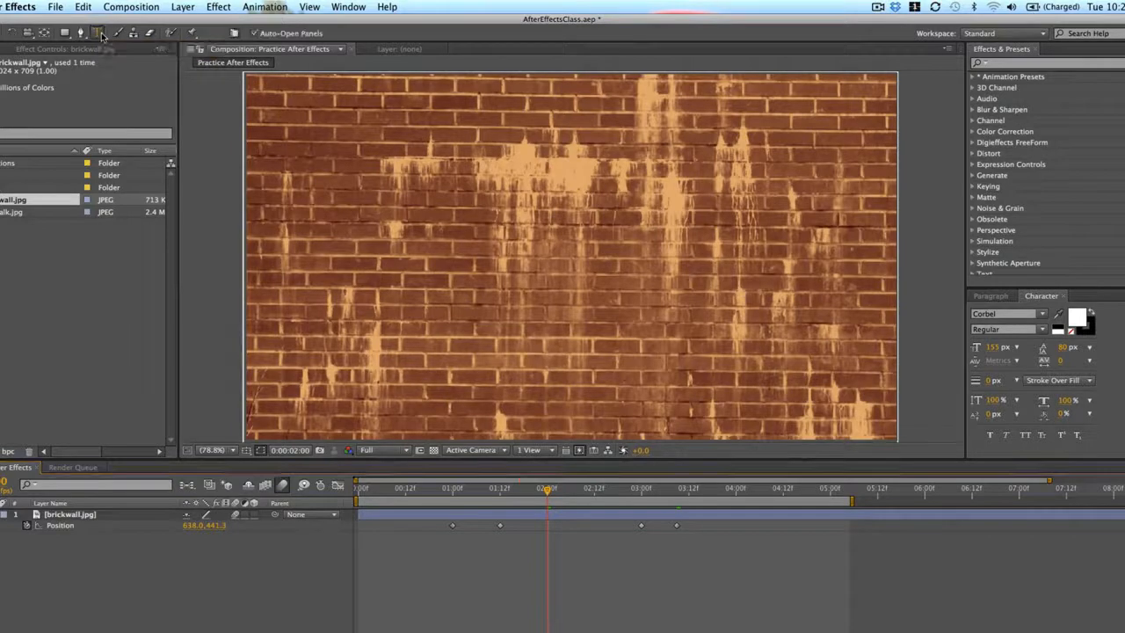
pyautogui.click(419, 267)
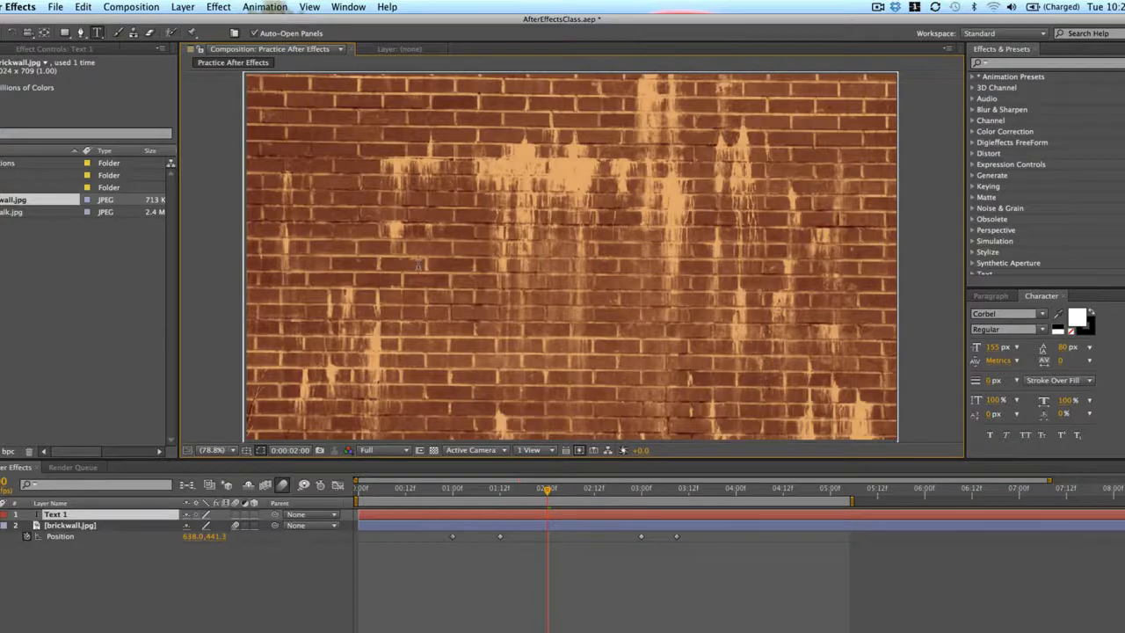
pyautogui.write('A')
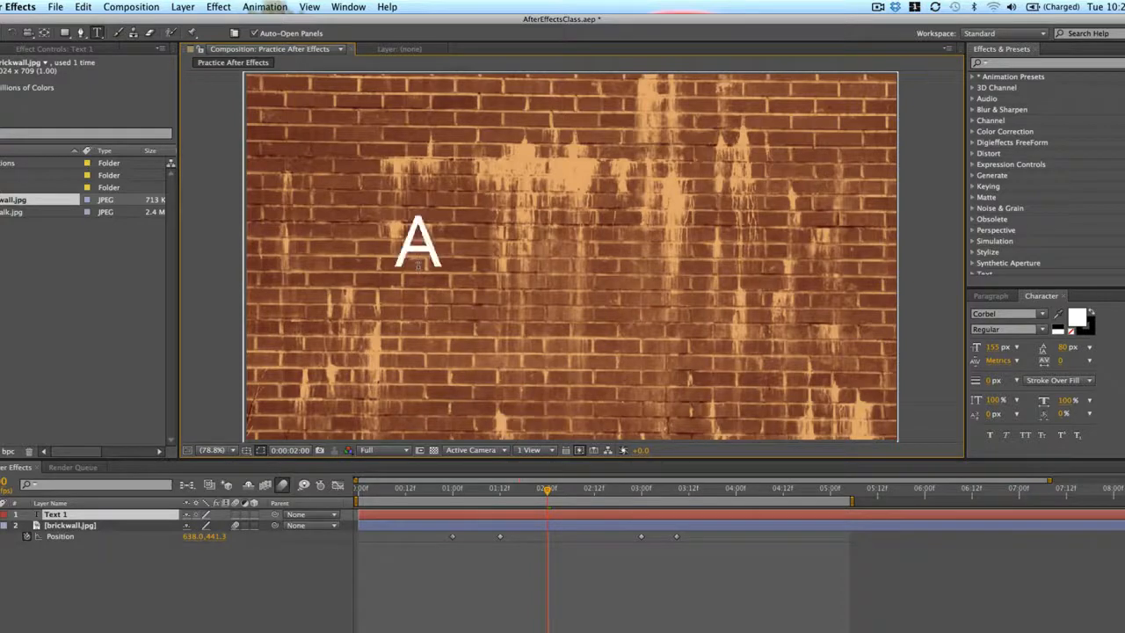
pyautogui.write('lley Catz')
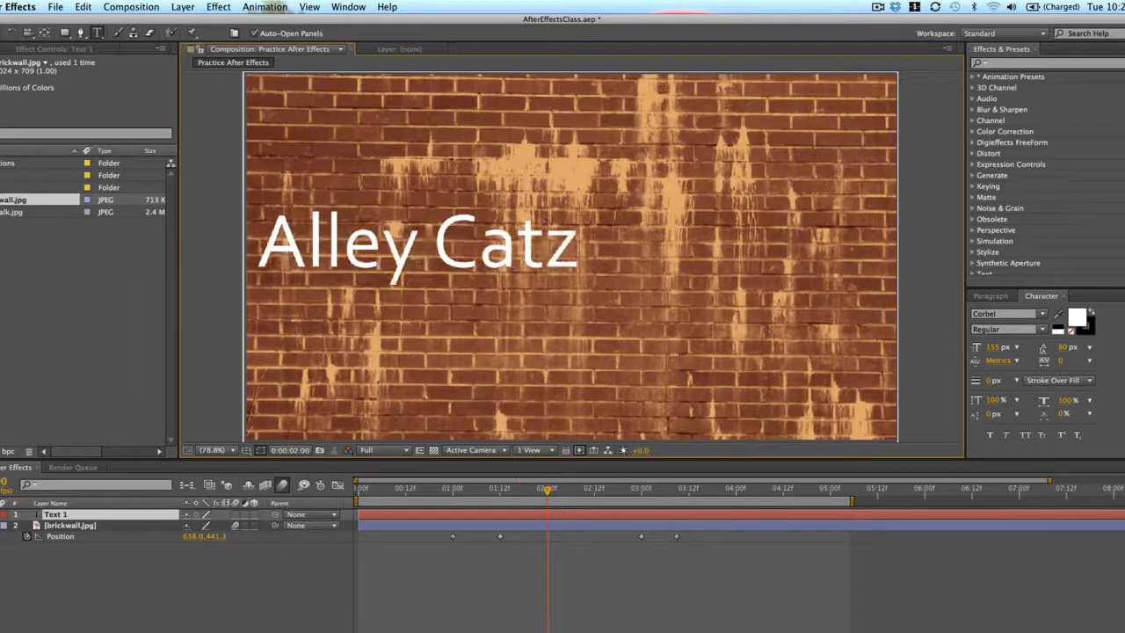
pyautogui.press('KP_Enter')
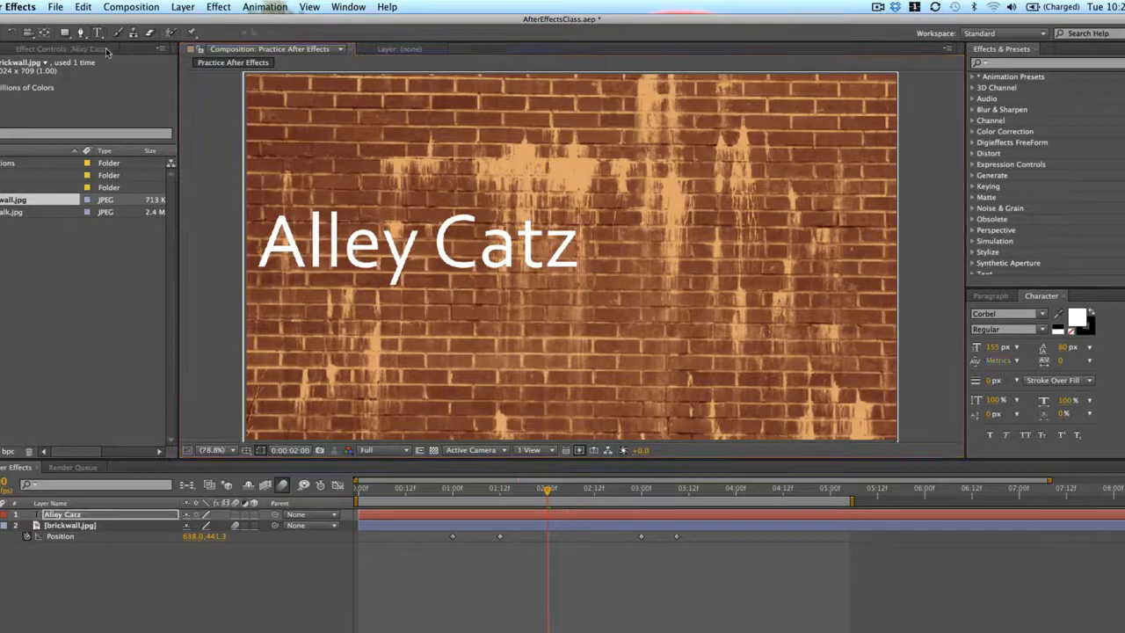
pyautogui.moveTo(464, 241); pyautogui.dragTo(626, 241)
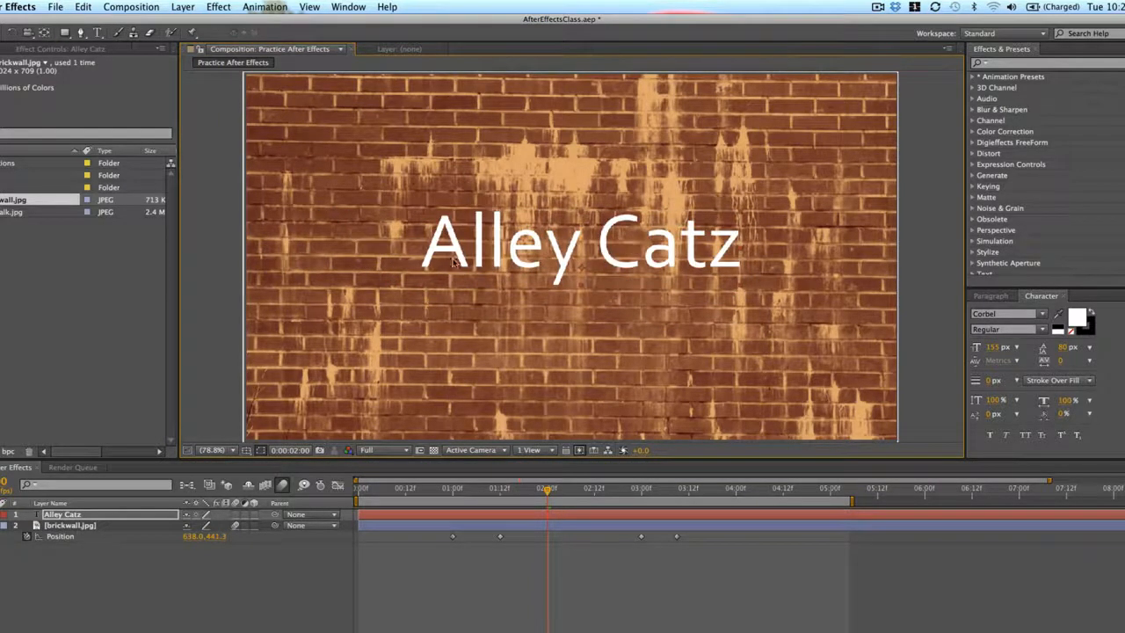
# Centre the Alley Catz text in the frame using the Title/Action Safe overlay, and hide the overlay again
pyautogui.click(246, 450)
pyautogui.click(284, 462)
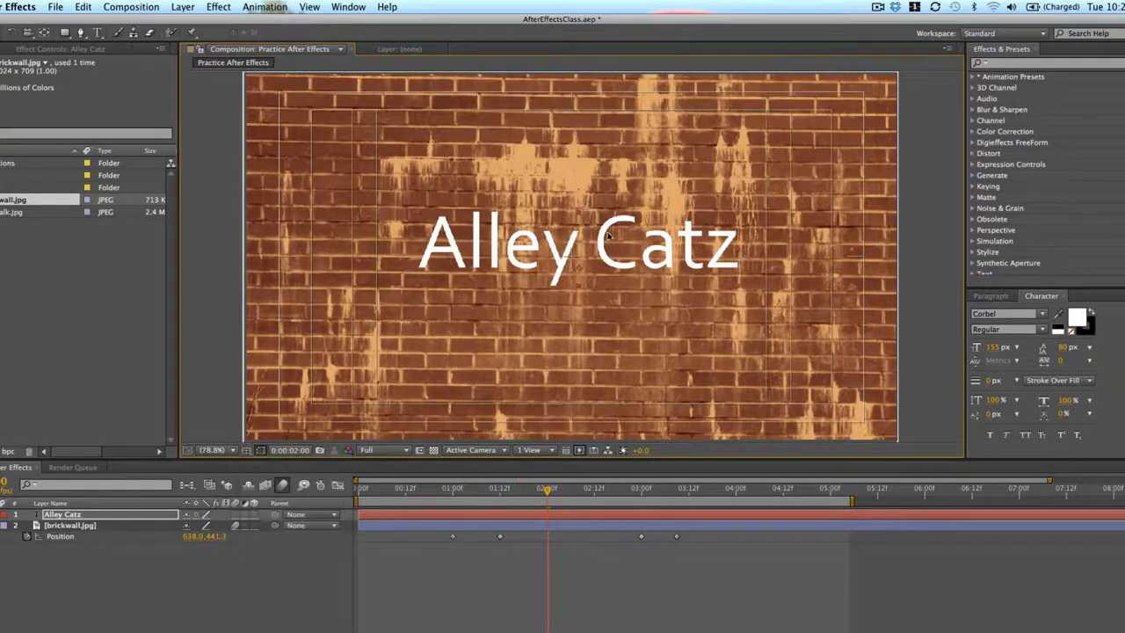
pyautogui.moveTo(607, 239); pyautogui.dragTo(600, 248)
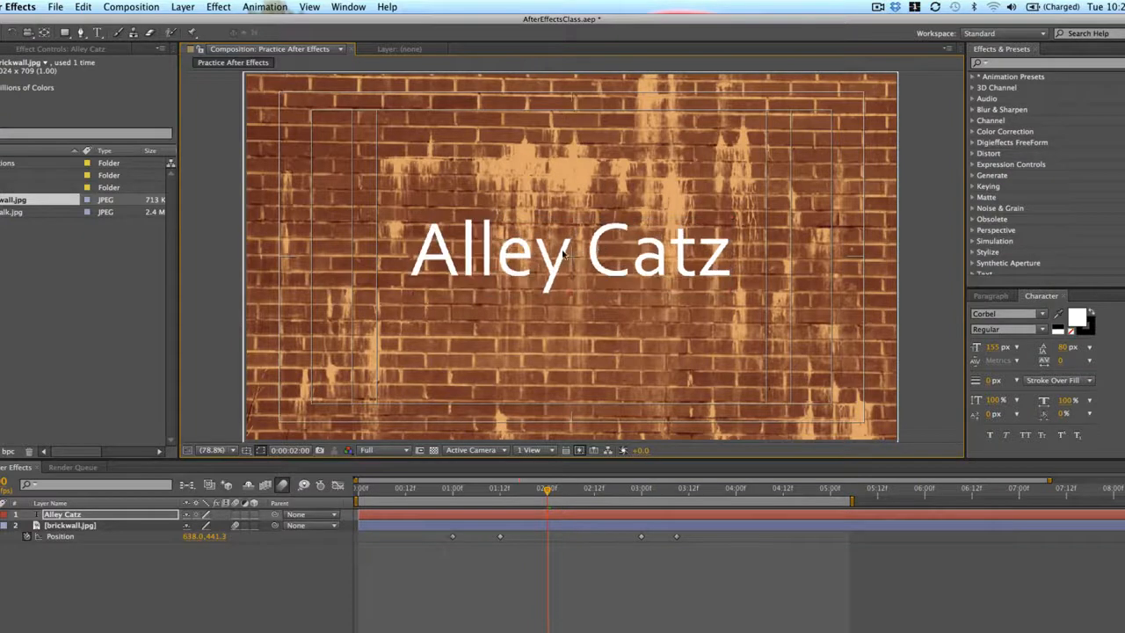
pyautogui.click(595, 256)
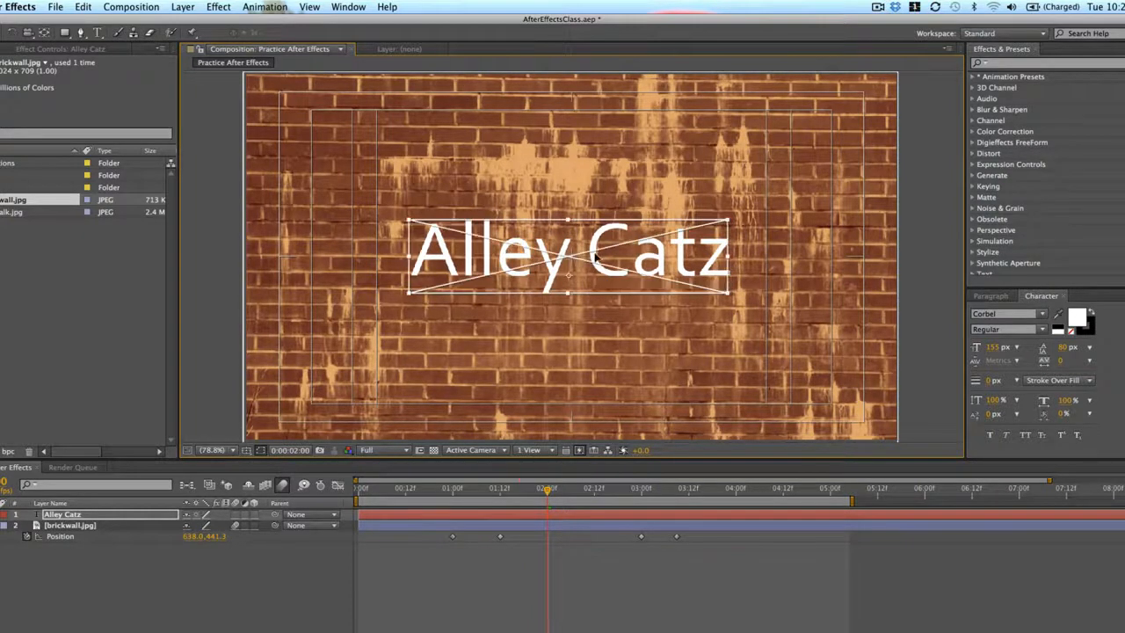
pyautogui.moveTo(595, 256); pyautogui.dragTo(594, 257)
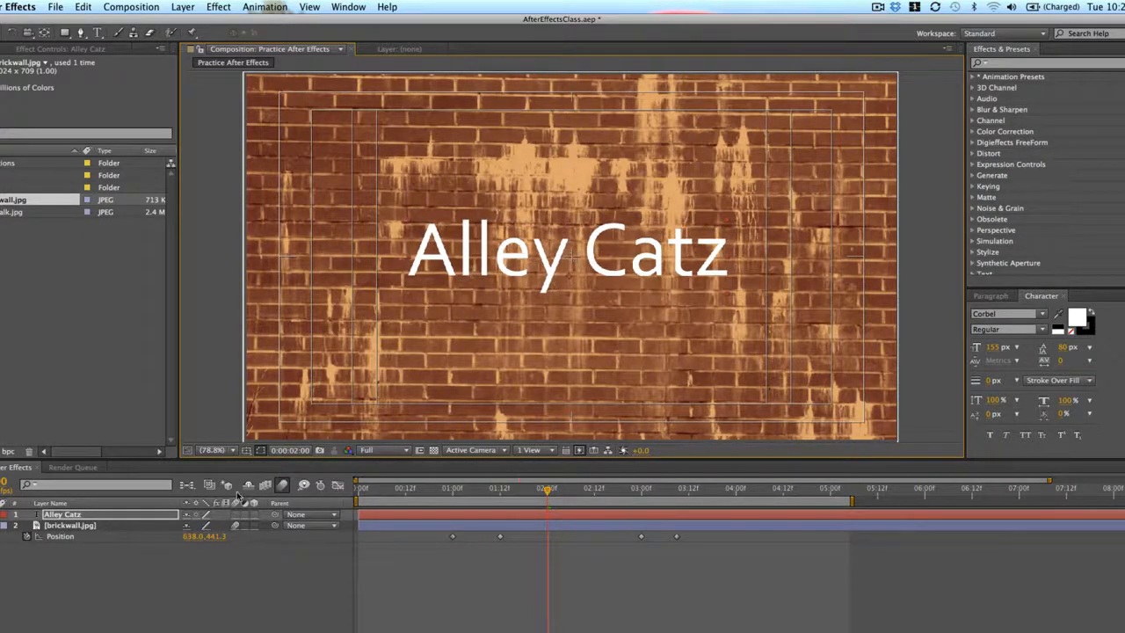
pyautogui.click(247, 450)
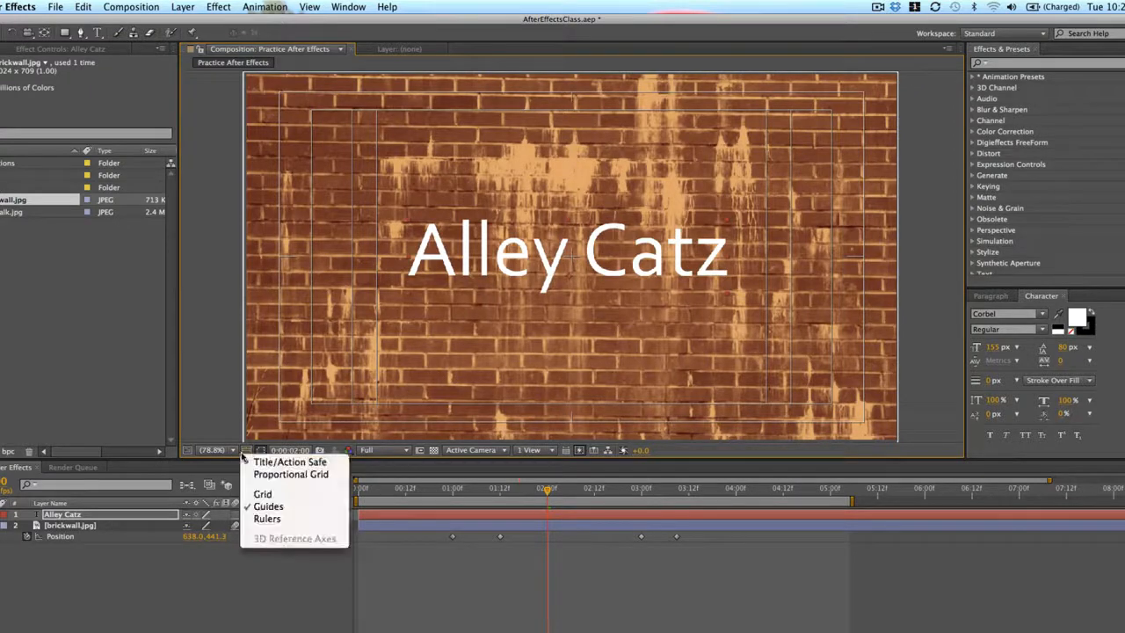
pyautogui.click(280, 455)
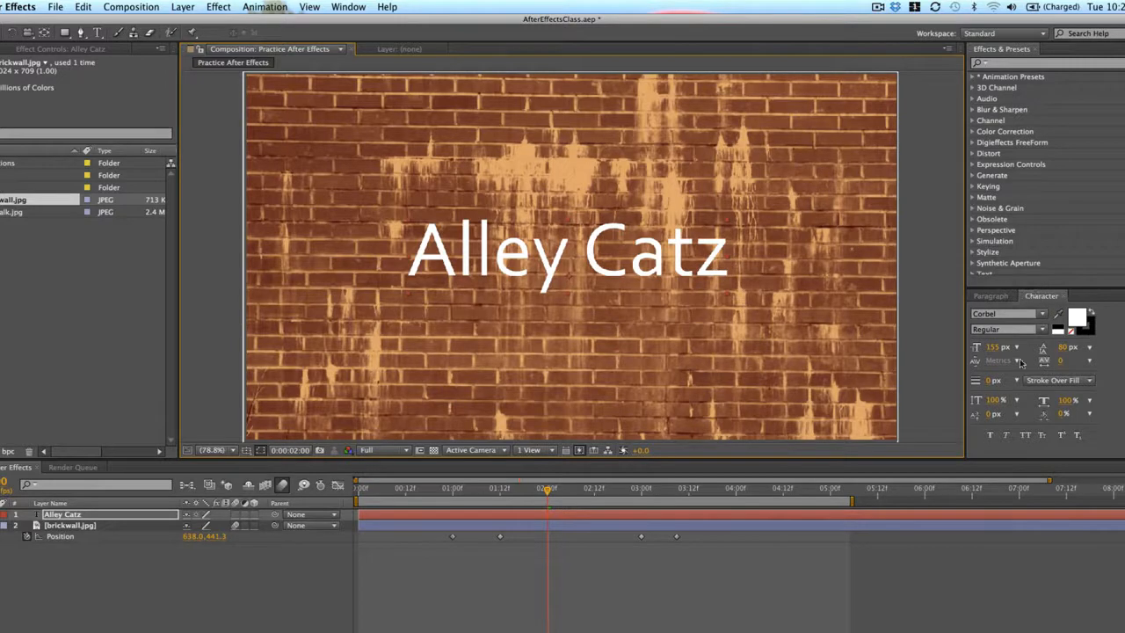
# Check the paragraph alignment options, and set the Alley Catz text's font to Cracked at 229 px
pyautogui.click(998, 296)
pyautogui.click(1042, 296)
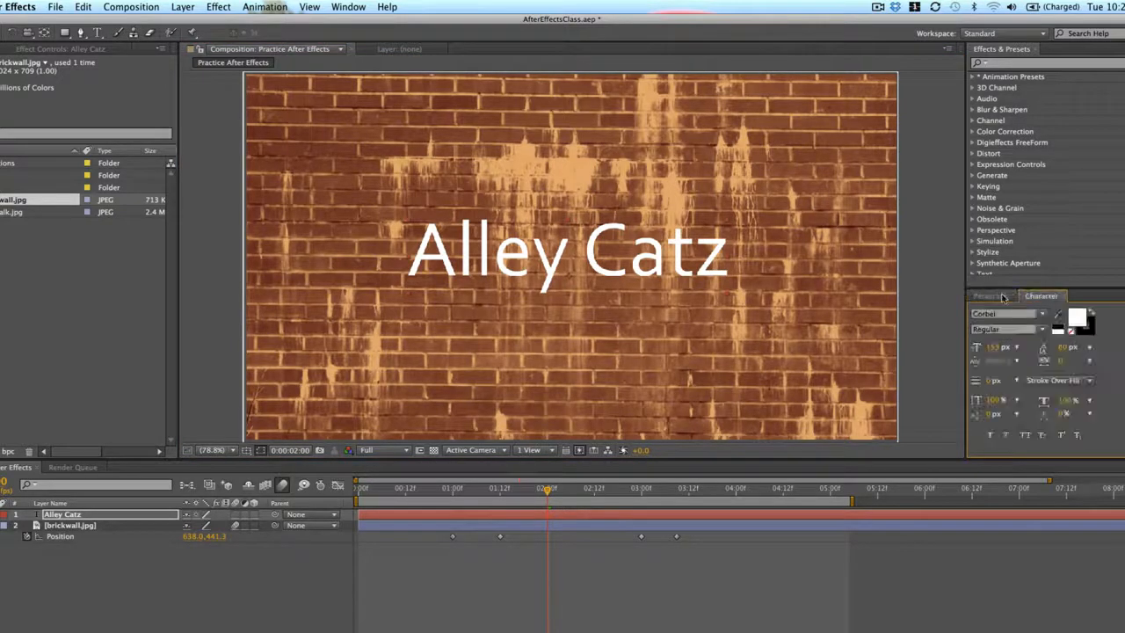
pyautogui.click(991, 296)
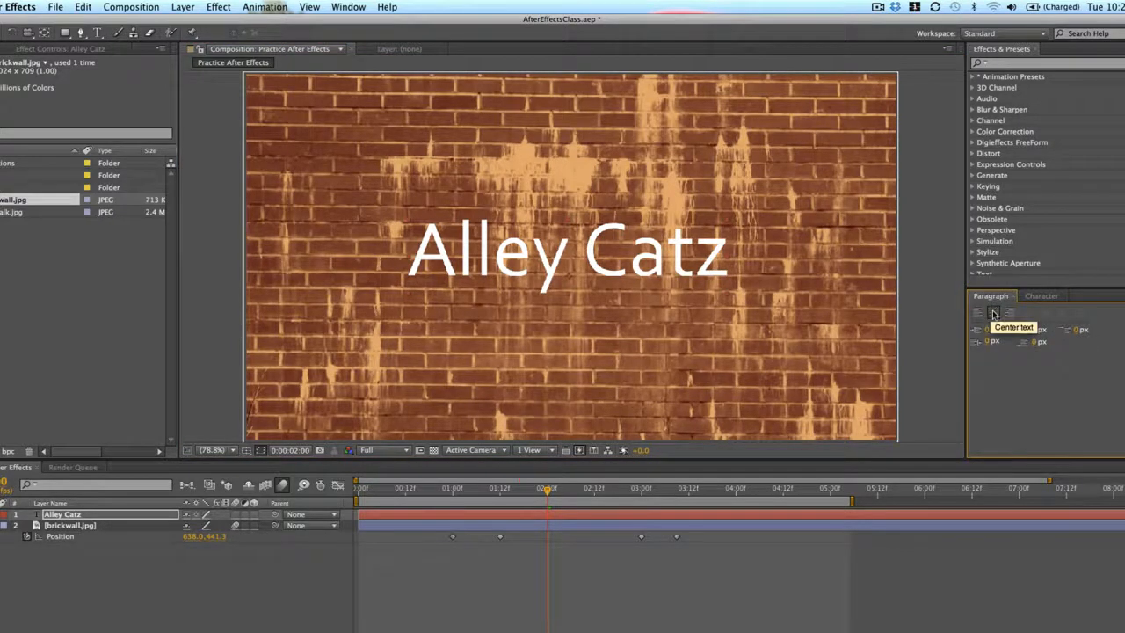
pyautogui.click(1037, 298)
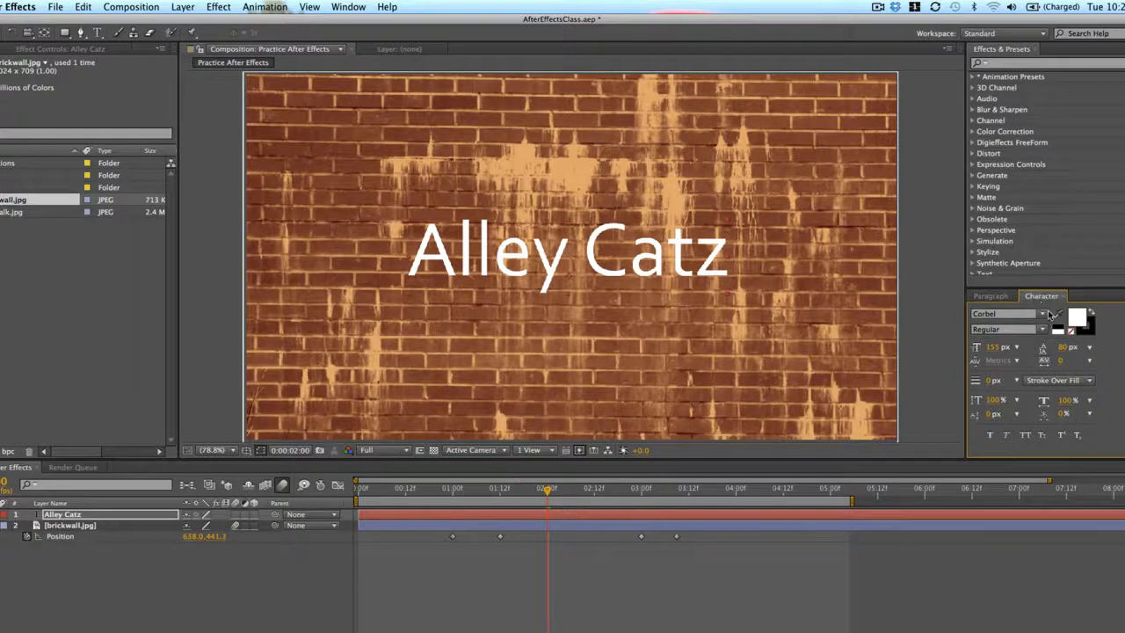
pyautogui.click(1042, 314)
pyautogui.click(1014, 370)
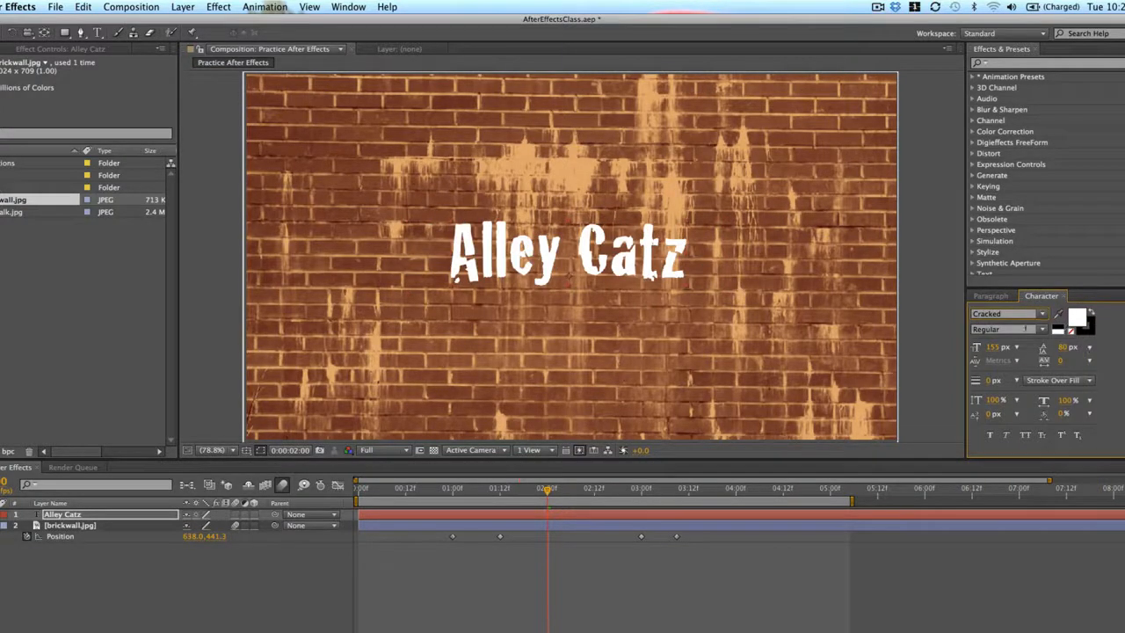
pyautogui.click(995, 347)
pyautogui.moveTo(1001, 348); pyautogui.dragTo(1044, 350)
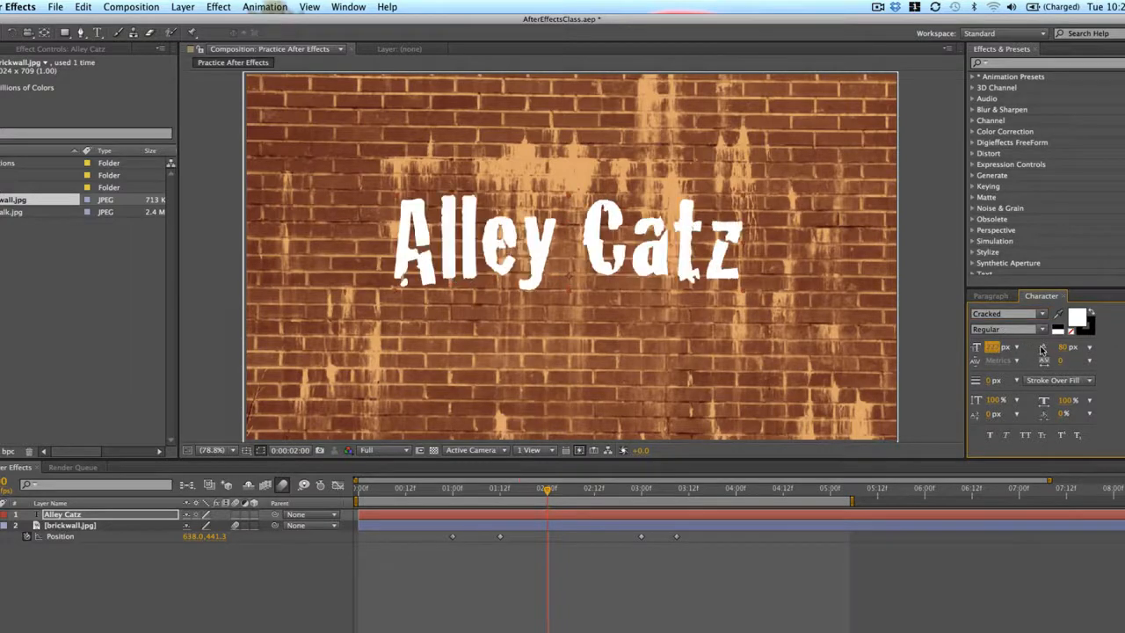
# Try a blue and a bright cyan (00F0FF) fill colour on the Alley Catz text
pyautogui.click(1081, 317)
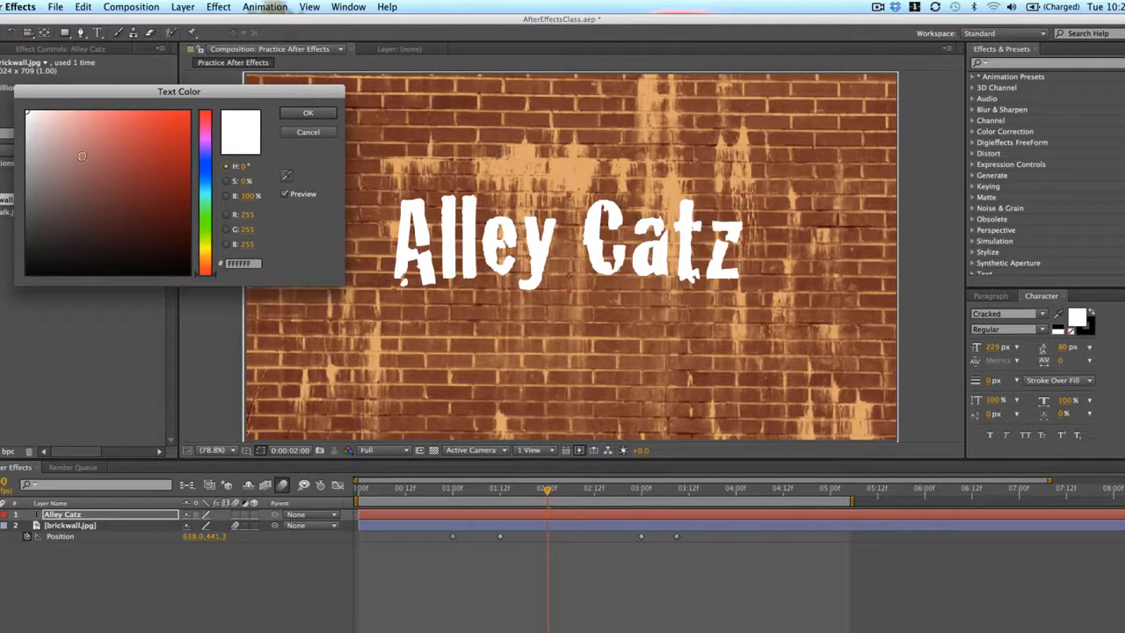
pyautogui.moveTo(214, 192); pyautogui.dragTo(214, 170)
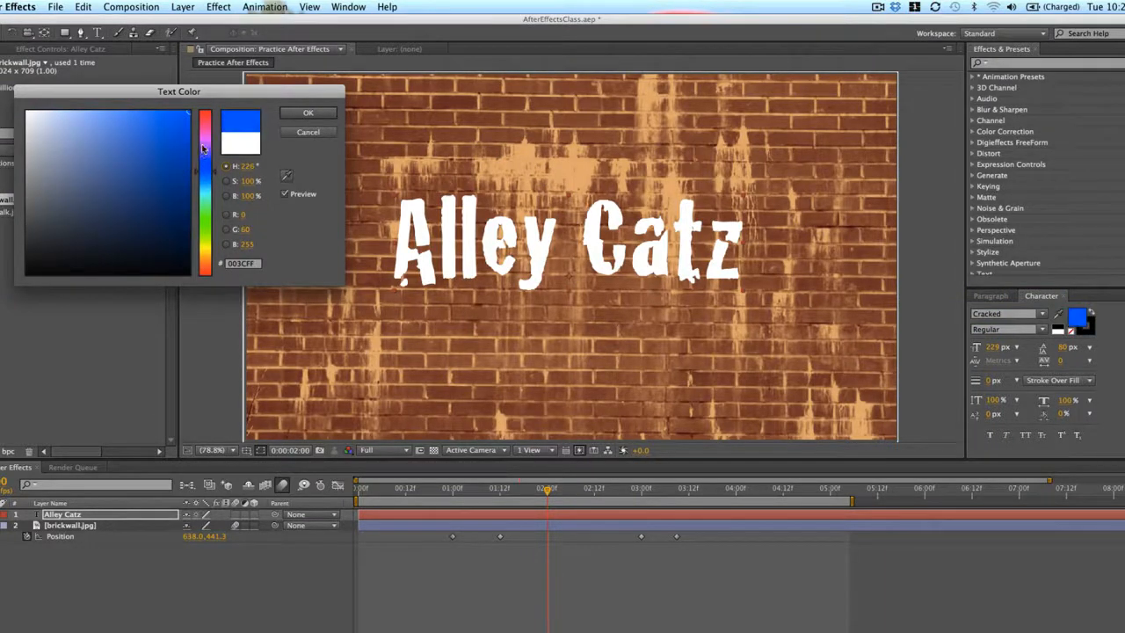
pyautogui.click(306, 112)
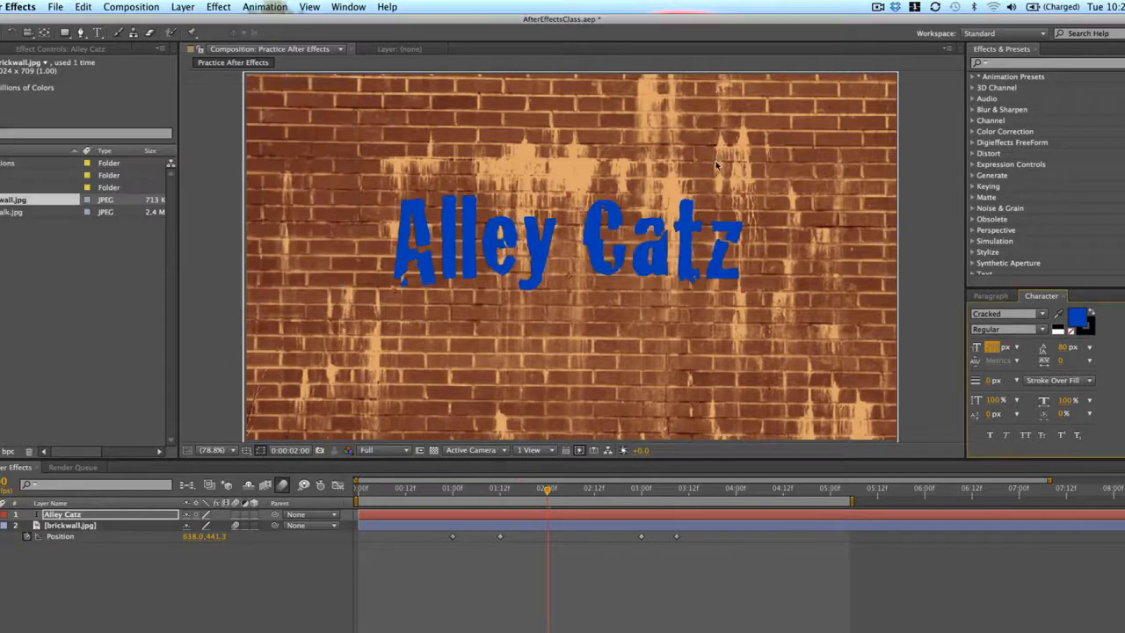
pyautogui.click(1072, 319)
pyautogui.moveTo(209, 186); pyautogui.dragTo(206, 191)
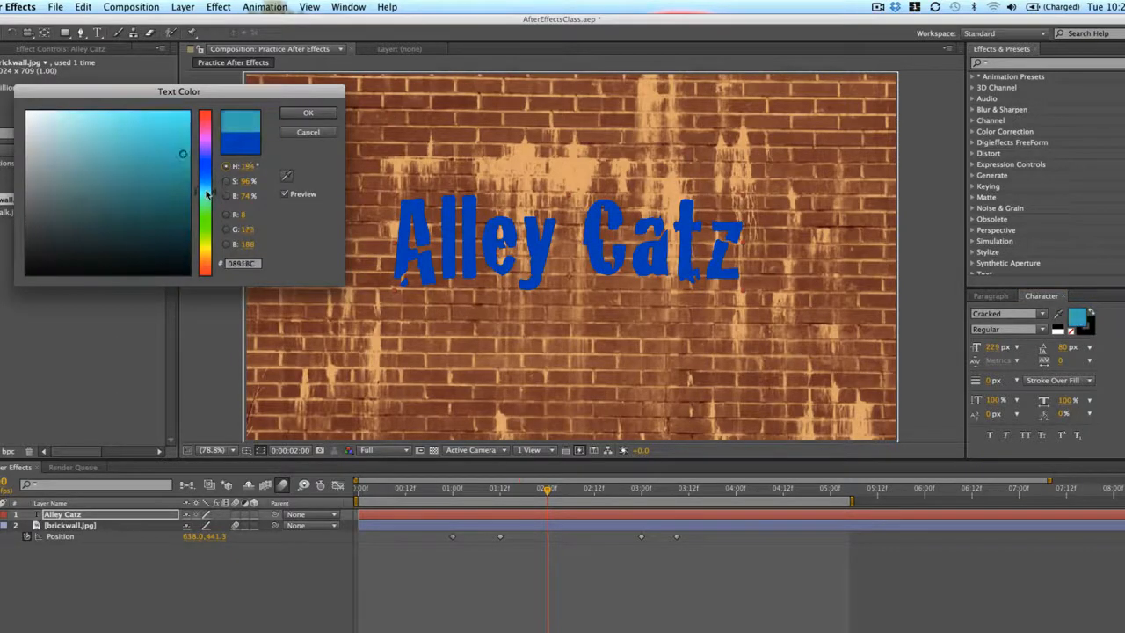
pyautogui.moveTo(142, 148); pyautogui.dragTo(201, 81)
pyautogui.click(288, 111)
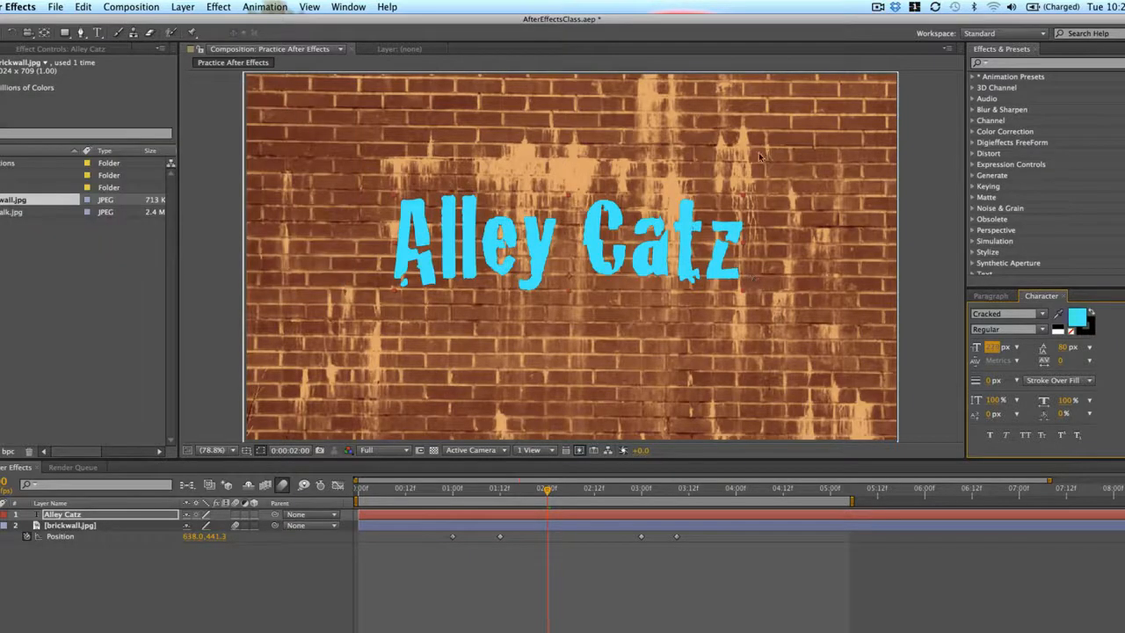
# Move the Alley Catz text slightly down to recentre it, and set its fill colour to black (000000)
pyautogui.click(735, 258)
pyautogui.moveTo(661, 245); pyautogui.dragTo(661, 257)
pyautogui.click(1080, 318)
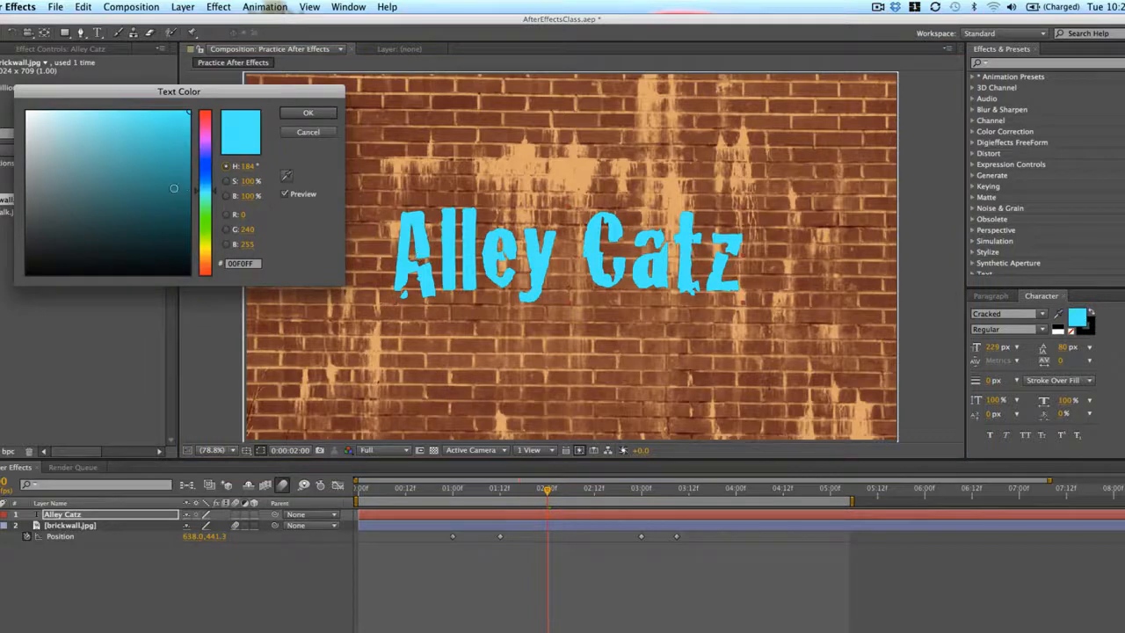
pyautogui.moveTo(214, 200); pyautogui.dragTo(214, 207)
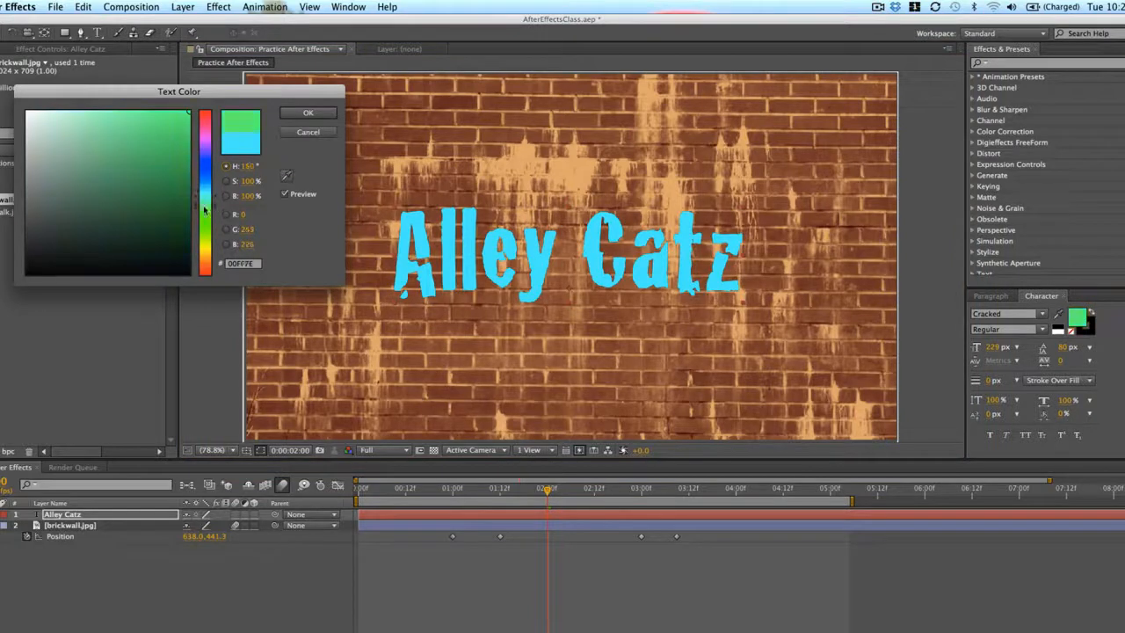
pyautogui.moveTo(42, 257); pyautogui.dragTo(2, 236)
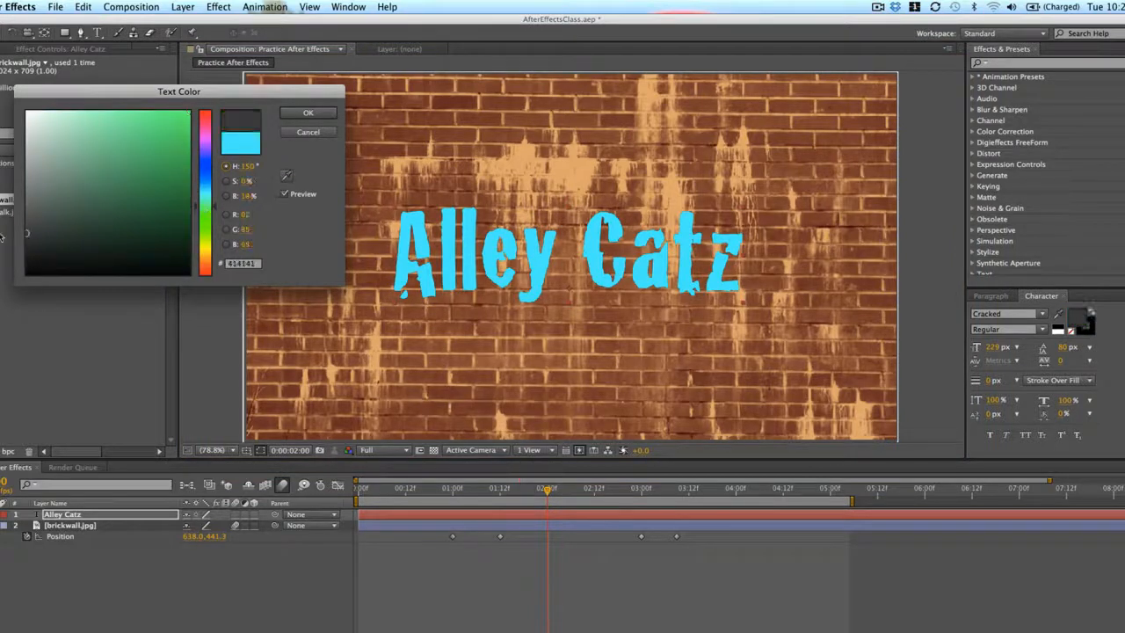
pyautogui.click(292, 114)
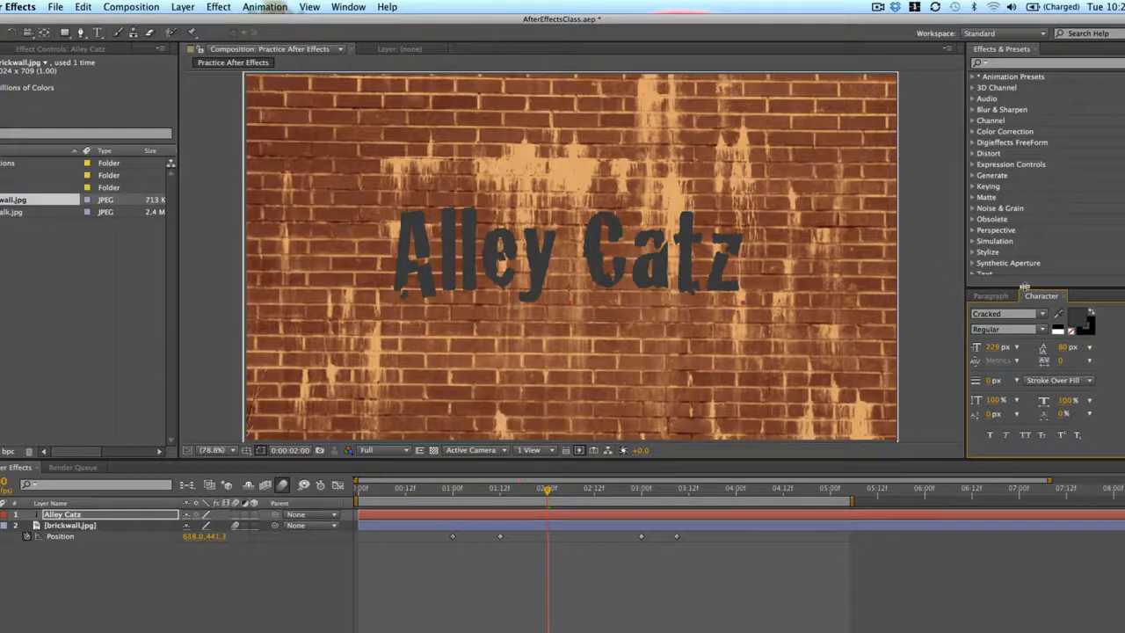
pyautogui.click(1077, 320)
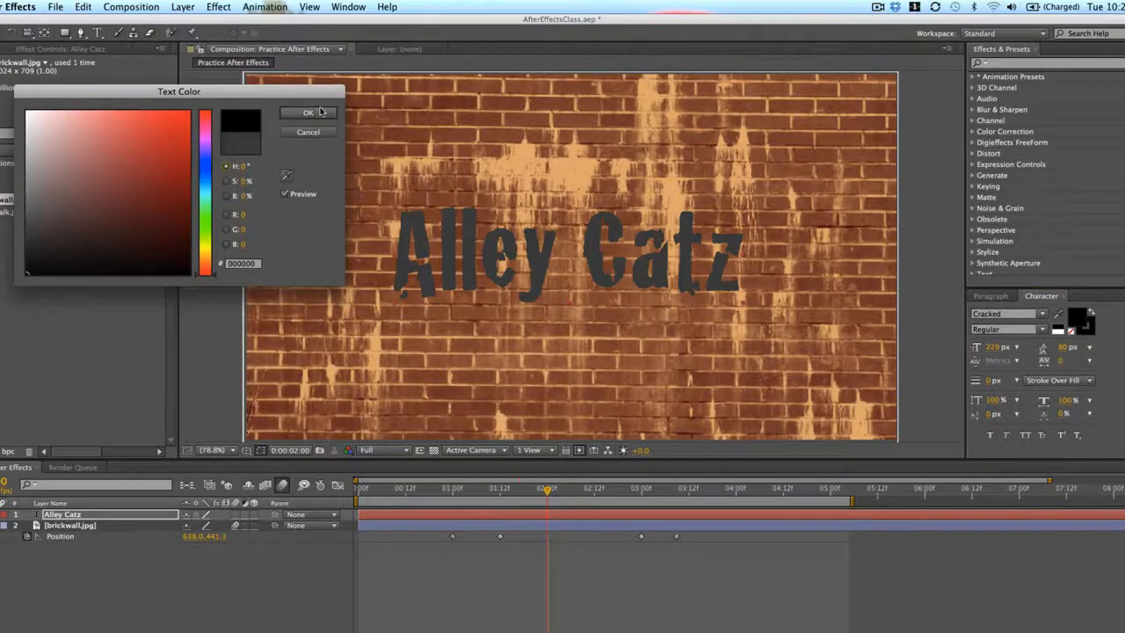
pyautogui.click(309, 113)
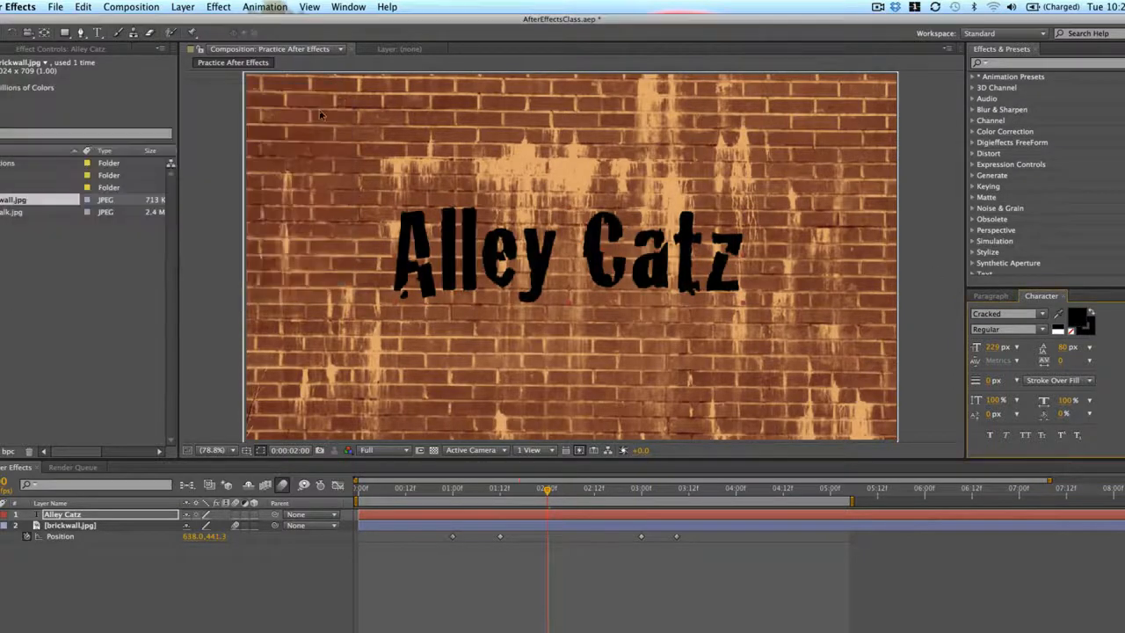
# Add a Position keyframe at 1:18 that holds the Alley Catz text layer in the centre of the frame
pyautogui.click(576, 518)
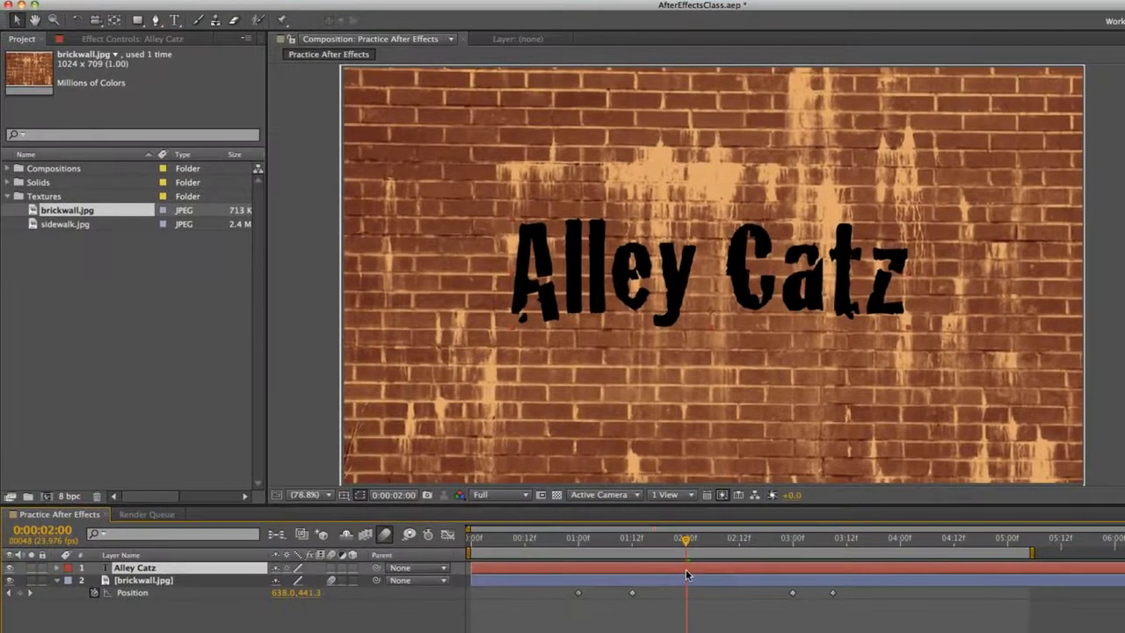
pyautogui.click(738, 611)
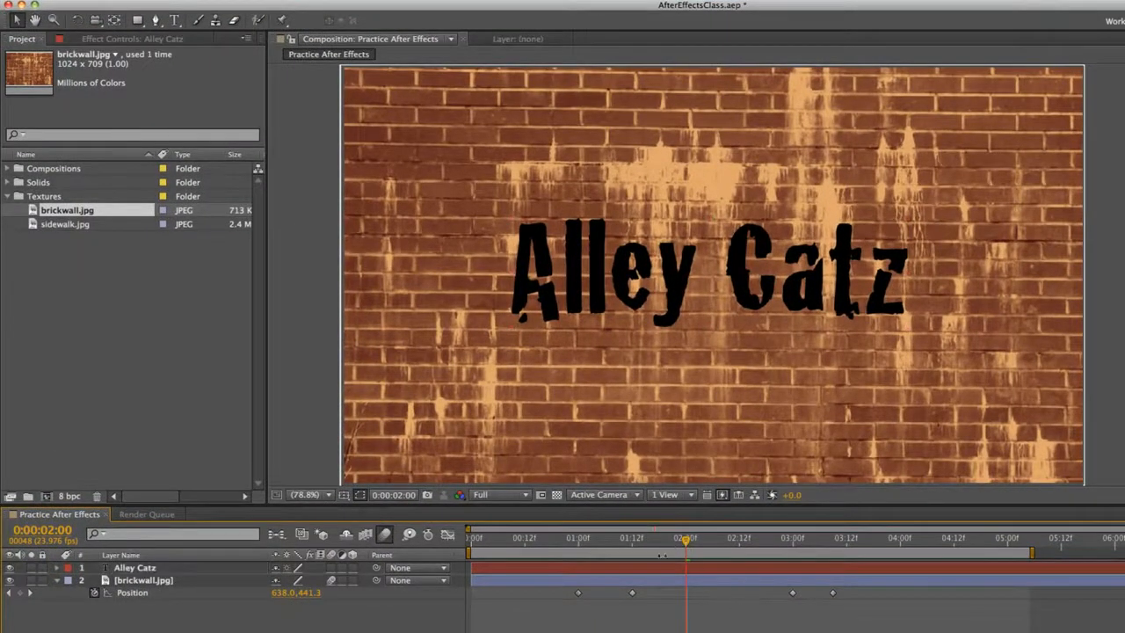
pyautogui.click(660, 567)
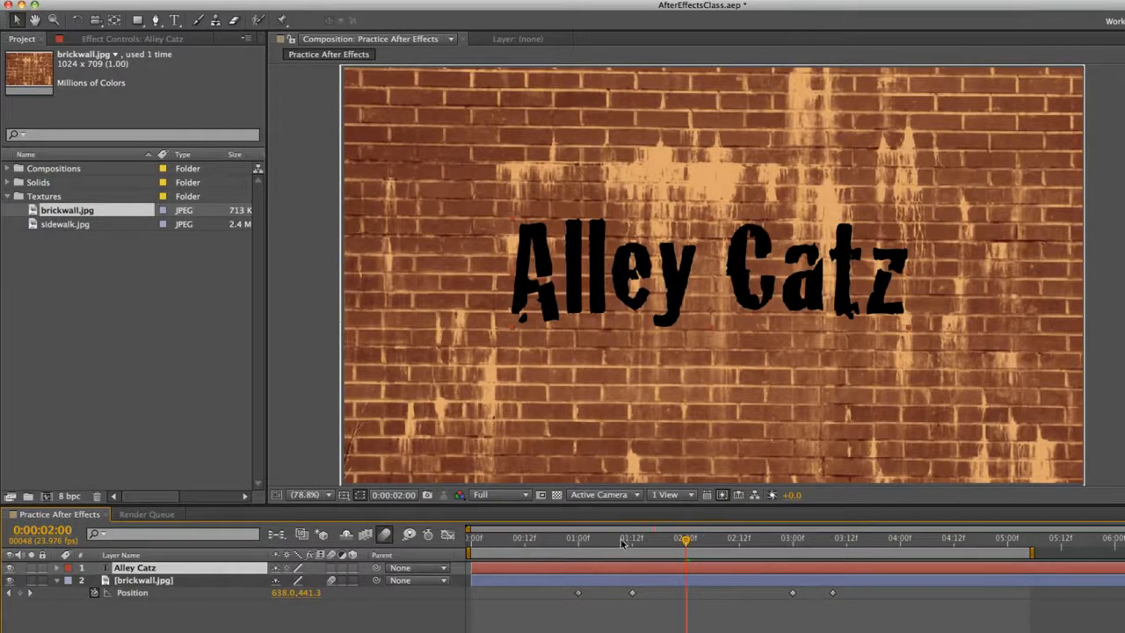
pyautogui.click(632, 539)
pyautogui.moveTo(631, 541)
pyautogui.mouseDown()
pyautogui.moveTo(596, 542)
pyautogui.moveTo(641, 542)
pyautogui.moveTo(631, 543)
pyautogui.mouseUp()
pyautogui.moveTo(633, 544); pyautogui.dragTo(658, 544)
pyautogui.press('p')
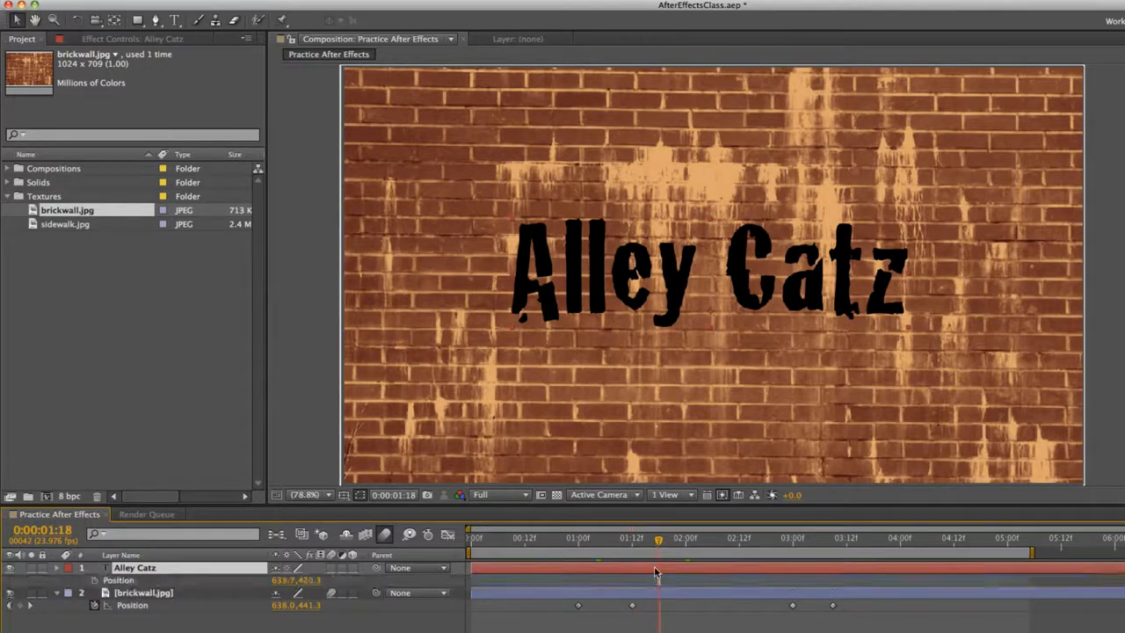
pyautogui.click(95, 580)
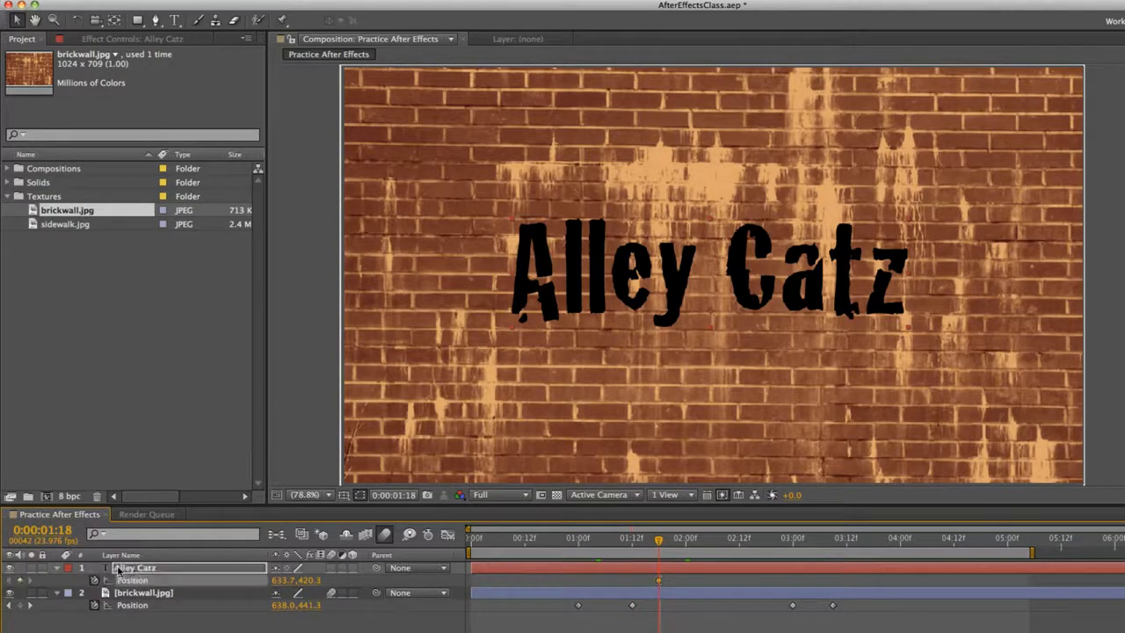
# At 1:12, keyframe the Alley Catz text horizontally off the frame's left side, at Position -377.3, 420.3
pyautogui.moveTo(658, 543); pyautogui.dragTo(632, 545)
pyautogui.moveTo(807, 273); pyautogui.dragTo(432, 262)
pyautogui.hotkey('shift', 'Left')
pyautogui.hotkey('shift', 'Left')
pyautogui.hotkey('shift', 'Left')
pyautogui.hotkey('shift', 'Left')
pyautogui.hotkey('shift', 'Left')
pyautogui.hotkey('shift', 'Left')
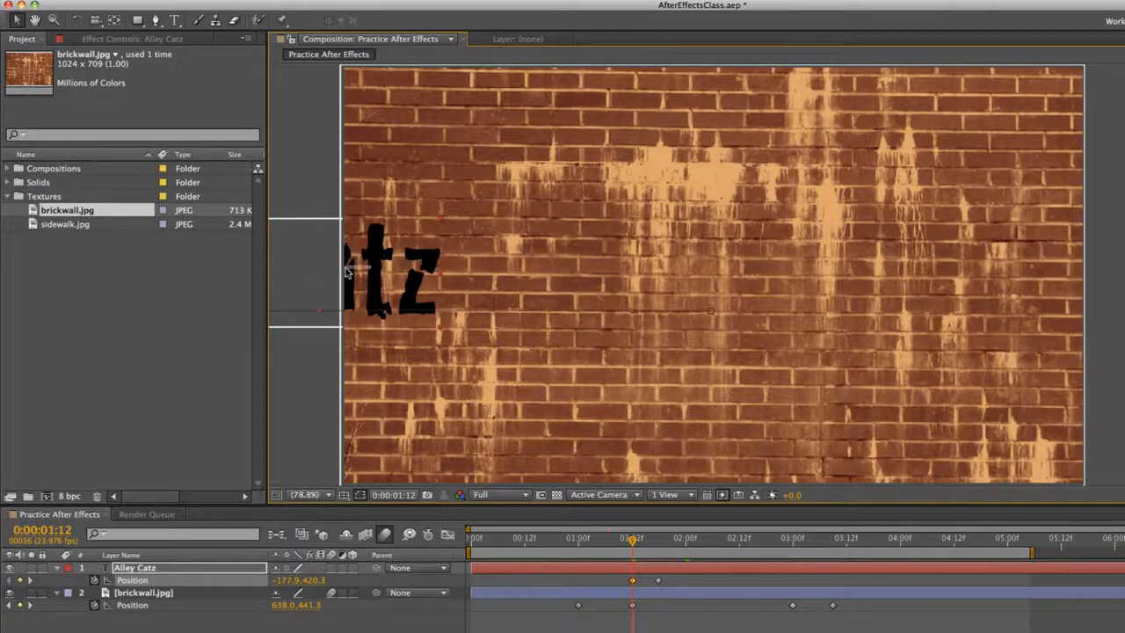
pyautogui.moveTo(306, 269); pyautogui.dragTo(191, 272)
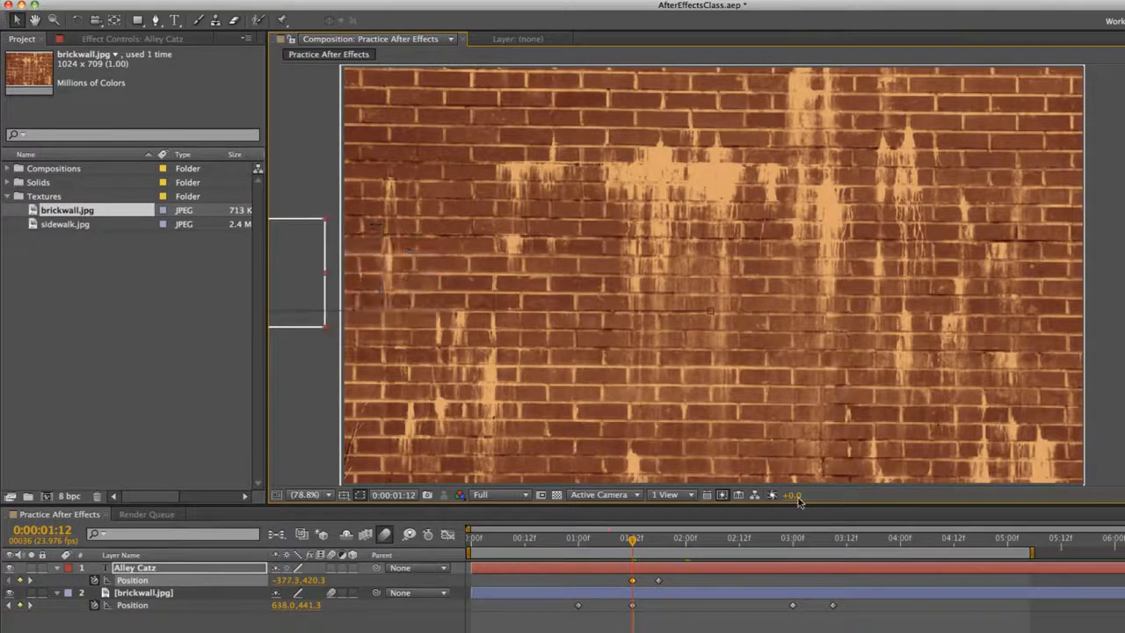
# Shift the brick wall's two exit Position keyframes later so that the first falls at about 4:01
pyautogui.click(758, 538)
pyautogui.moveTo(846, 621); pyautogui.dragTo(905, 607)
pyautogui.moveTo(851, 541); pyautogui.dragTo(861, 541)
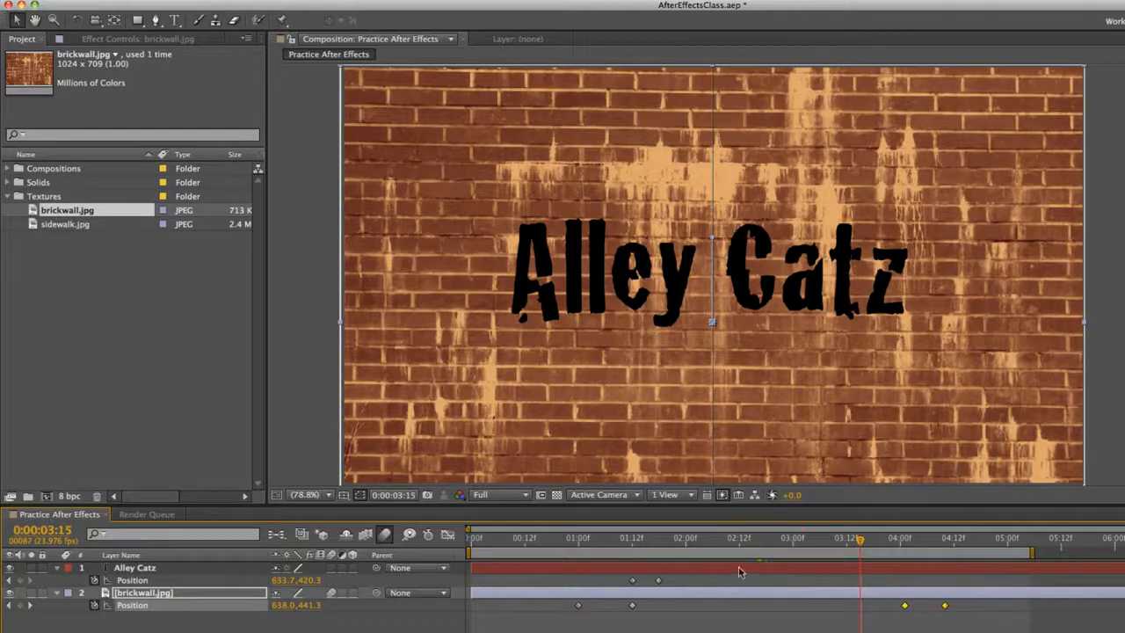
# Copy the Alley Catz layer's centred Position keyframe from 1:18 and paste it at 3:15
pyautogui.click(739, 571)
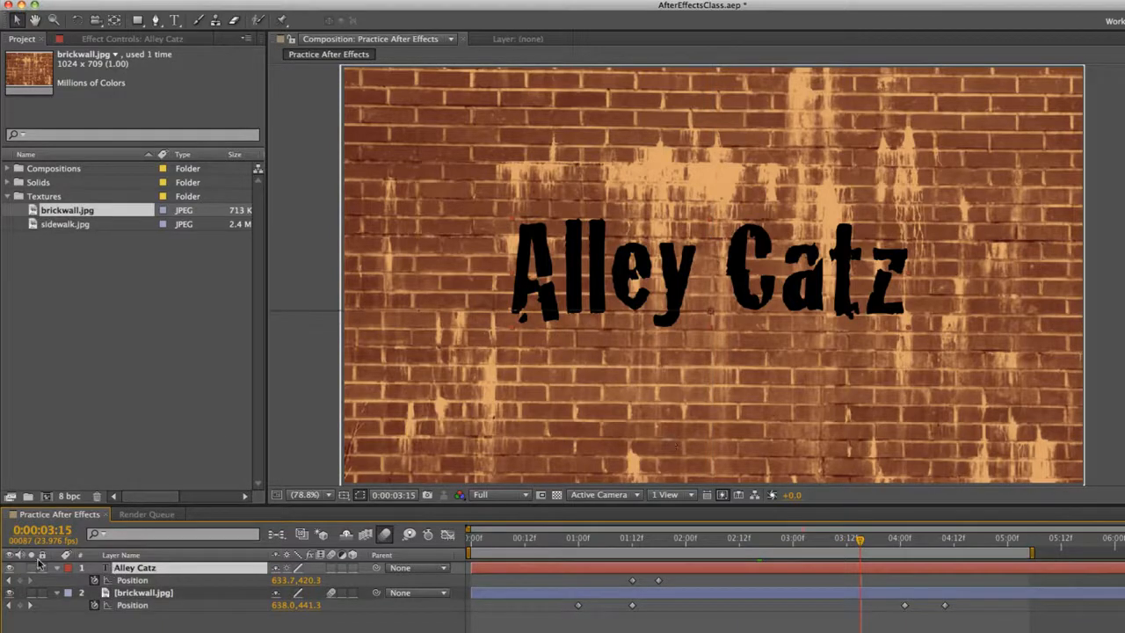
pyautogui.click(656, 581)
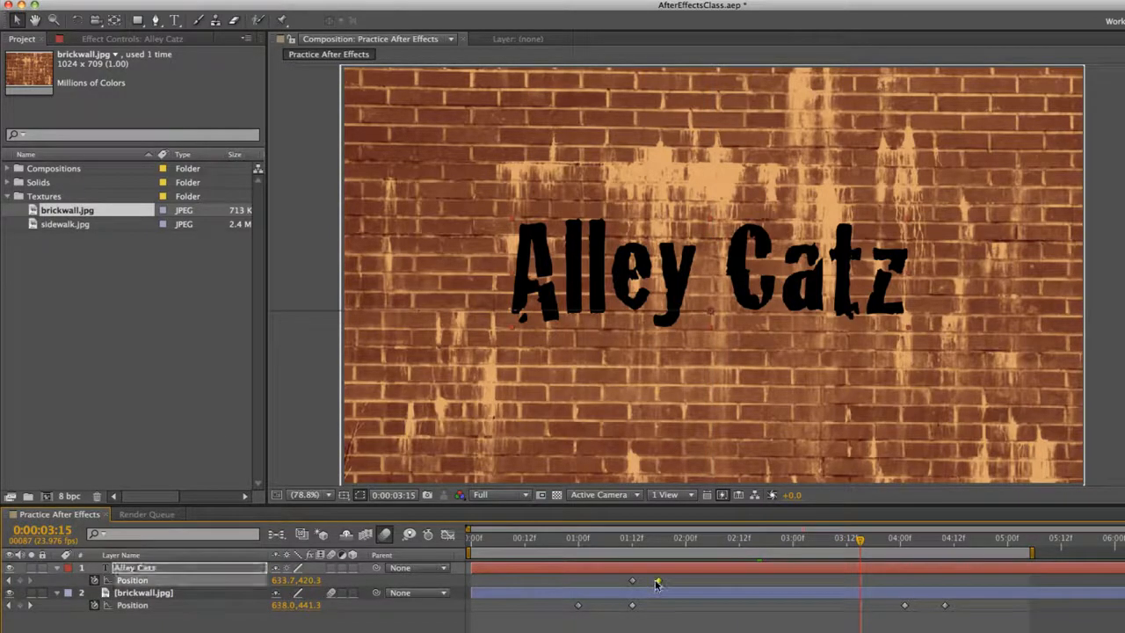
pyautogui.hotkey('ctrl', 'c')
pyautogui.hotkey('ctrl', 'v')
# At 3:22, keyframe the Alley Catz text horizontally off the frame's right side at Position 1643.2, 420.3, and preview the animation
pyautogui.click(890, 544)
pyautogui.moveTo(679, 264); pyautogui.dragTo(1124, 263)
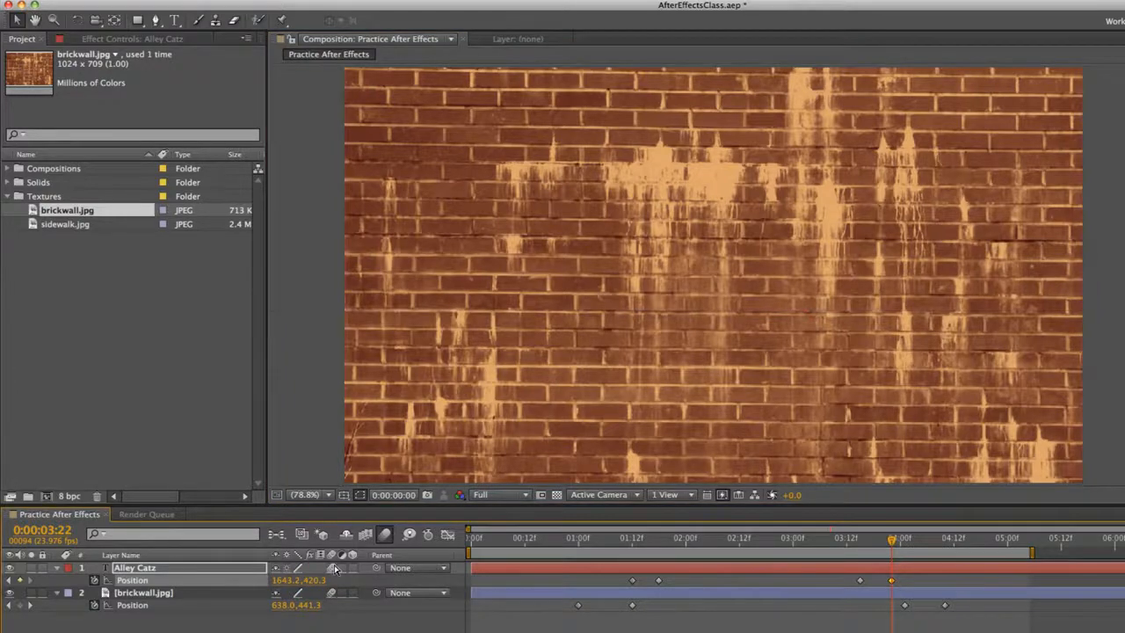
pyautogui.press('space')
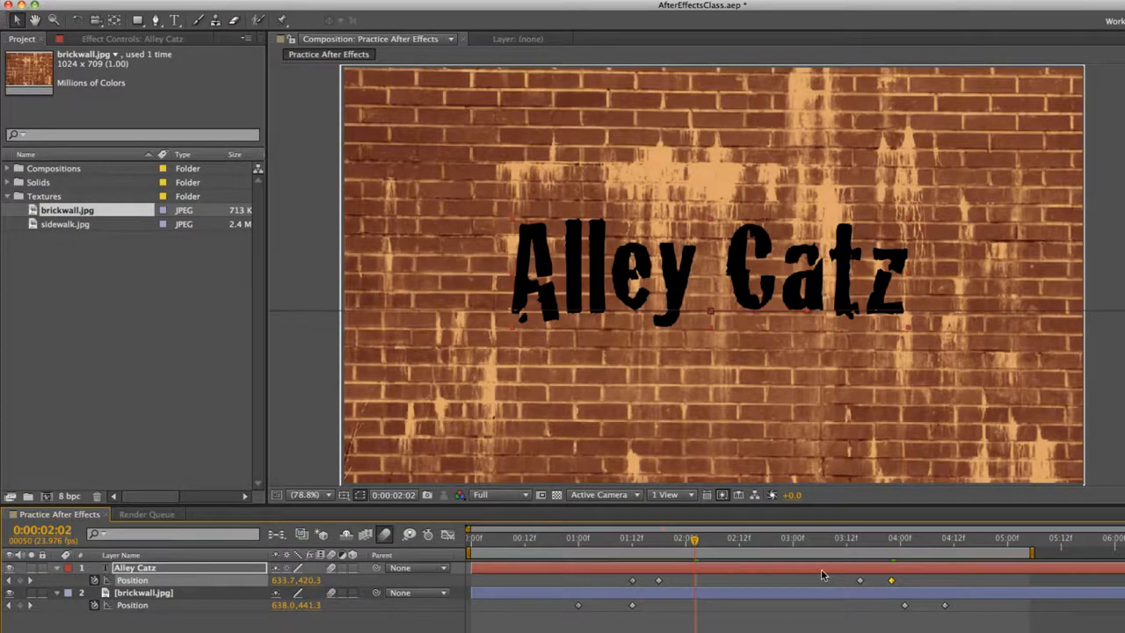
pyautogui.click(829, 619)
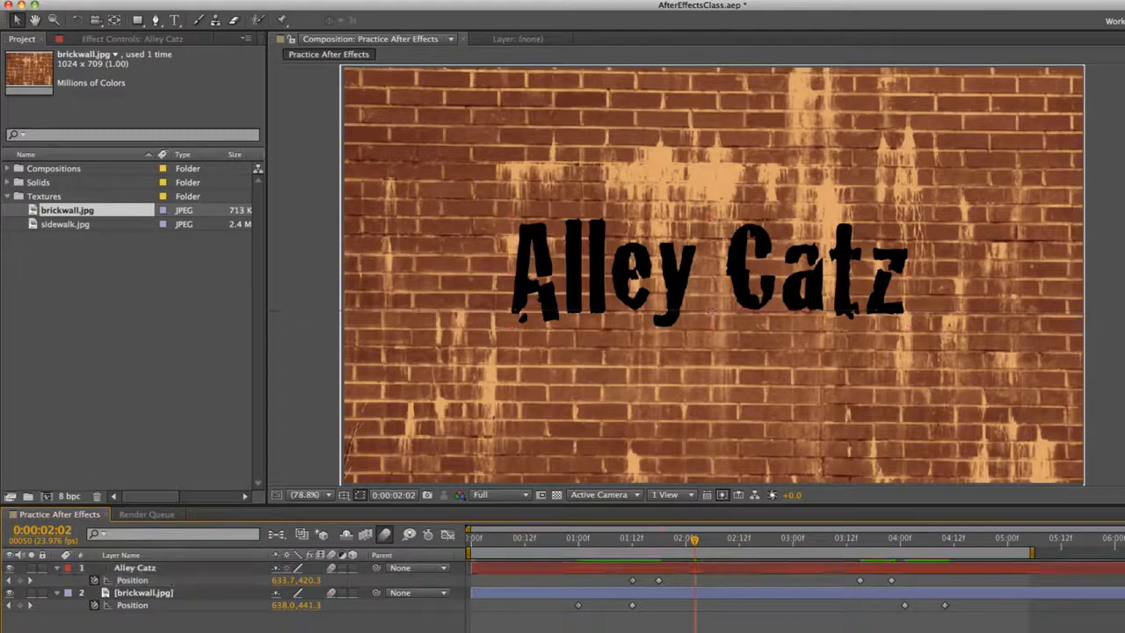
pyautogui.press('KP_0')
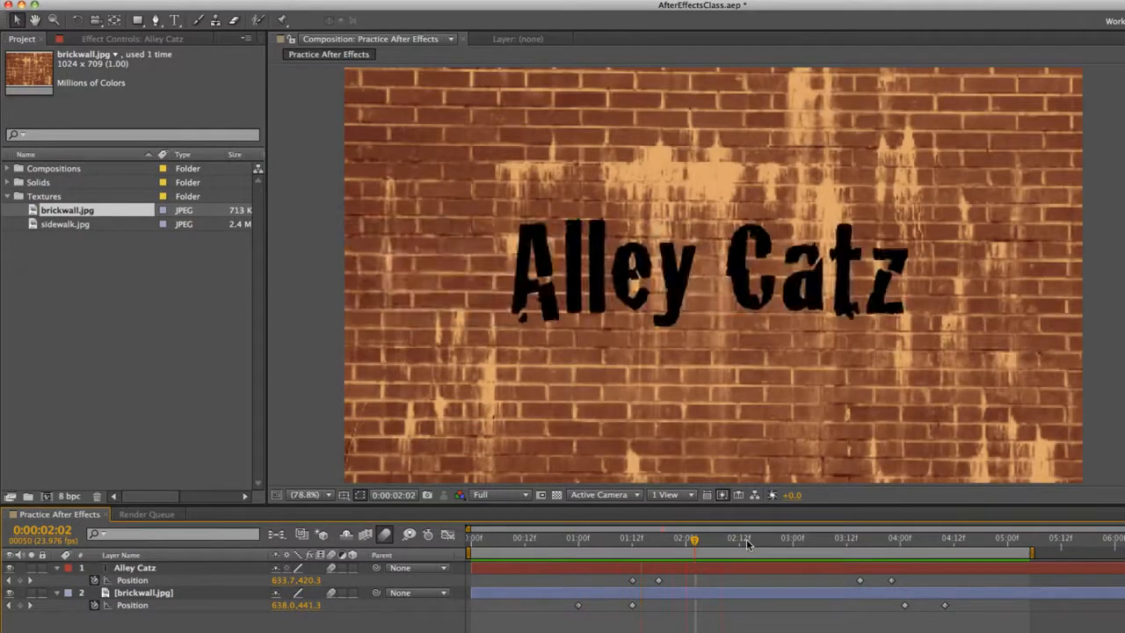
pyautogui.click(745, 543)
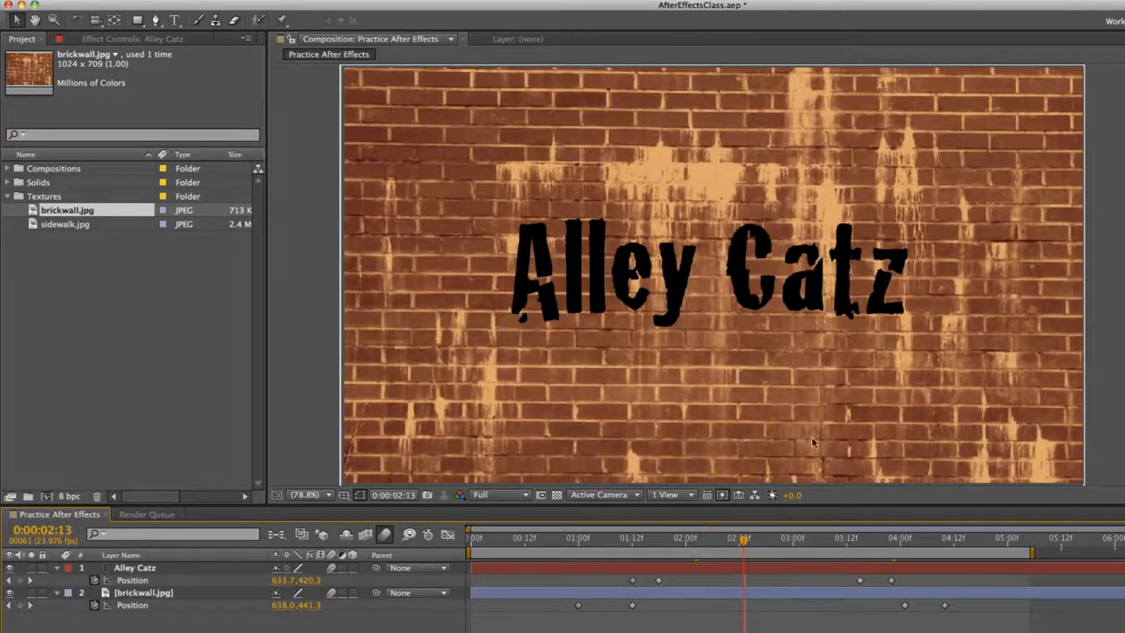
# Delete the brickwall.jpg layer from the composition
pyautogui.click(814, 571)
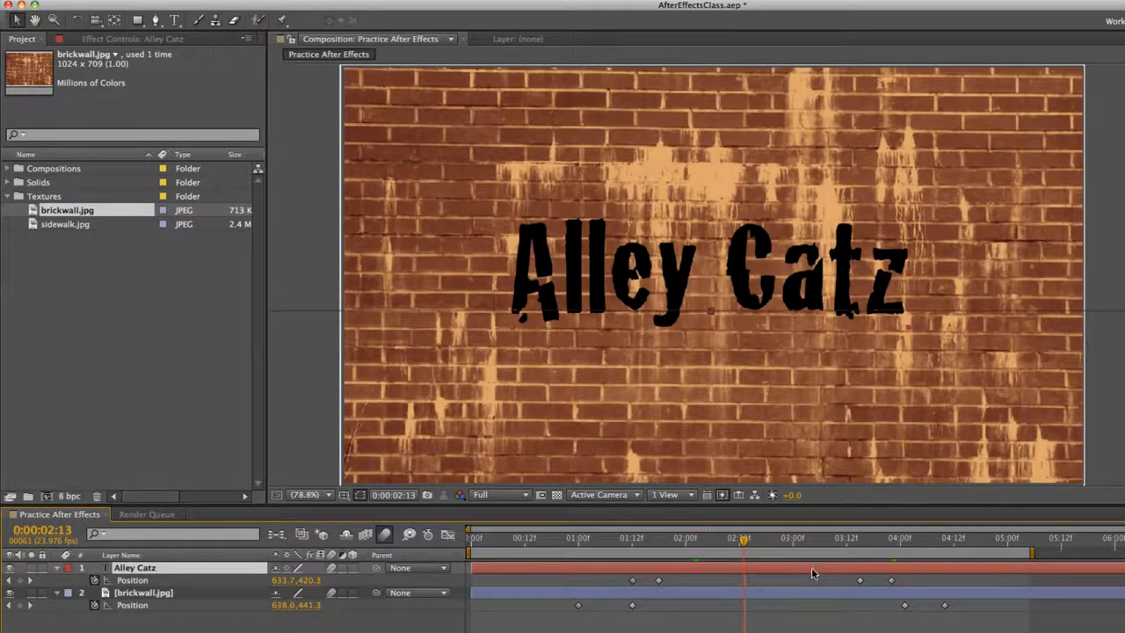
pyautogui.click(802, 592)
pyautogui.press('Delete')
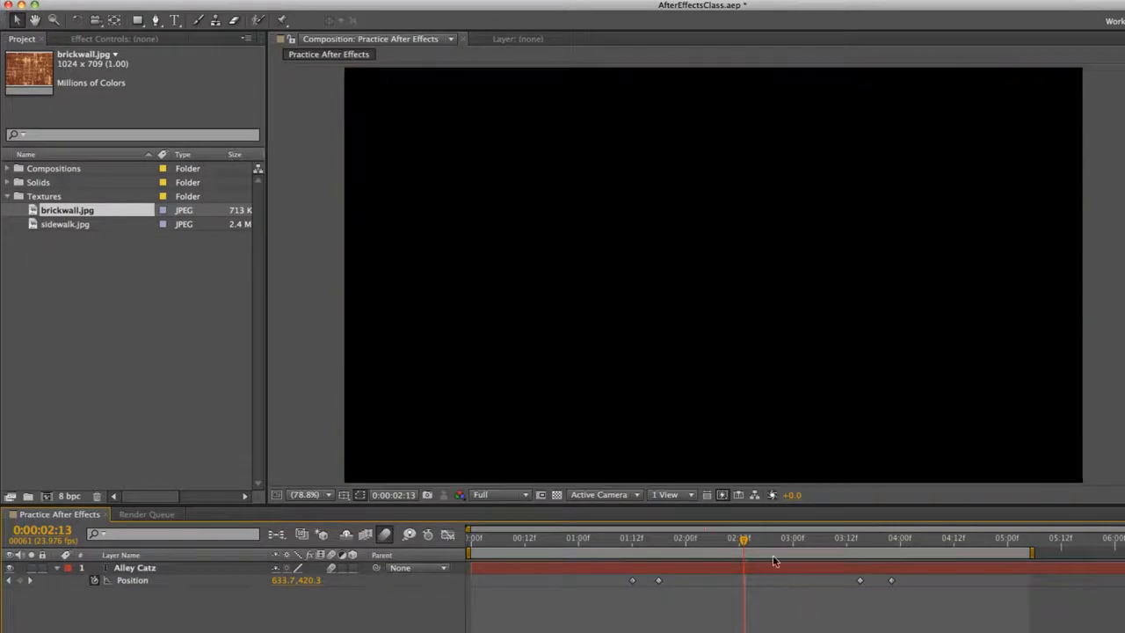
# Set the Alley Catz text's fill colour to white
pyautogui.click(737, 564)
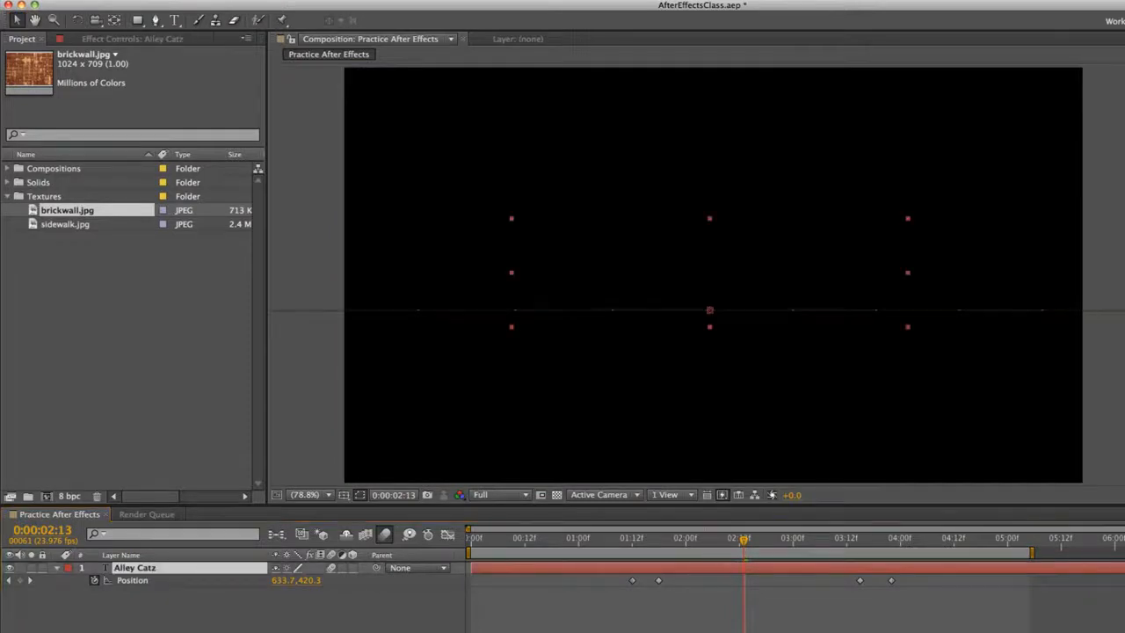
pyautogui.click(1124, 189)
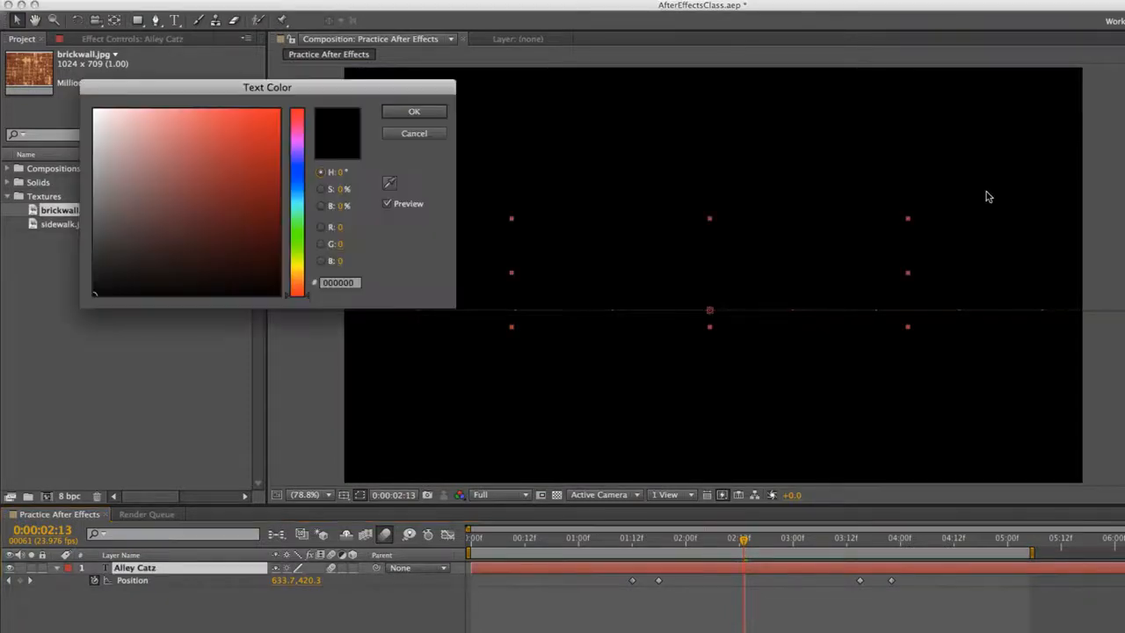
pyautogui.moveTo(176, 140); pyautogui.dragTo(59, 24)
pyautogui.click(418, 110)
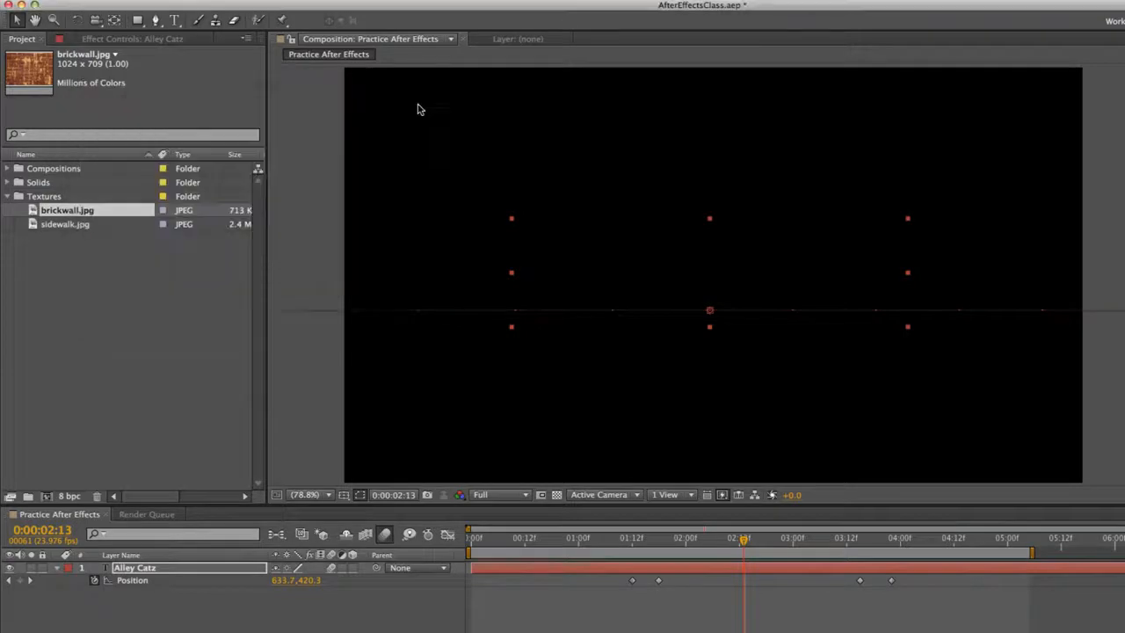
# Delete all four Position keyframes of the Alley Catz layer
pyautogui.click(789, 627)
pyautogui.moveTo(951, 599); pyautogui.dragTo(573, 587)
pyautogui.press('Delete')
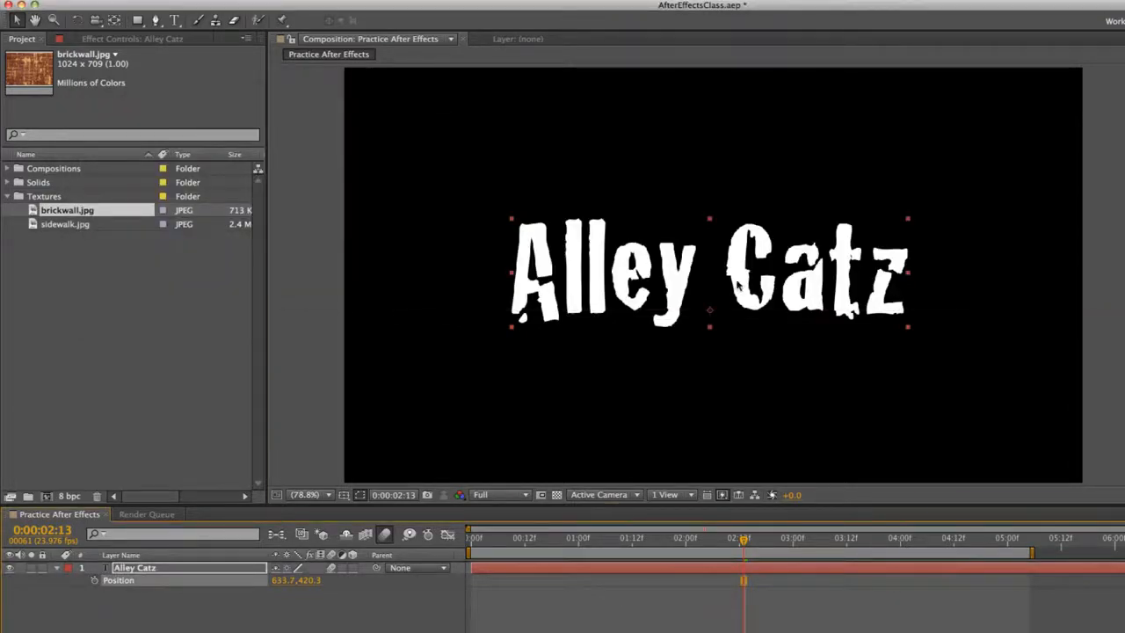
# Move the Alley Catz text left to Position 434.3, 439.4 and start Position keyframing at 0:00
pyautogui.moveTo(734, 281); pyautogui.dragTo(567, 373)
pyautogui.moveTo(633, 283)
pyautogui.mouseDown()
pyautogui.moveTo(630, 273)
pyautogui.moveTo(651, 271)
pyautogui.moveTo(791, 264)
pyautogui.moveTo(869, 276)
pyautogui.moveTo(626, 278)
pyautogui.mouseUp()
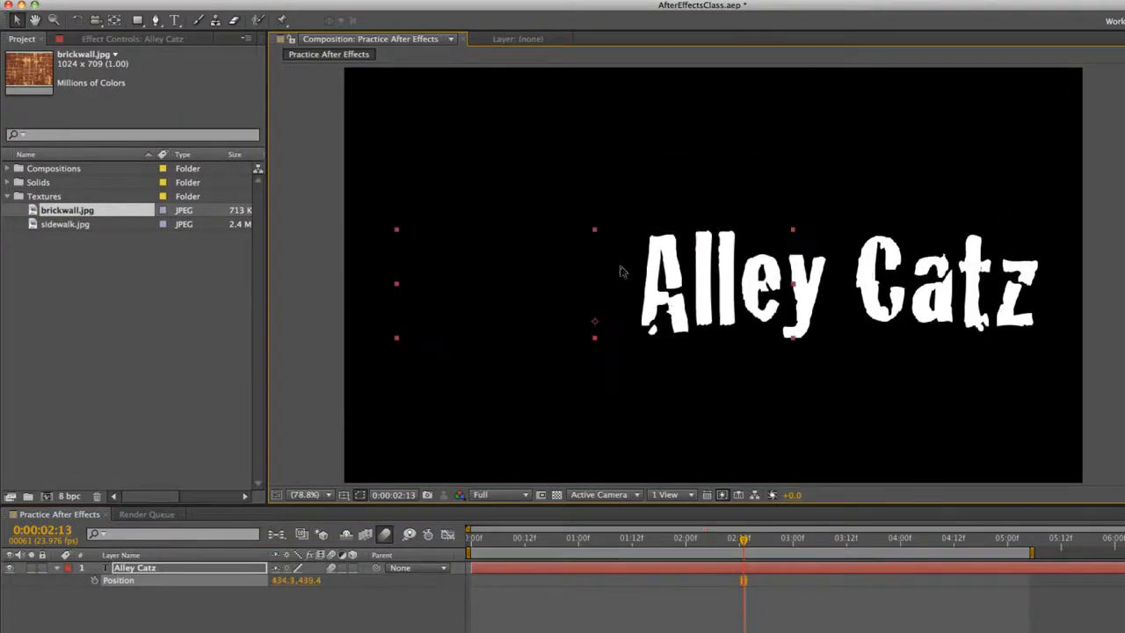
pyautogui.click(466, 539)
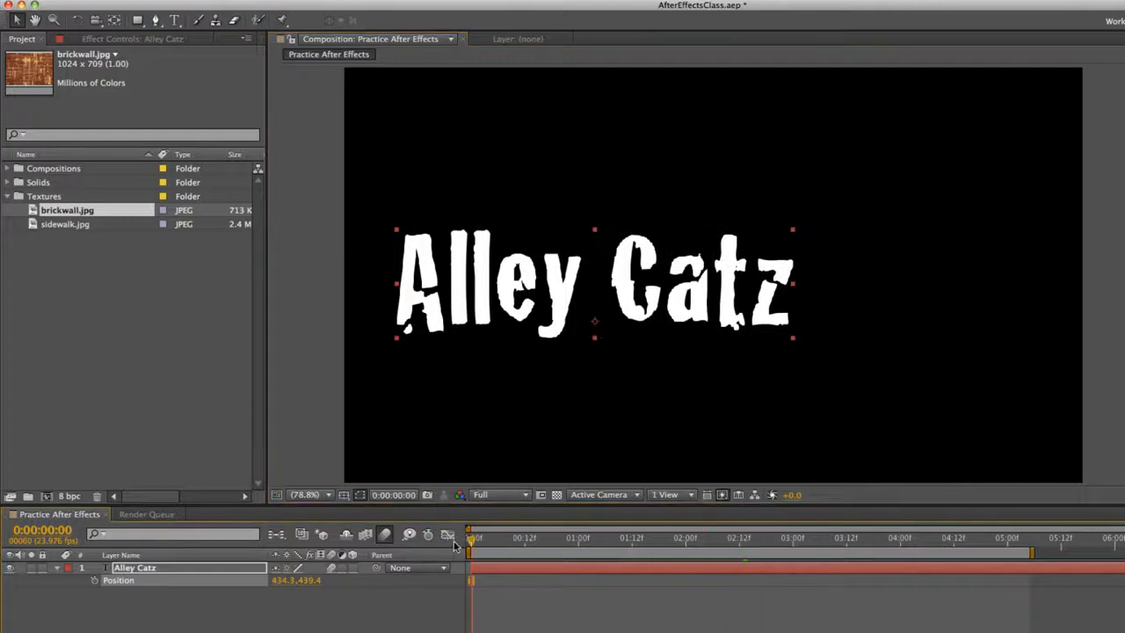
pyautogui.click(97, 580)
# At about 5:04, keyframe the Alley Catz text horizontally to the right of the frame, partly past its edge, and preview the slide
pyautogui.click(1025, 543)
pyautogui.moveTo(705, 276); pyautogui.dragTo(989, 283)
pyautogui.click(498, 540)
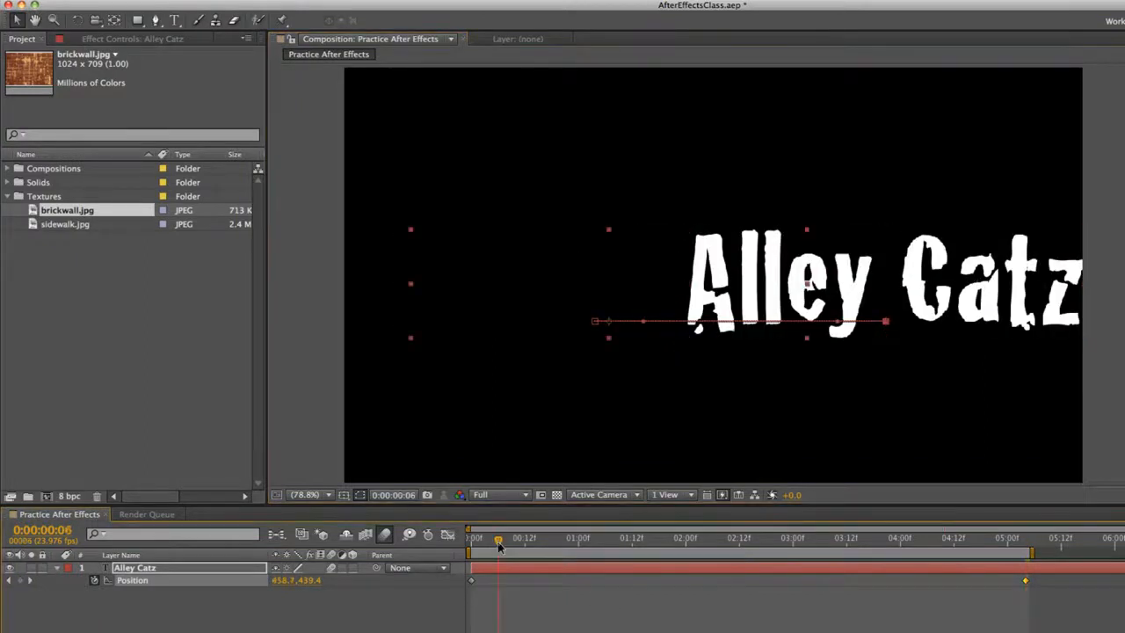
pyautogui.press('space')
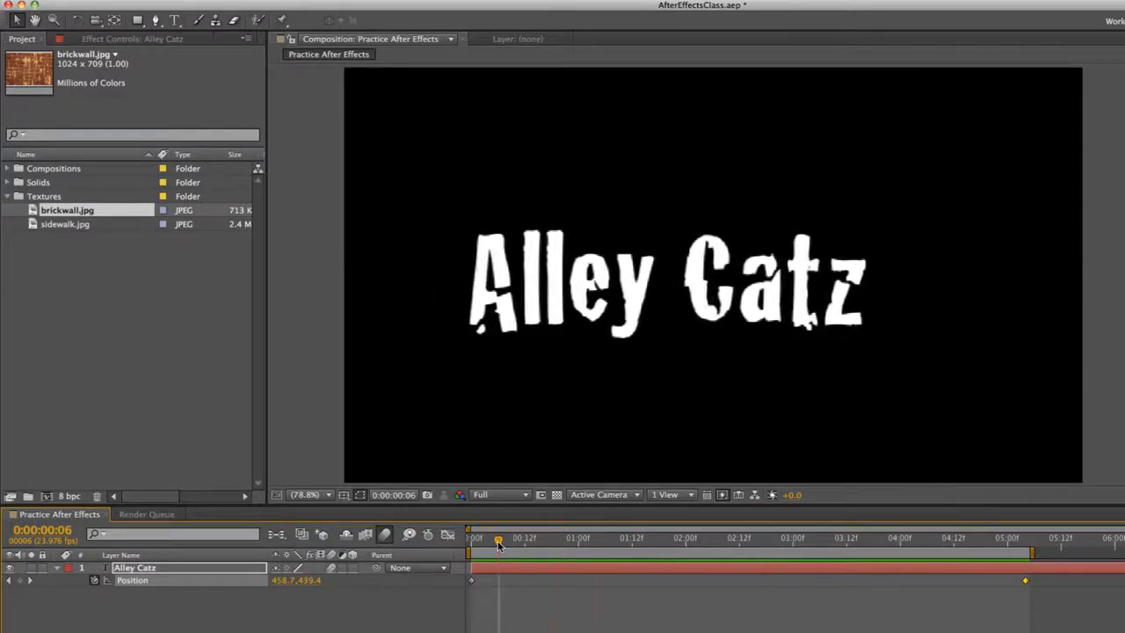
pyautogui.press('space')
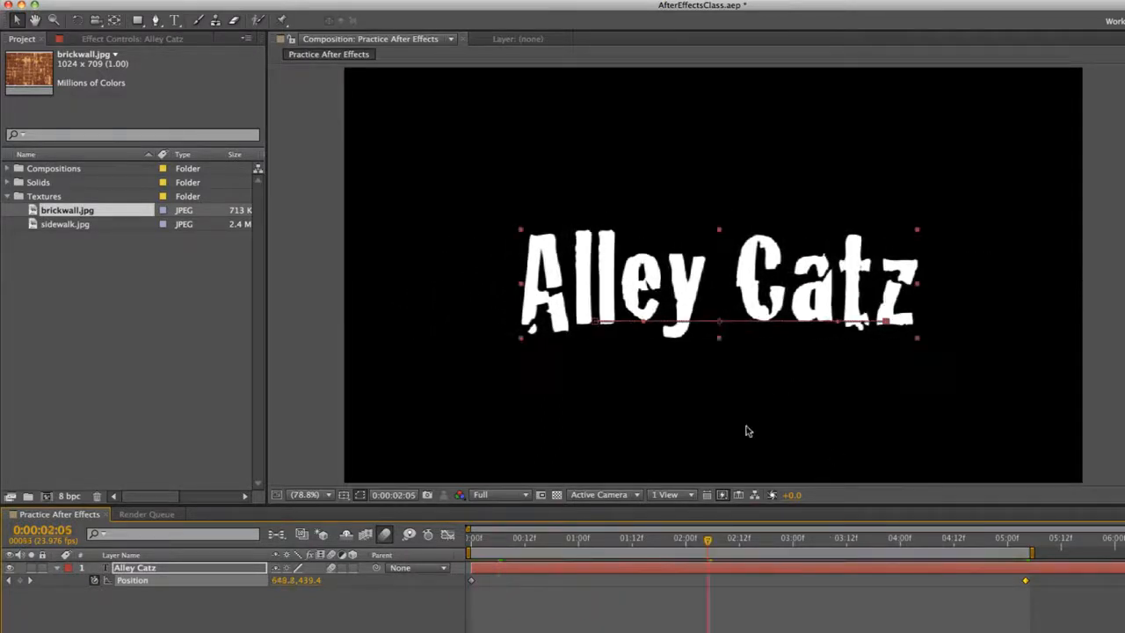
# At 2:14, raise the text to Position 686.3, 326.3, shape the motion path into a smooth arc with its end handles, and preview it
pyautogui.click(744, 541)
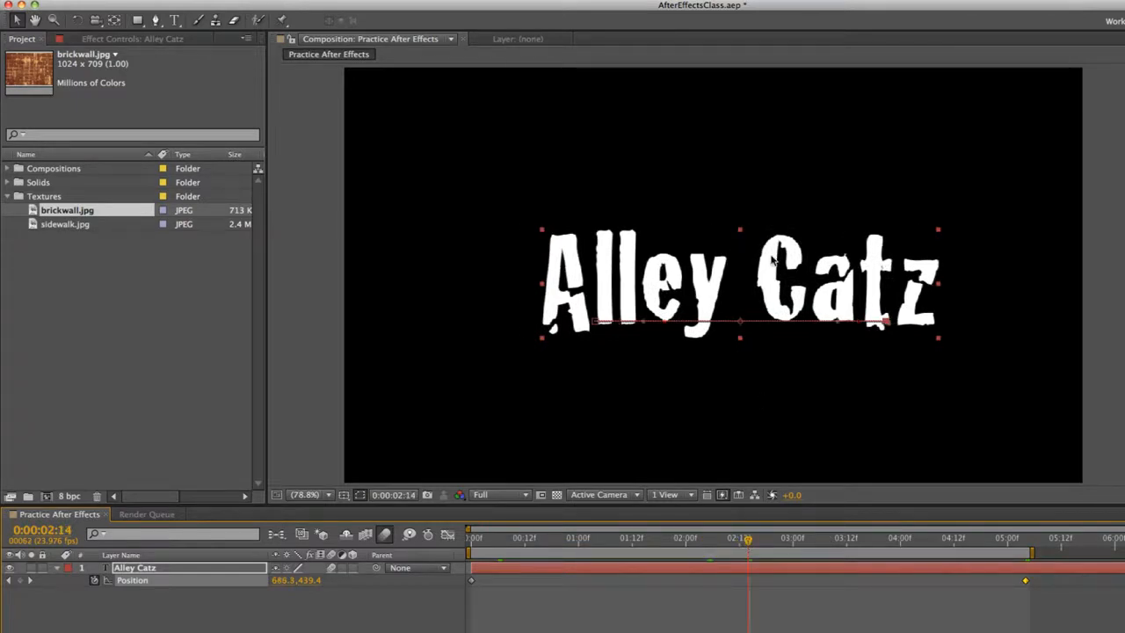
pyautogui.moveTo(770, 273); pyautogui.dragTo(766, 208)
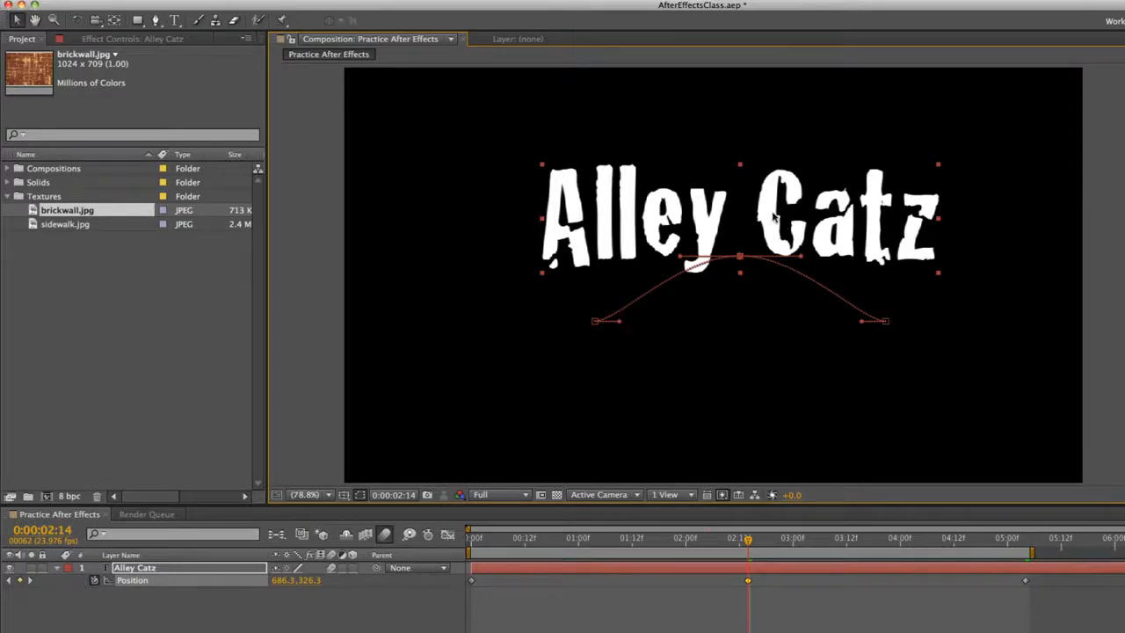
pyautogui.moveTo(681, 256); pyautogui.dragTo(681, 256)
pyautogui.moveTo(620, 322); pyautogui.dragTo(616, 304)
pyautogui.moveTo(857, 317); pyautogui.dragTo(873, 314)
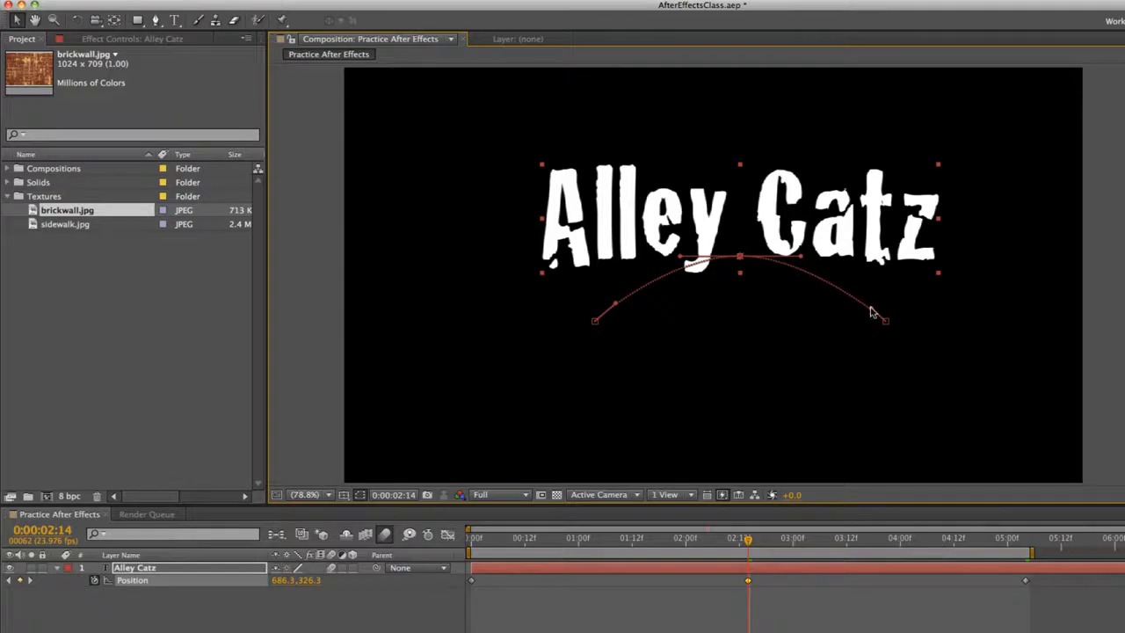
pyautogui.press('KP_0')
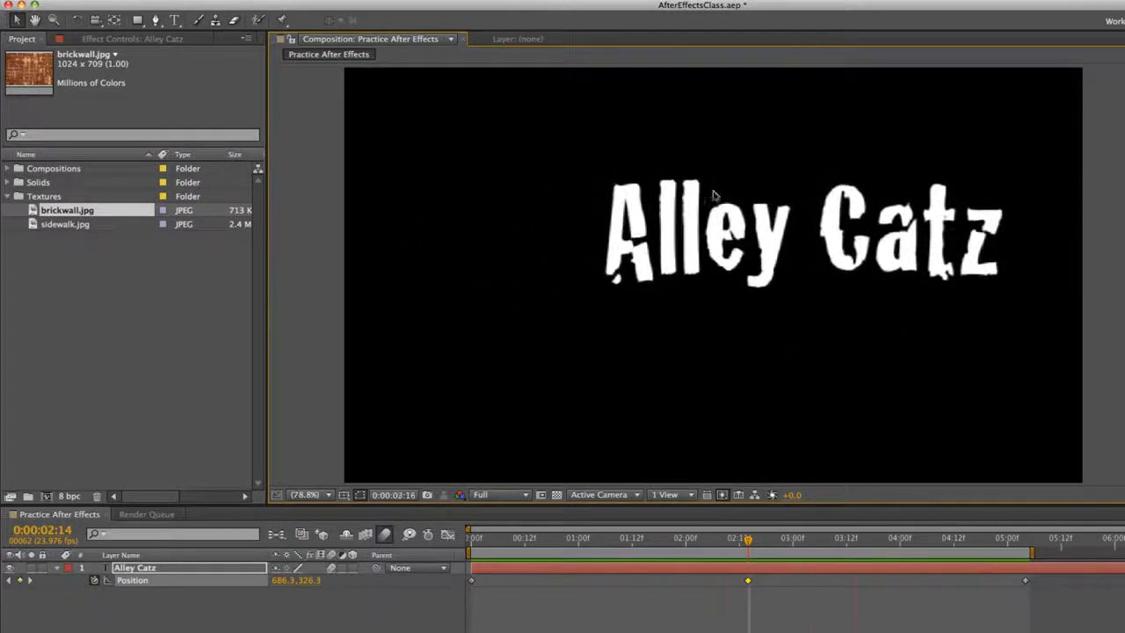
pyautogui.press('space')
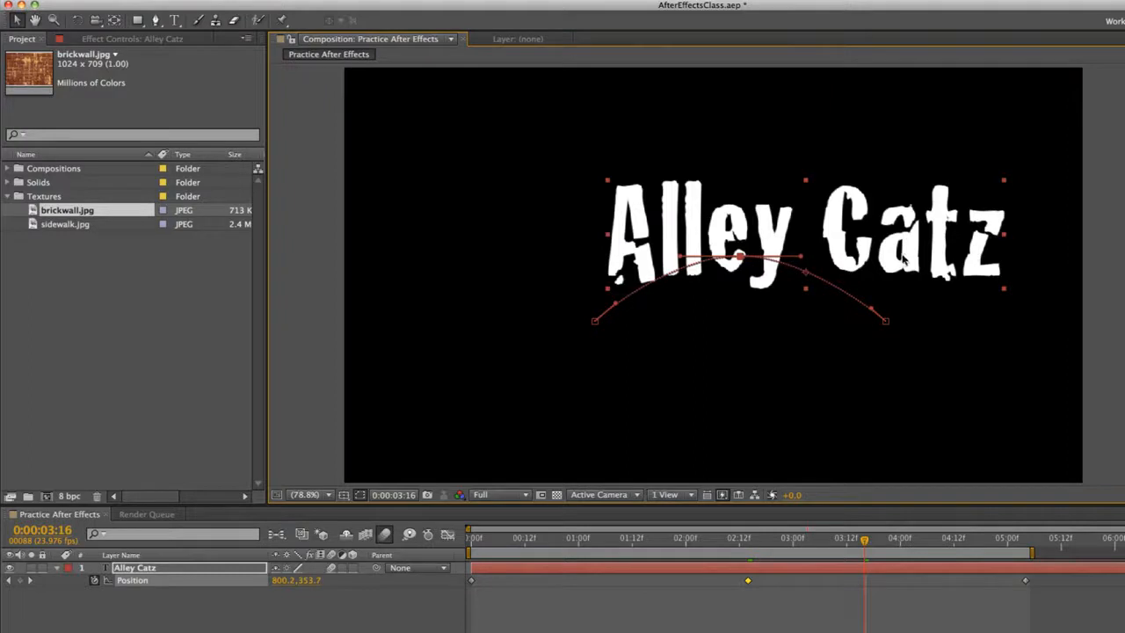
# Add a slightly lower Position keyframe at 3:16 and one at 1:06 with Position 563.9, 389.6, and preview the wavier path
pyautogui.moveTo(885, 255); pyautogui.dragTo(884, 287)
pyautogui.click(605, 541)
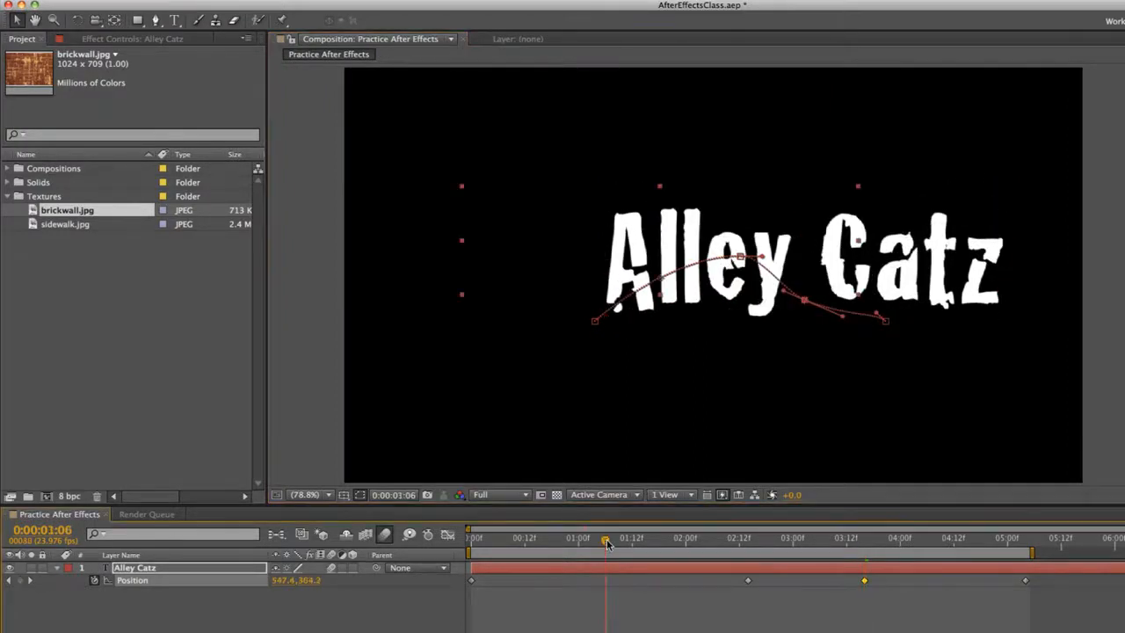
pyautogui.moveTo(787, 268); pyautogui.dragTo(655, 264)
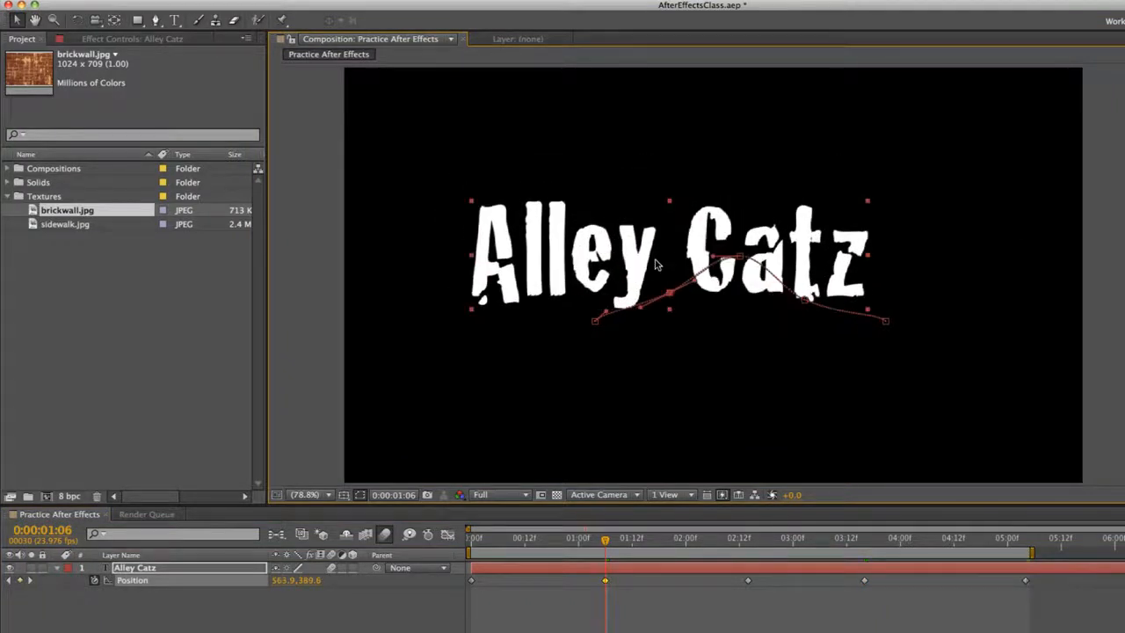
pyautogui.press('space')
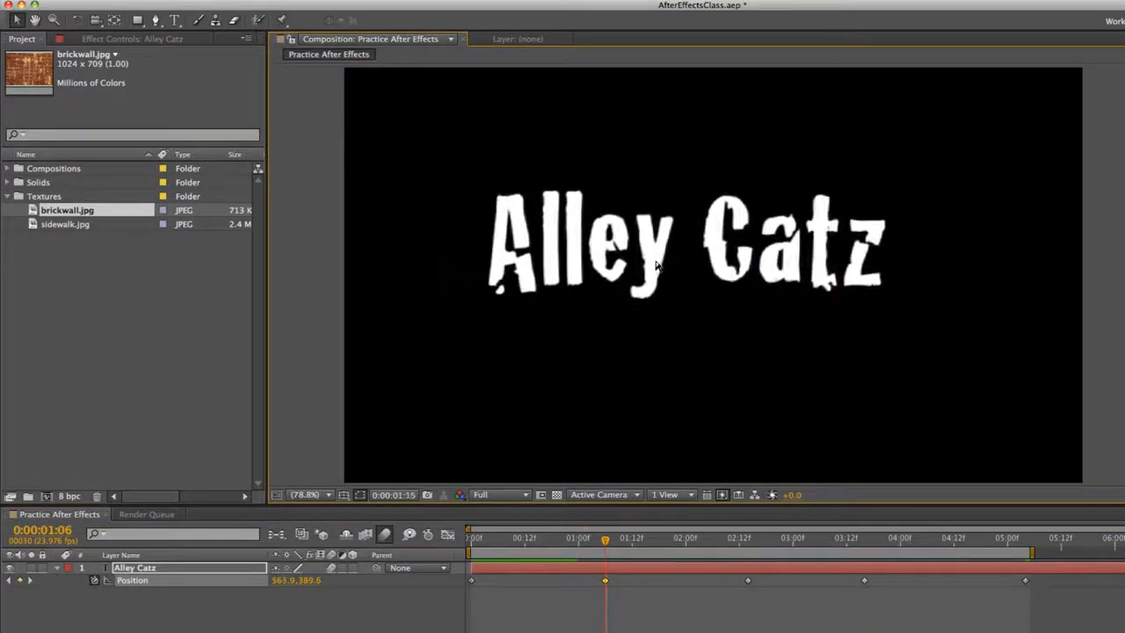